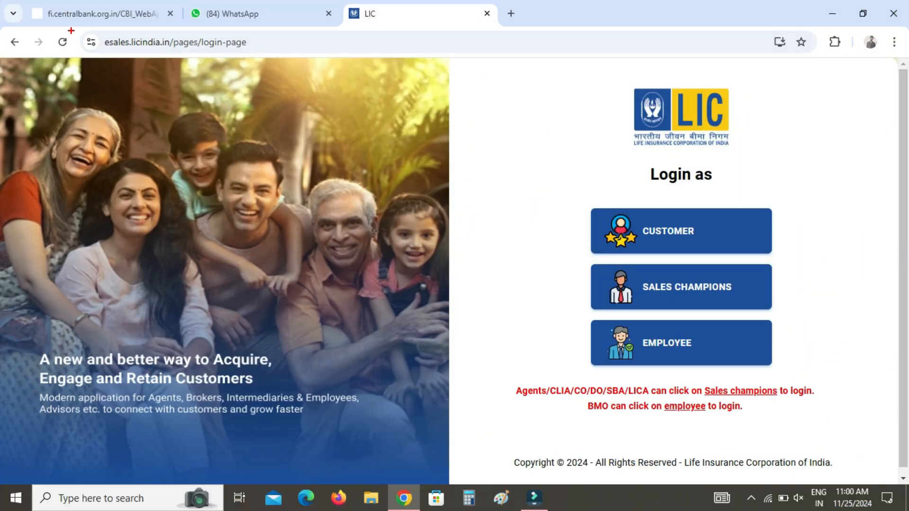
mouse_move(71, 31)
left_mouse_down()
mouse_move(134, 58)
mouse_move(292, 56)
mouse_move(326, 100)
left_mouse_up()
key("Escape")
left_click(572, 260)
mouse_move(578, 263)
left_mouse_down()
mouse_move(690, 316)
mouse_move(786, 316)
left_mouse_up()
left_click_drag(718, 303, 811, 332)
key("Escape")
- Choose the Sales Champions login and switch the login method to Password
left_click(717, 294)
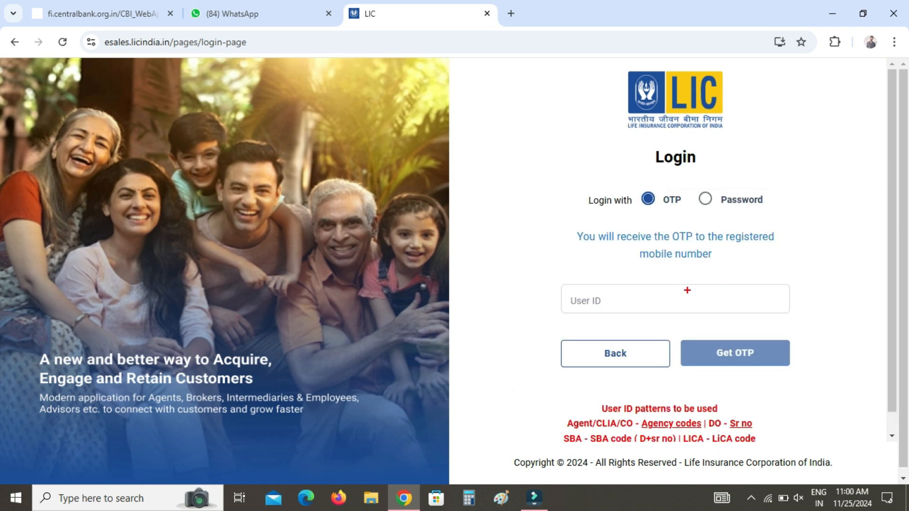
left_click_drag(562, 178, 683, 214)
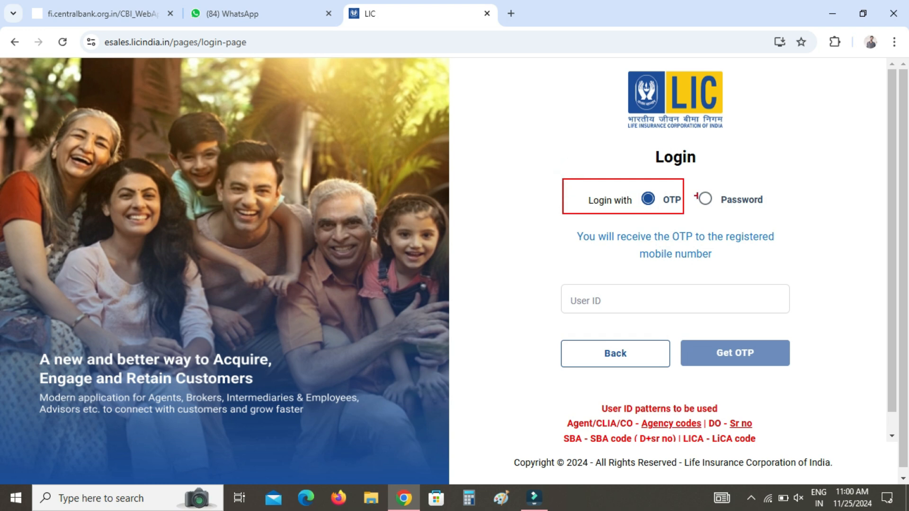
left_click_drag(691, 179, 772, 220)
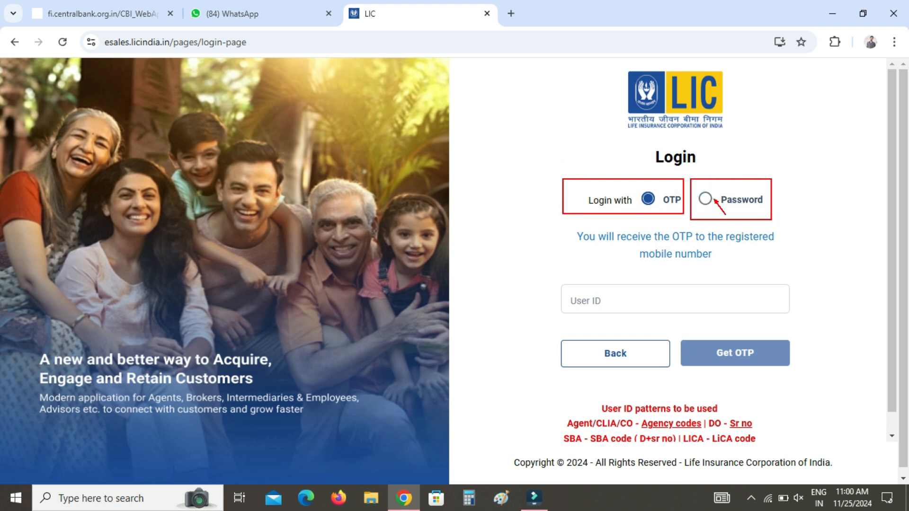
left_click(713, 195)
left_click(703, 172)
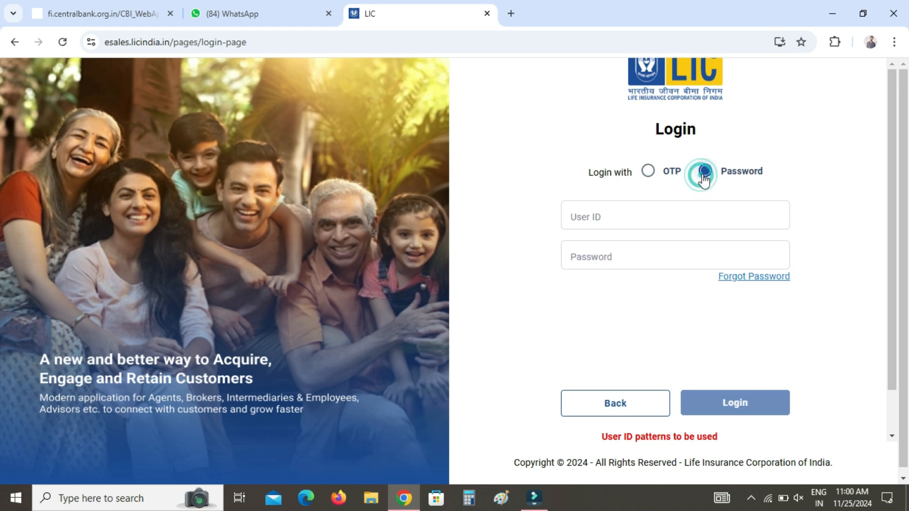
- Log in with the agent's user ID and account password, completing the "I'm not a robot" check
left_click(651, 211)
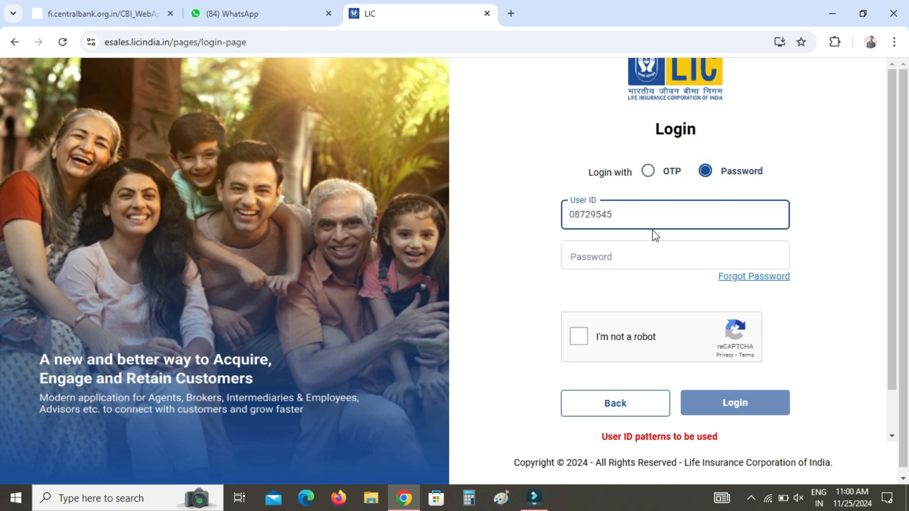
left_click(641, 253)
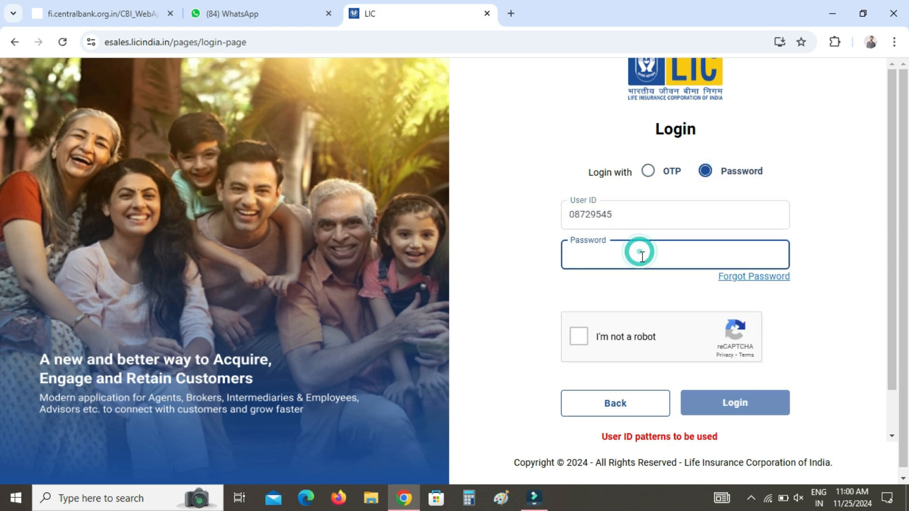
type("*********")
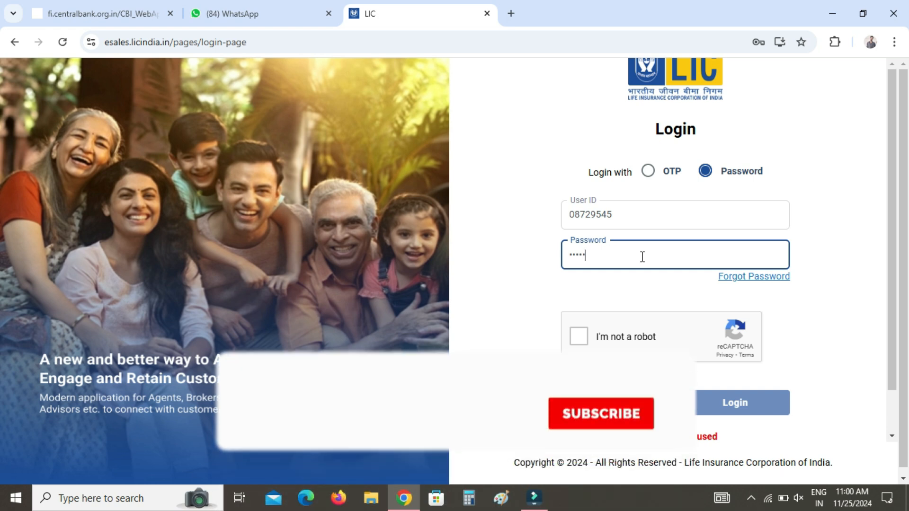
type("*")
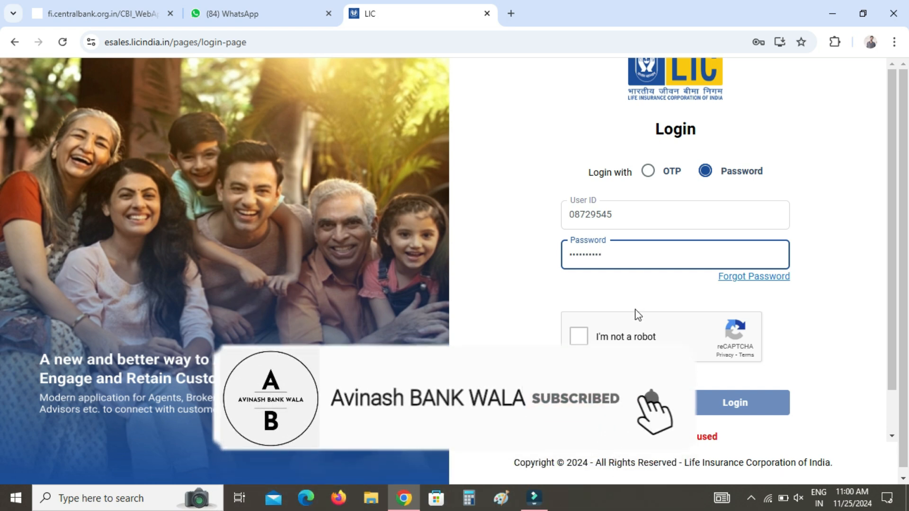
left_click(578, 336)
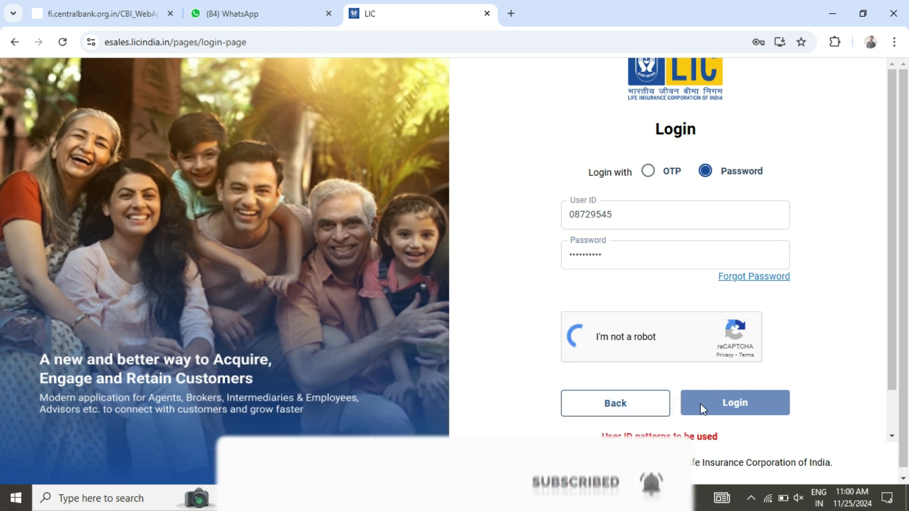
left_click(723, 406)
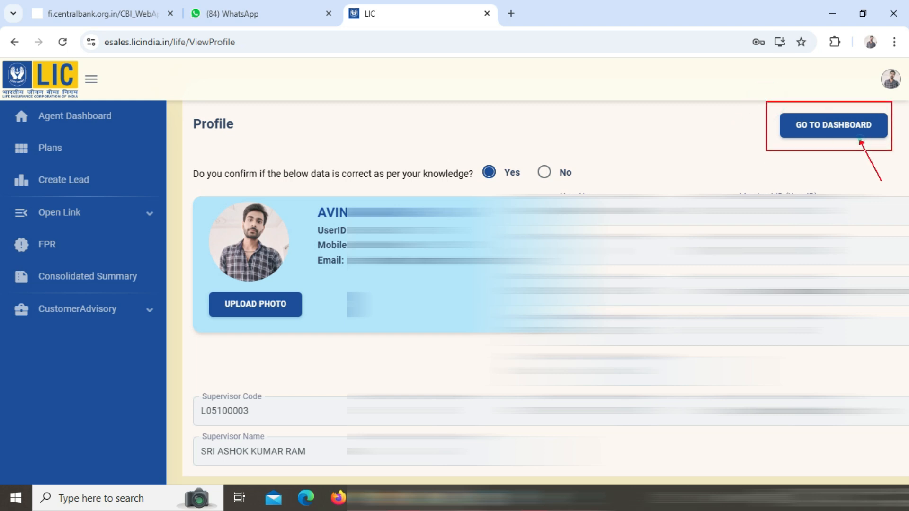
- Go from the profile to the dashboard and start a quotation for the Endowment plan LICs Jeevan Lakshya (733)
left_click(858, 139)
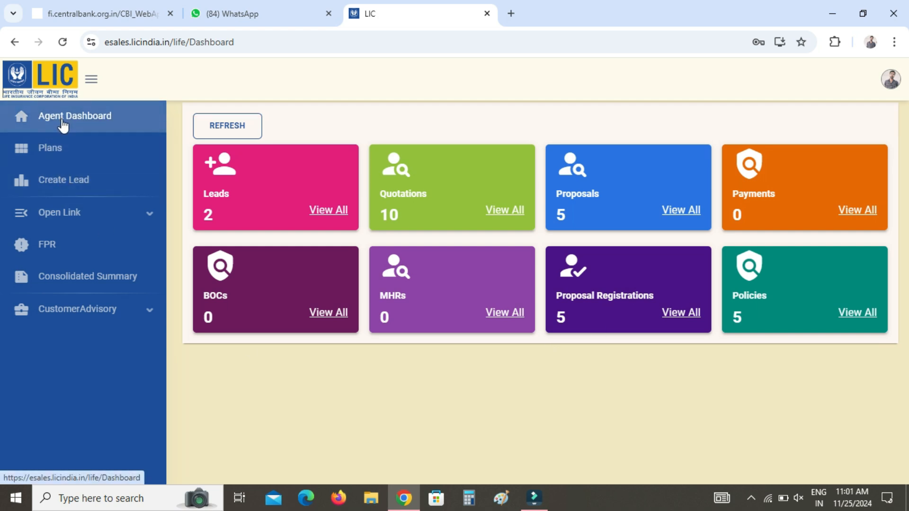
left_click(70, 149)
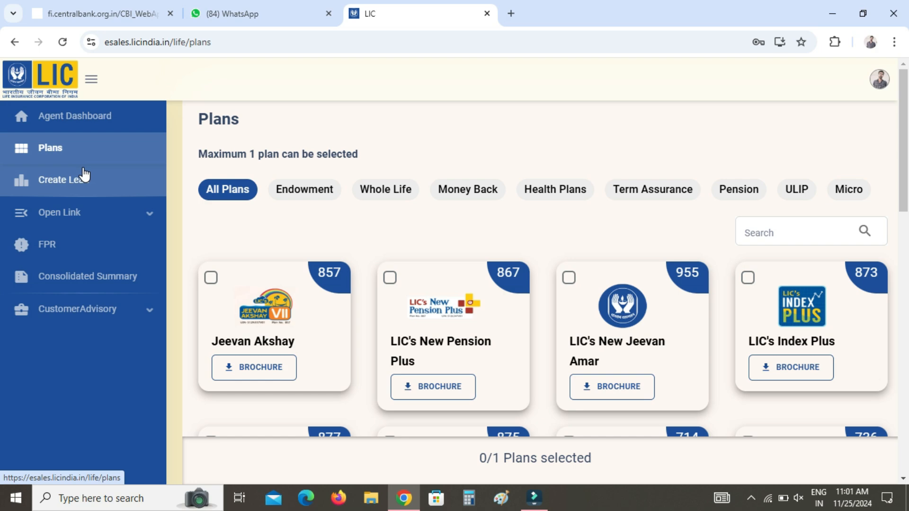
left_click(281, 197)
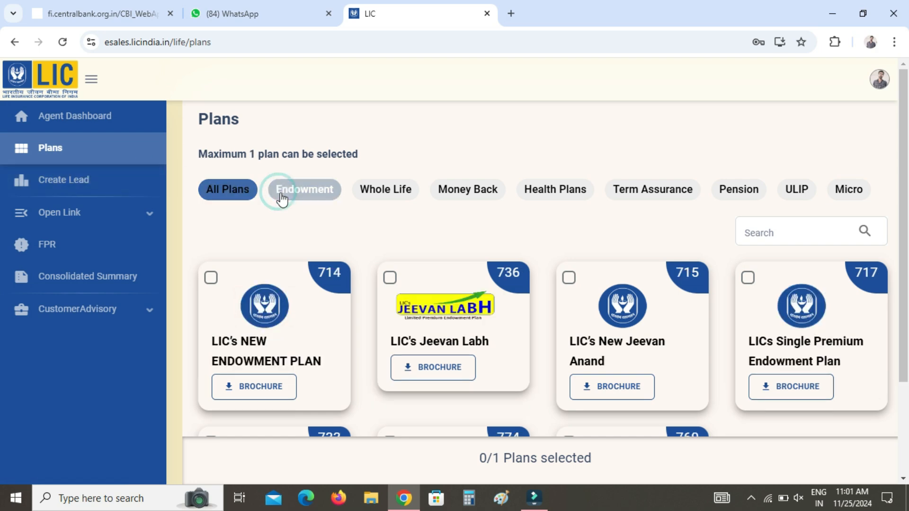
scroll(298, 254, "down", 3)
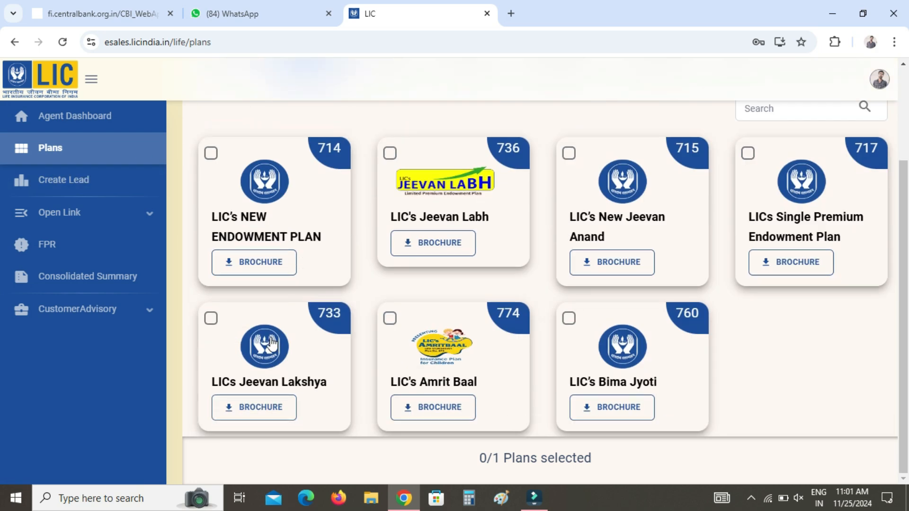
left_click(212, 319)
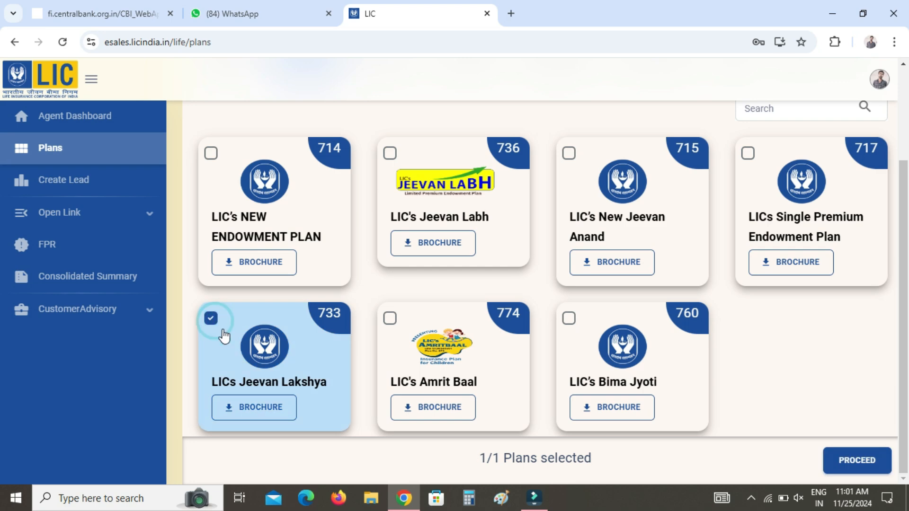
left_click(856, 461)
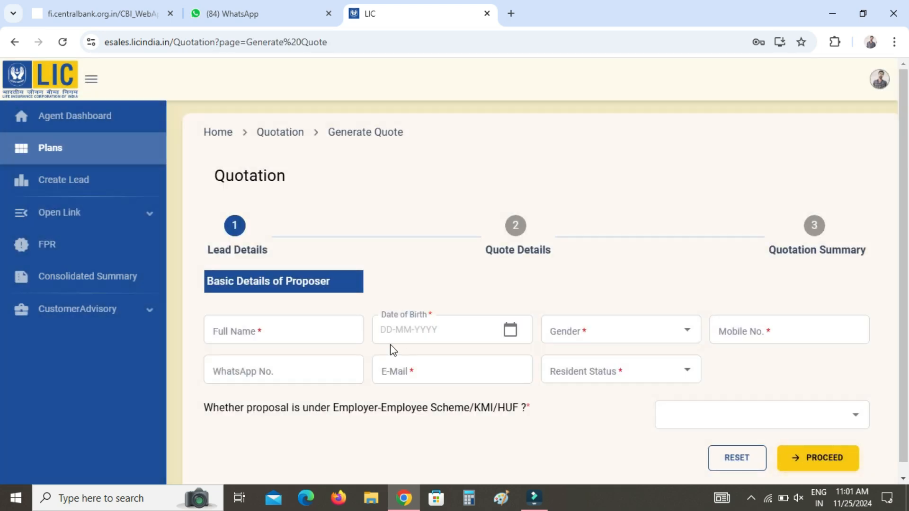
left_click(321, 335)
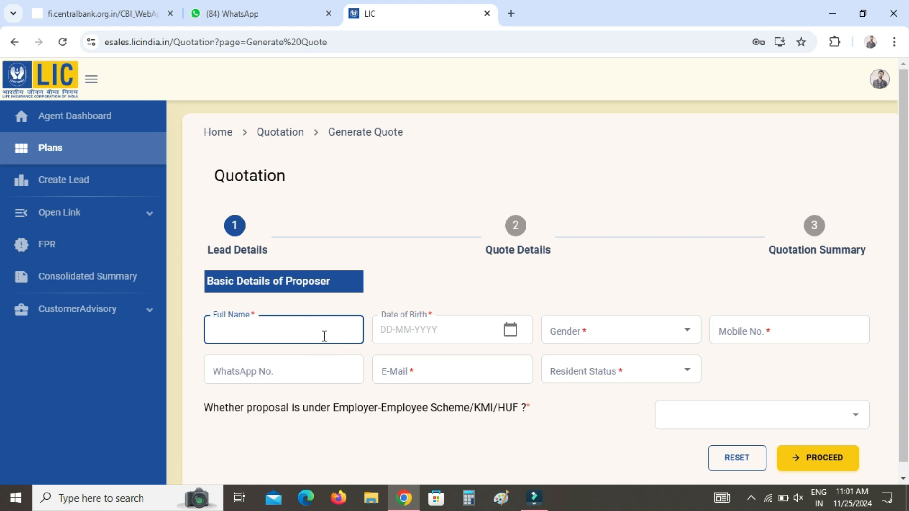
key("Caps_Lock")
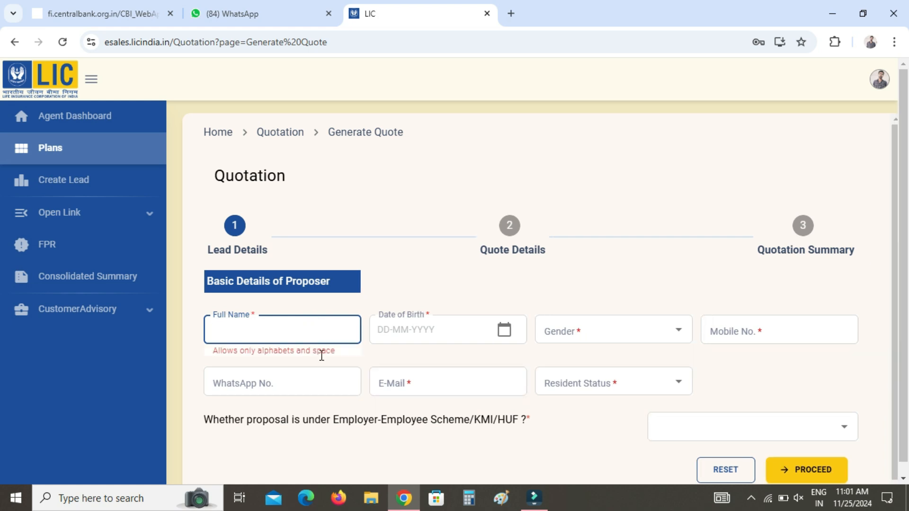
left_click(321, 355)
left_click(452, 256)
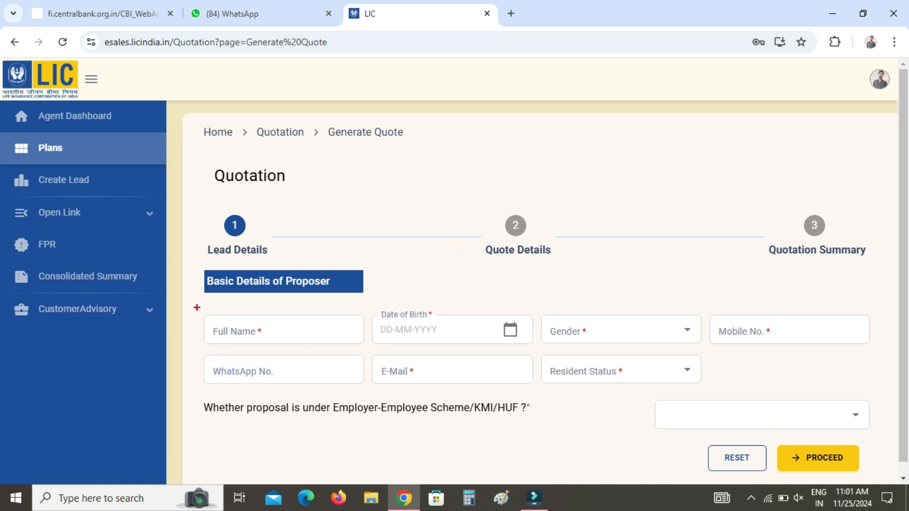
left_click_drag(195, 305, 365, 354)
mouse_move(378, 304)
left_mouse_down()
mouse_move(560, 352)
mouse_move(538, 353)
left_mouse_up()
mouse_move(553, 305)
left_mouse_down()
mouse_move(592, 334)
mouse_move(700, 347)
left_mouse_up()
mouse_move(704, 300)
left_mouse_down()
mouse_move(805, 360)
mouse_move(816, 357)
left_mouse_up()
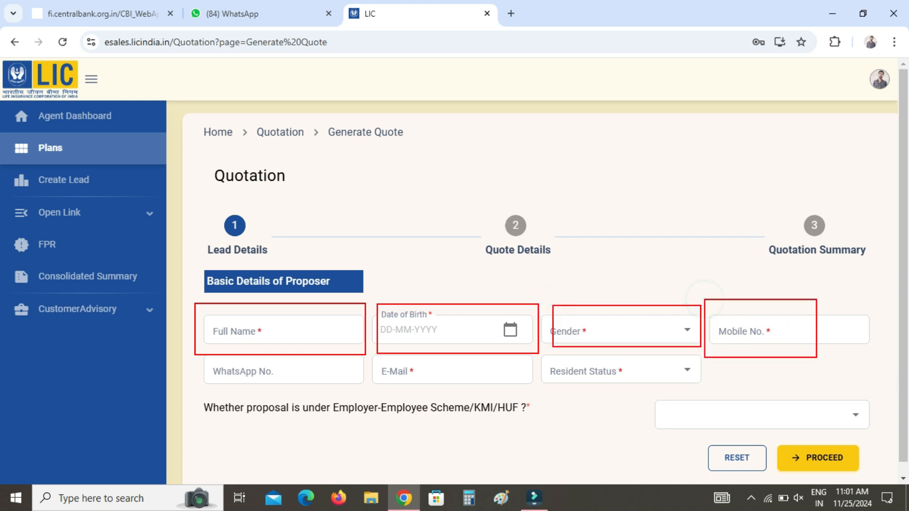
left_click_drag(370, 356, 497, 389)
mouse_move(545, 358)
left_mouse_down()
mouse_move(580, 378)
mouse_move(672, 395)
mouse_move(684, 387)
mouse_move(813, 424)
mouse_move(873, 424)
left_mouse_up()
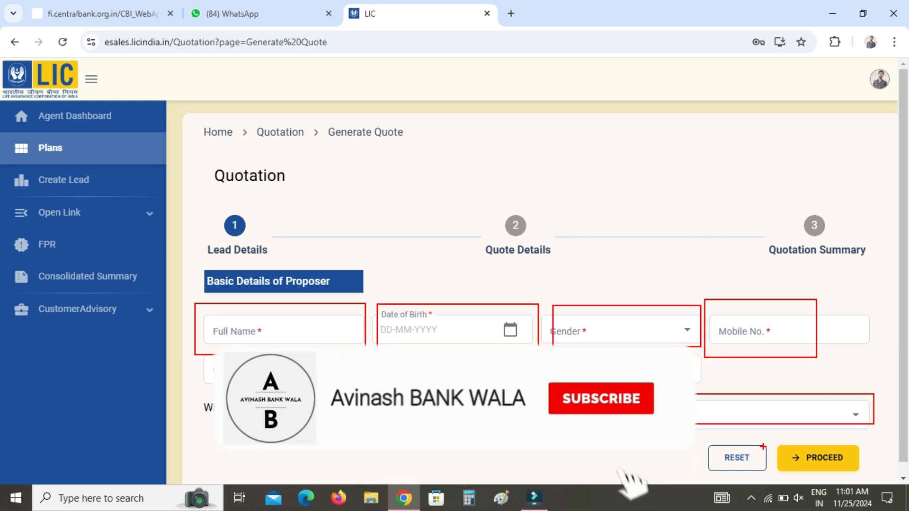
mouse_move(766, 435)
left_mouse_down()
mouse_move(799, 463)
mouse_move(882, 474)
left_mouse_up()
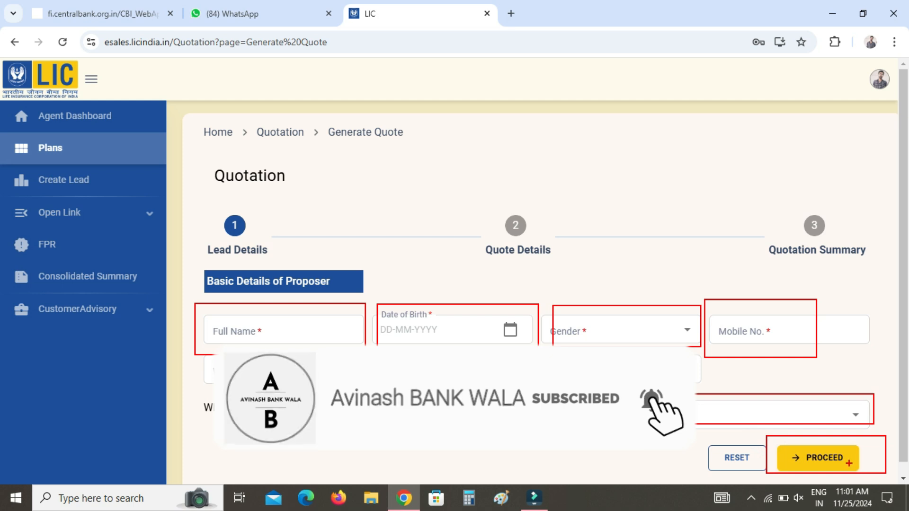
key("Escape")
- Enter the proposer's full name and date of birth in the basic details
left_click(252, 325)
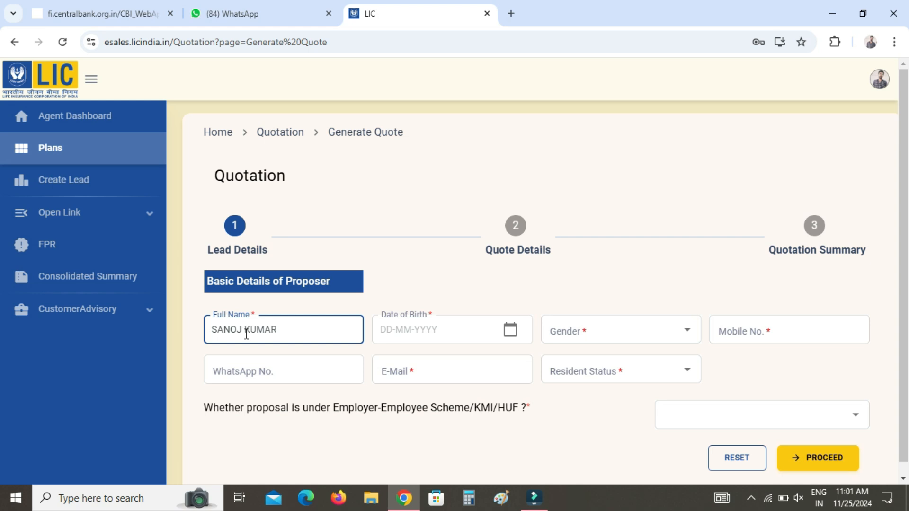
left_click(410, 335)
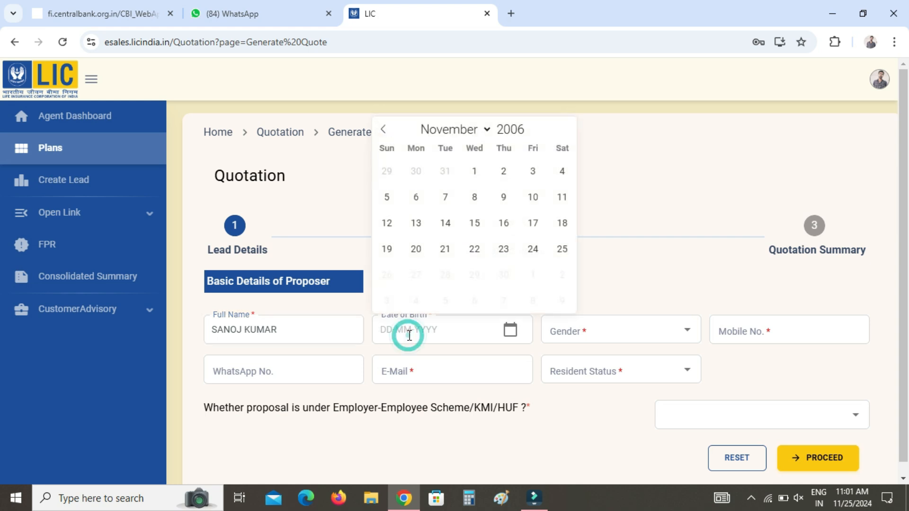
double_click(519, 131)
left_click(529, 134)
left_click(530, 134)
left_click(529, 134)
left_click(529, 135)
left_click(529, 134)
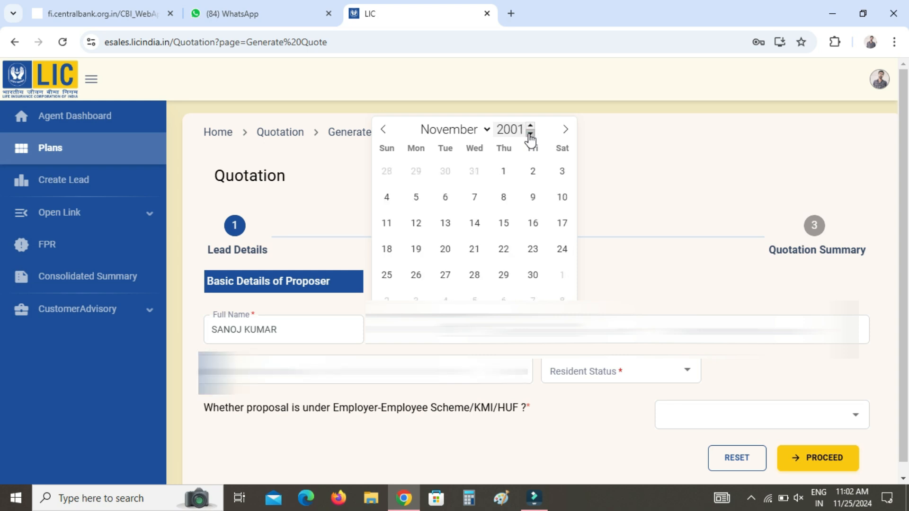
left_click(529, 135)
left_click(529, 134)
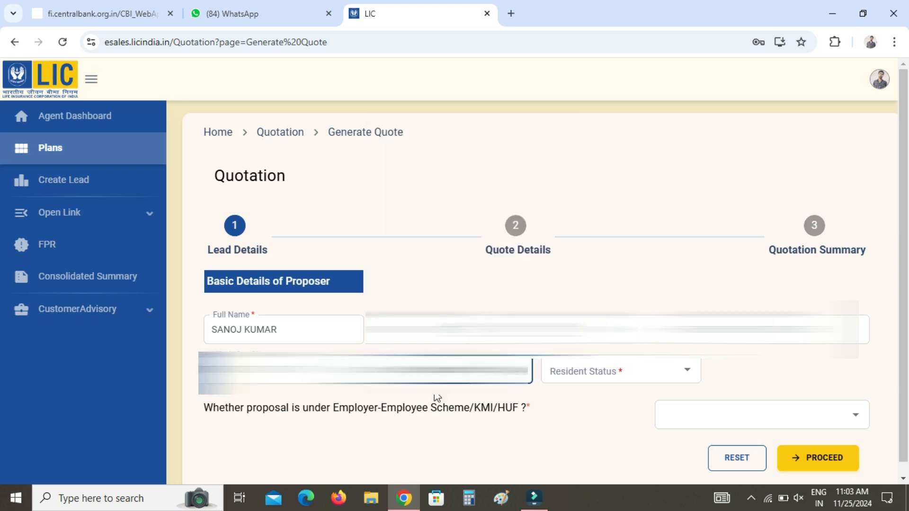
- Set the resident status to Resident Indian, answer No for Employer-Employee Scheme/KMI/HUF, and proceed to the quote details
left_click(584, 372)
left_click(588, 406)
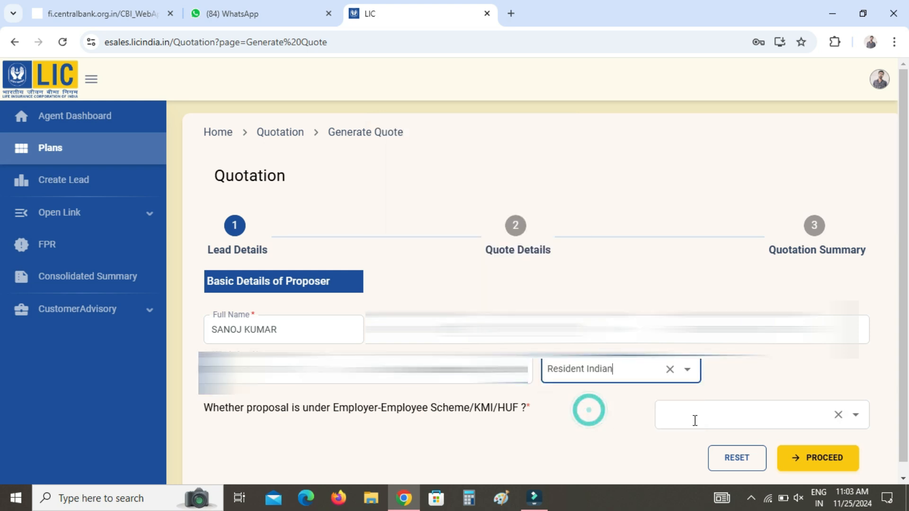
left_click(694, 420)
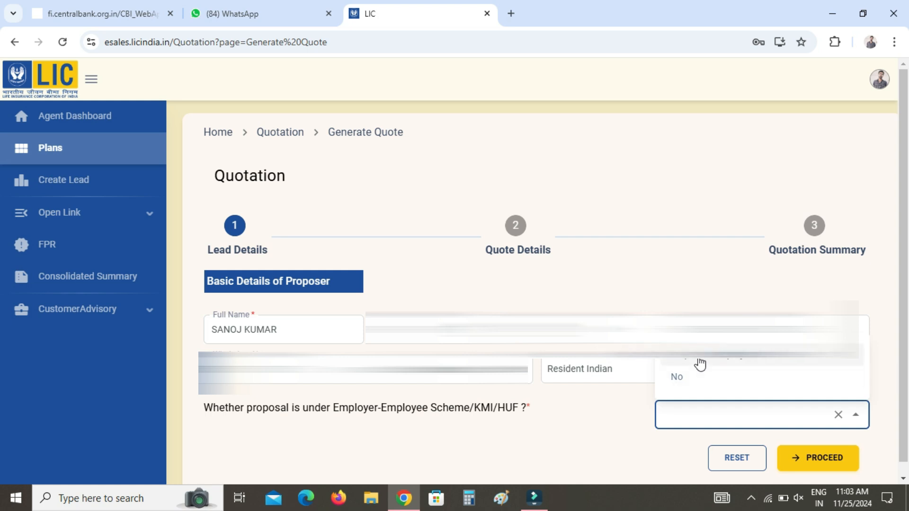
left_click(698, 377)
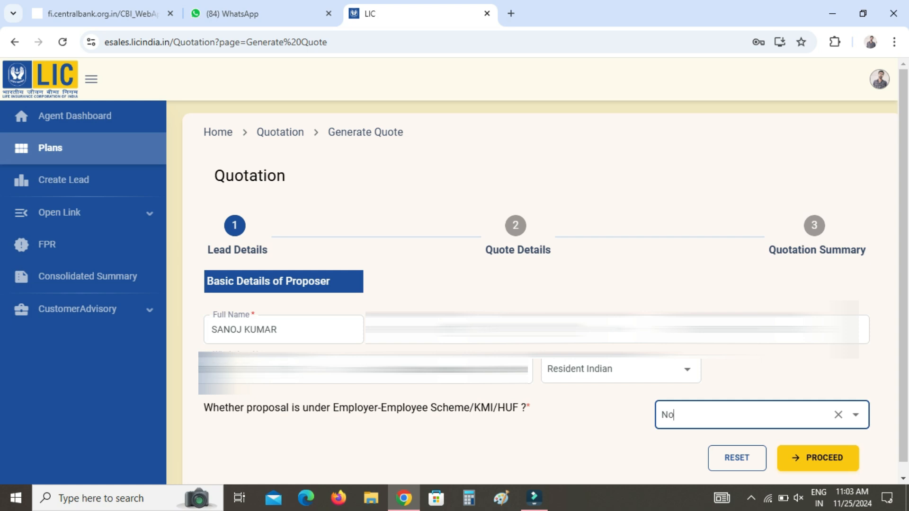
left_click(815, 457)
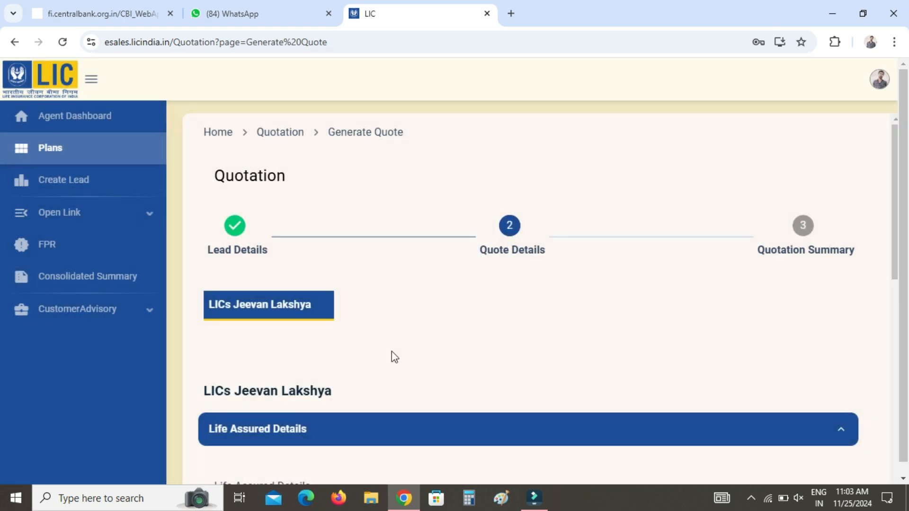
- Set the life assured's relation with the proposer to Self
scroll(391, 355, "down", 3)
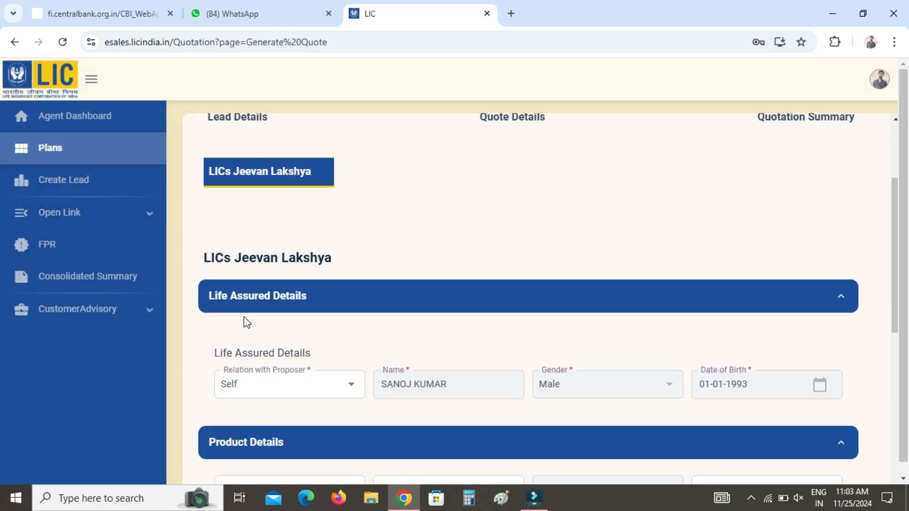
scroll(244, 318, "down", 3)
left_click(255, 253)
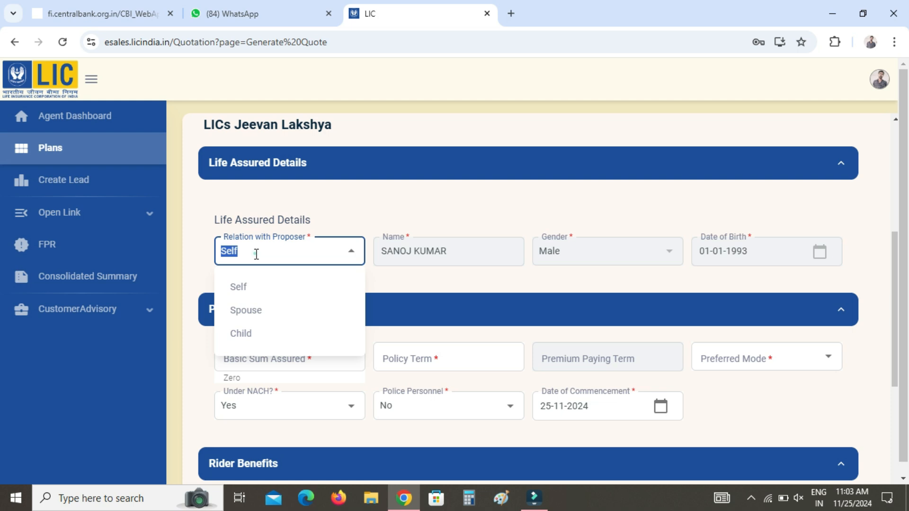
left_click(252, 286)
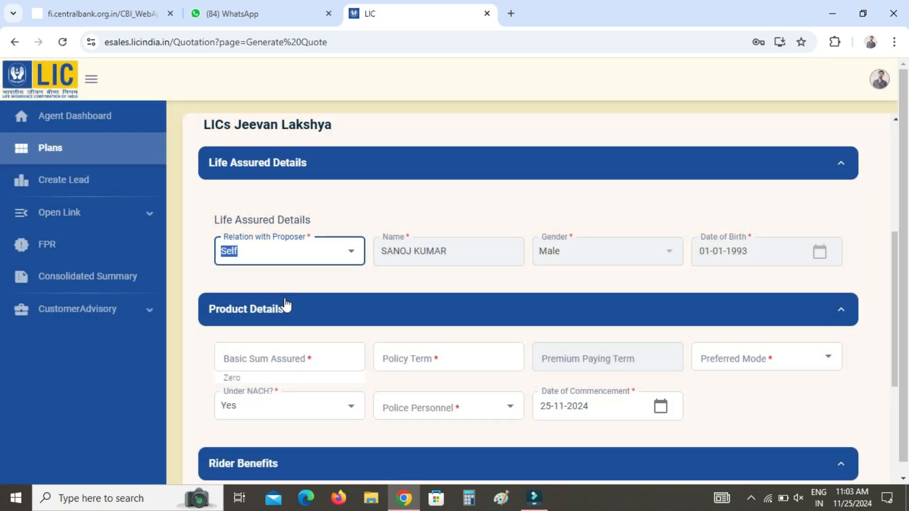
- Set the basic sum assured to 400000 and the policy term to 25 in the product details
left_click(287, 359)
type("40000")
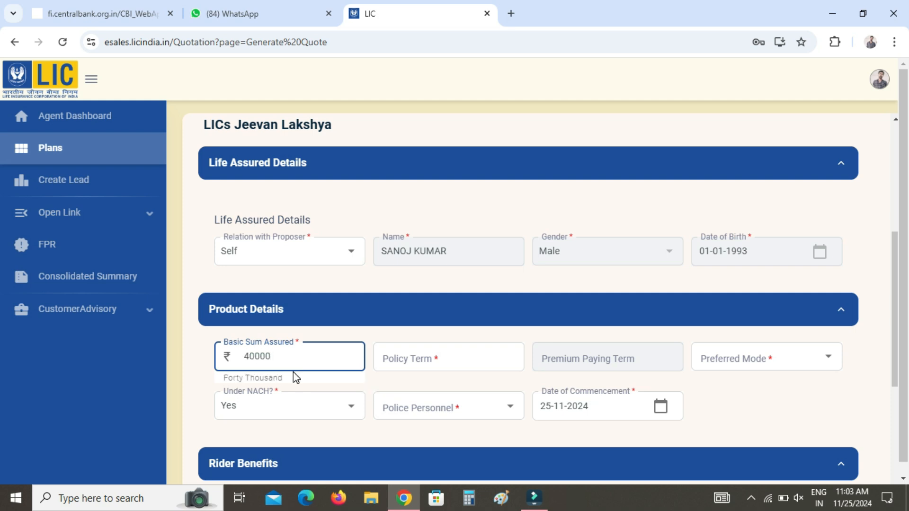
type("0")
left_click(440, 364)
type("25")
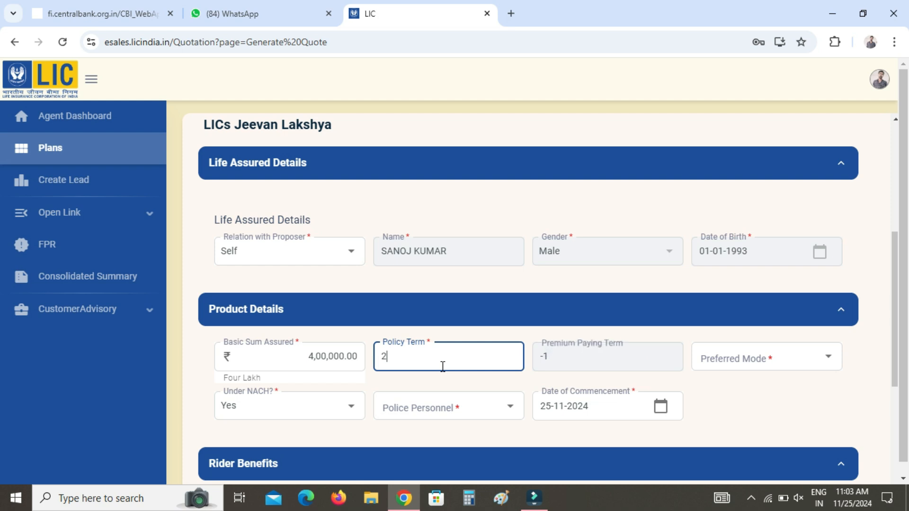
- Set the preferred mode to Half-Yearly, Under NACH to Yes and Police Personnel to No, keeping 25-11-2024 as the commencement date
left_click(742, 359)
left_click(741, 416)
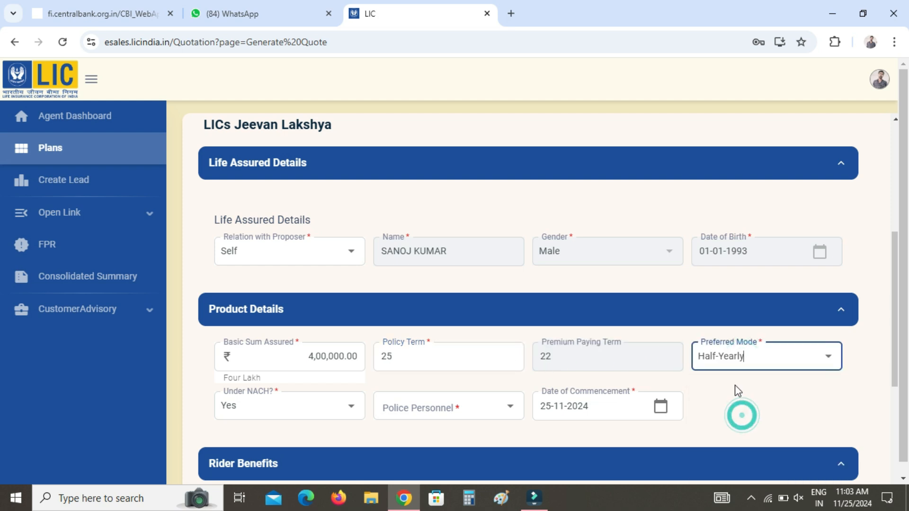
scroll(737, 390, "down", 3)
left_click(342, 279)
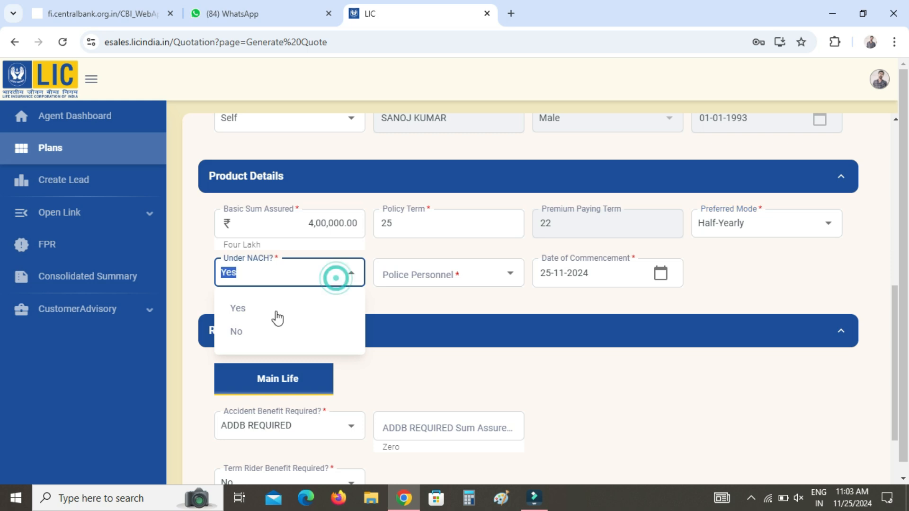
left_click(257, 308)
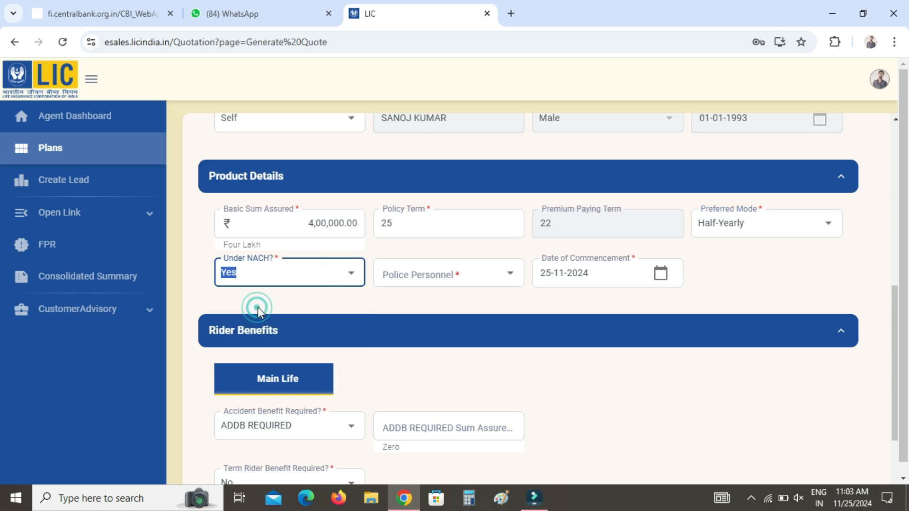
left_click(418, 274)
left_click(415, 309)
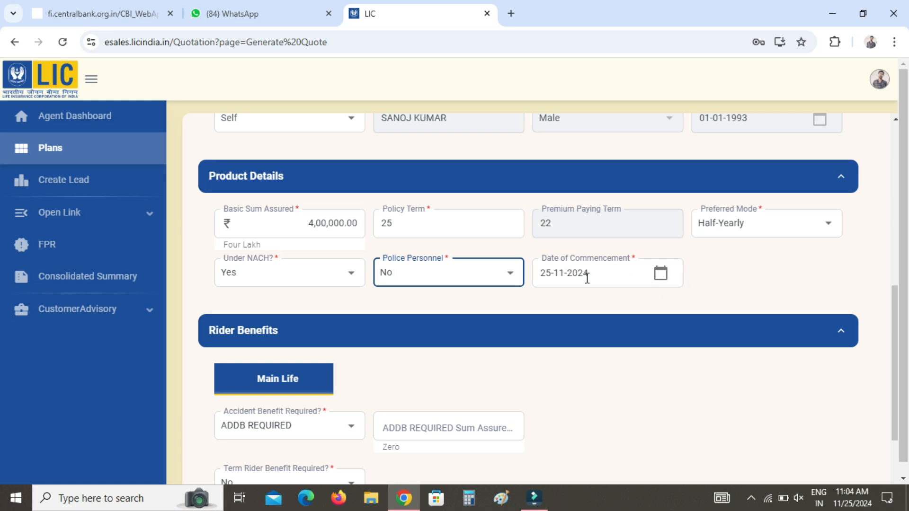
left_click(661, 274)
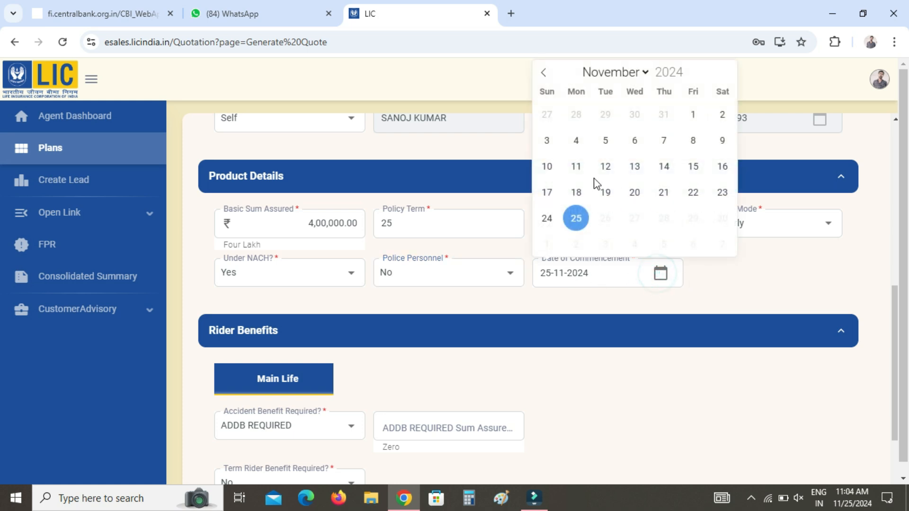
left_click(544, 291)
- Keep ADDB REQUIRED as the accident benefit, set its sum assured to 400000, and calculate the premium
scroll(544, 290, "down", 2)
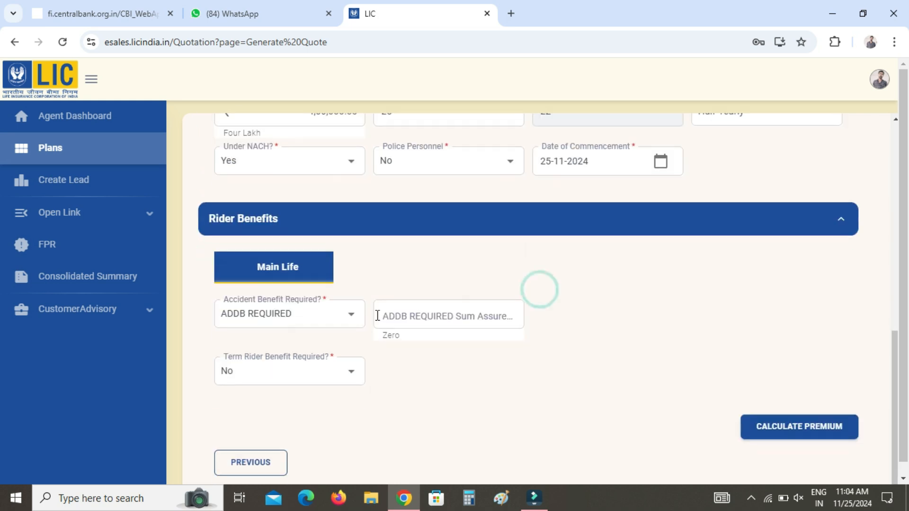
left_click(268, 316)
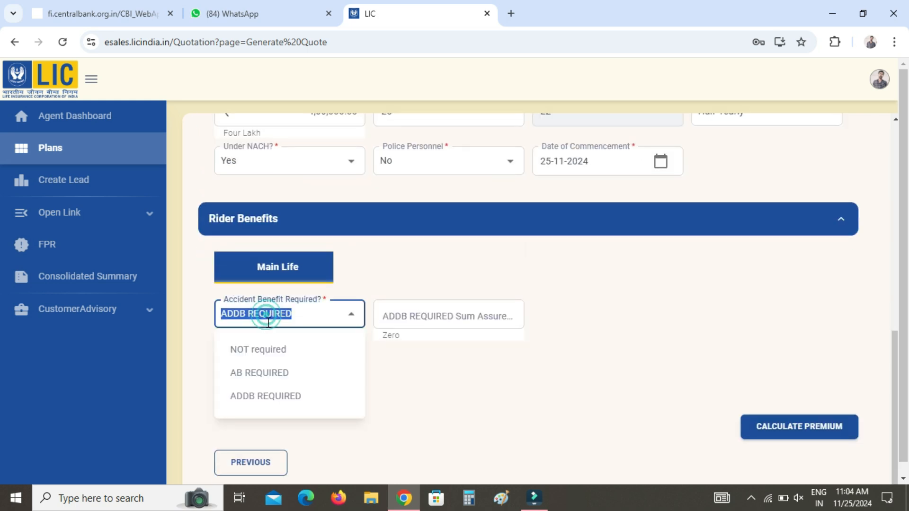
left_click(410, 318)
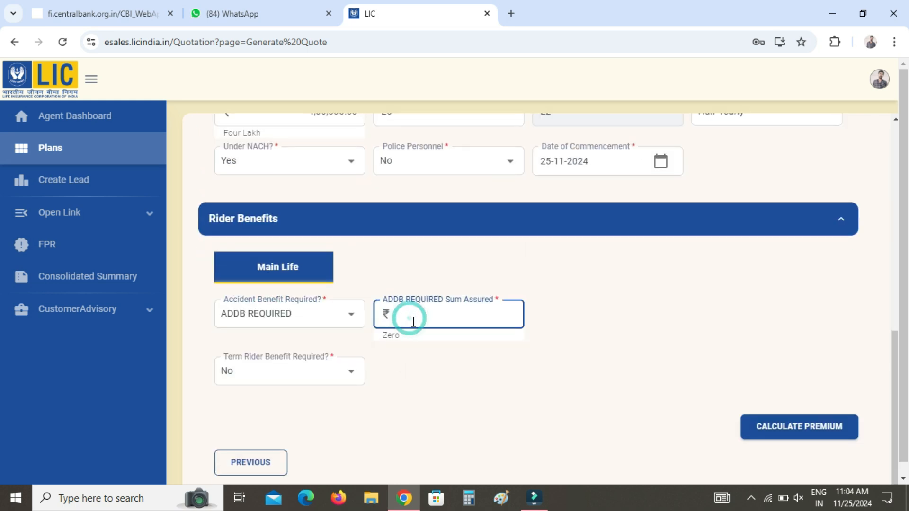
type("400000")
left_click(434, 371)
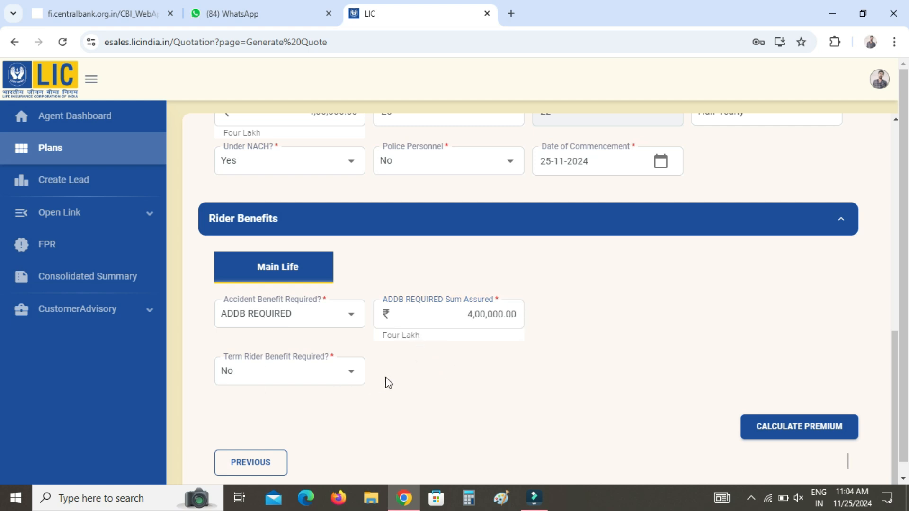
left_click(795, 427)
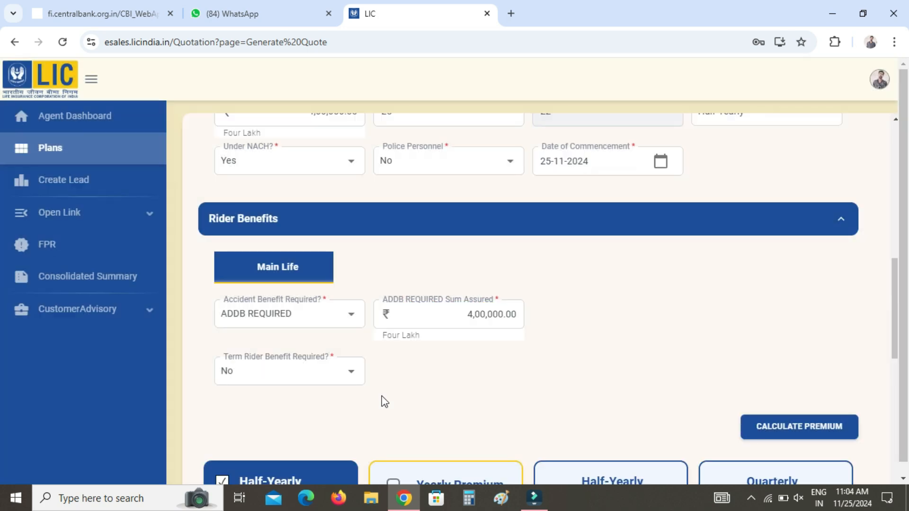
- Download the benefit illustration for the half-yearly Jeevan Lakshya quote and look through the opened PDF
scroll(385, 402, "down", 5)
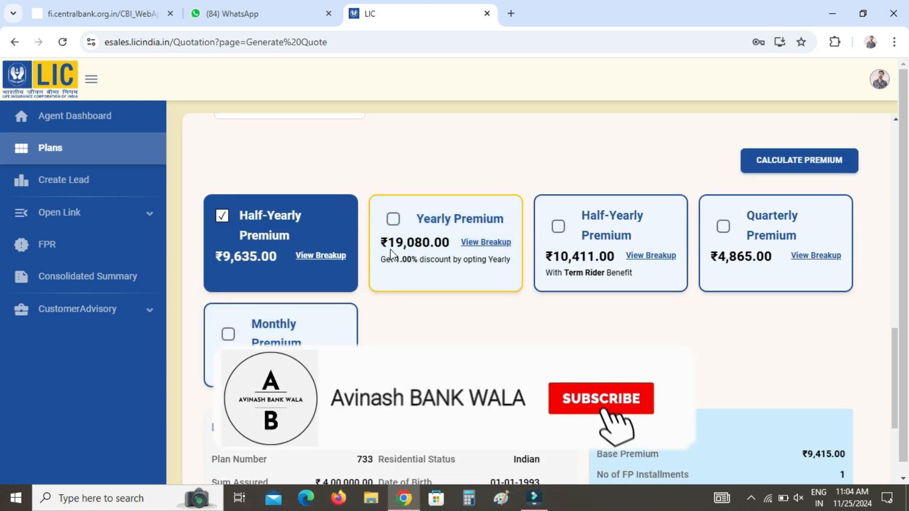
scroll(303, 266, "down", 3)
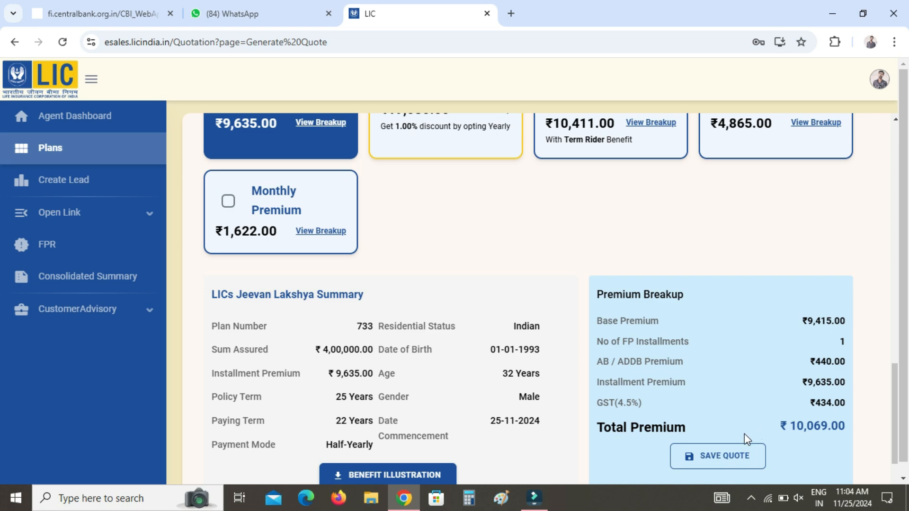
left_click(410, 471)
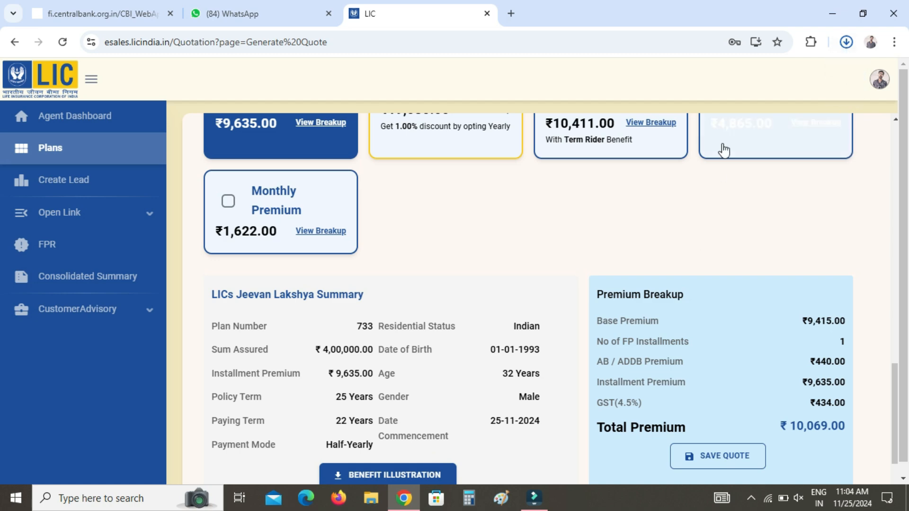
left_click(708, 100)
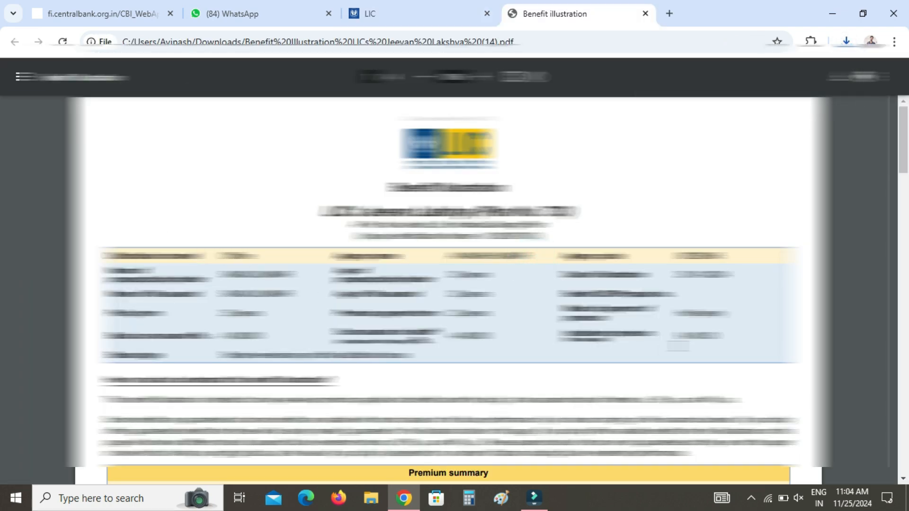
scroll(678, 345, "down", 20)
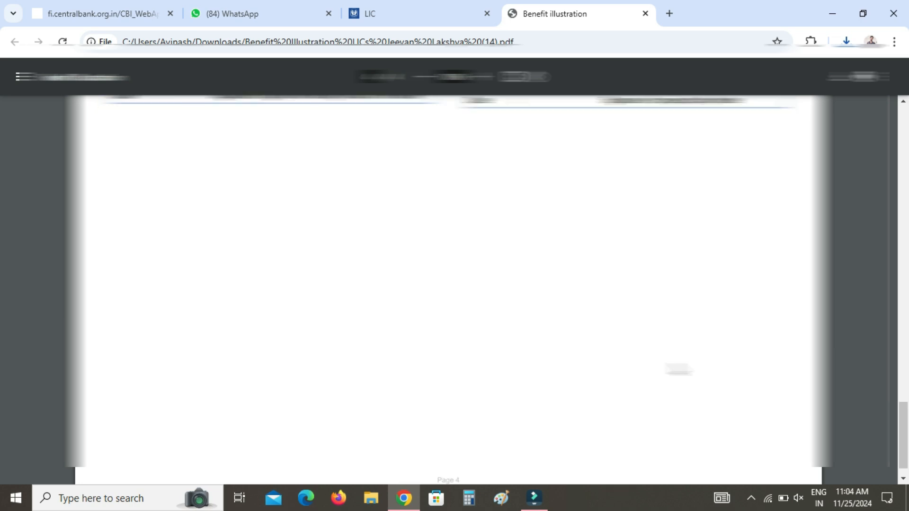
scroll(678, 369, "up", 20)
- Return to the LIC quotation page, save the quote, and continue to the quotation summary
left_click(369, 8)
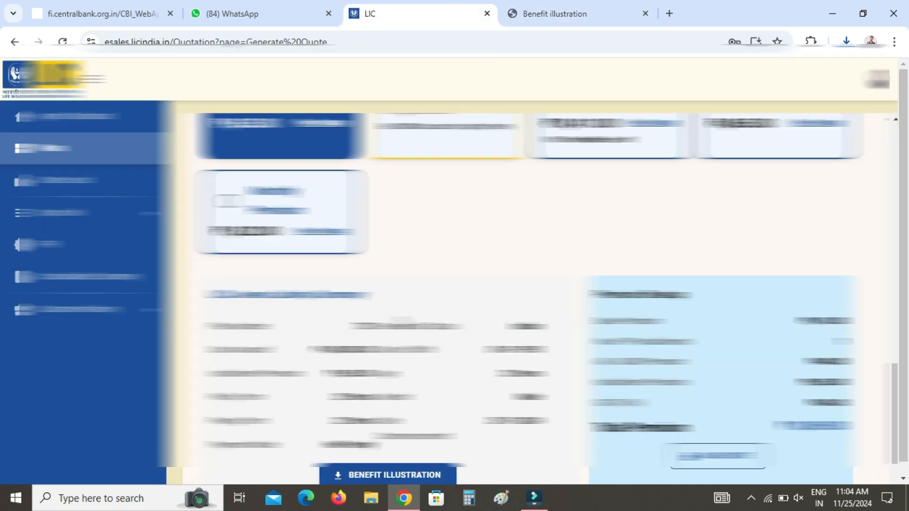
left_click(721, 447)
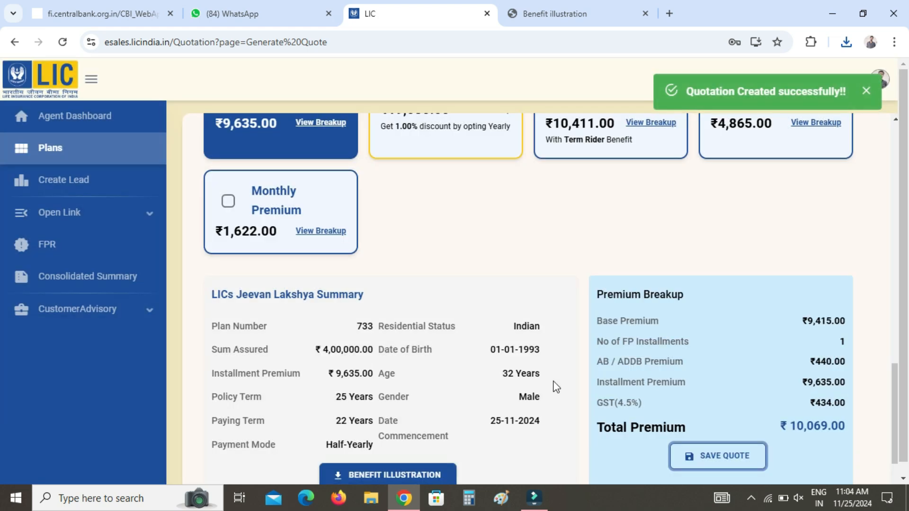
scroll(587, 407, "down", 2)
left_click(797, 447)
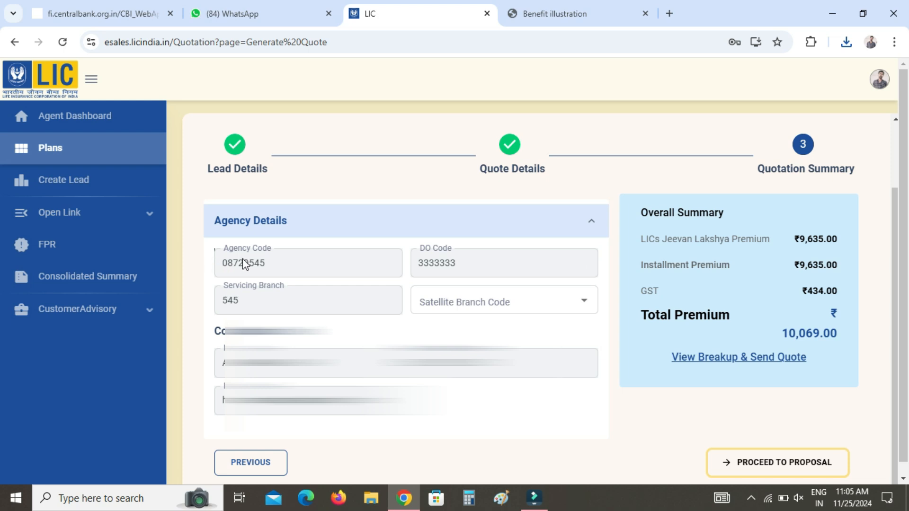
- Update the agency details with satellite branch code T003 and proceed to the proposal
left_click(492, 314)
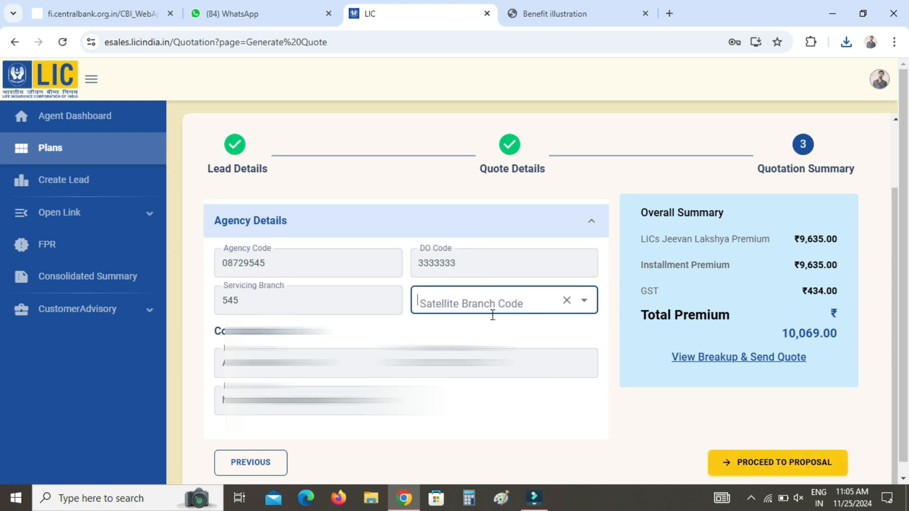
type("T003")
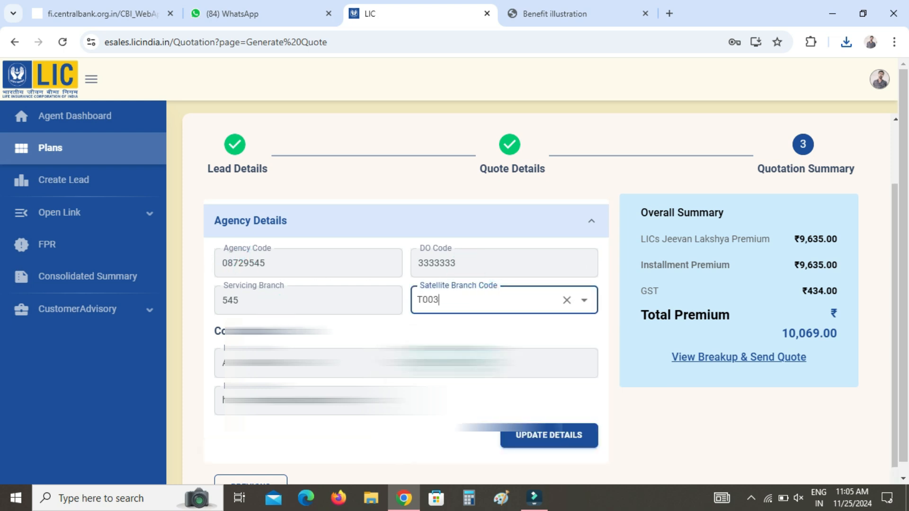
left_click(534, 435)
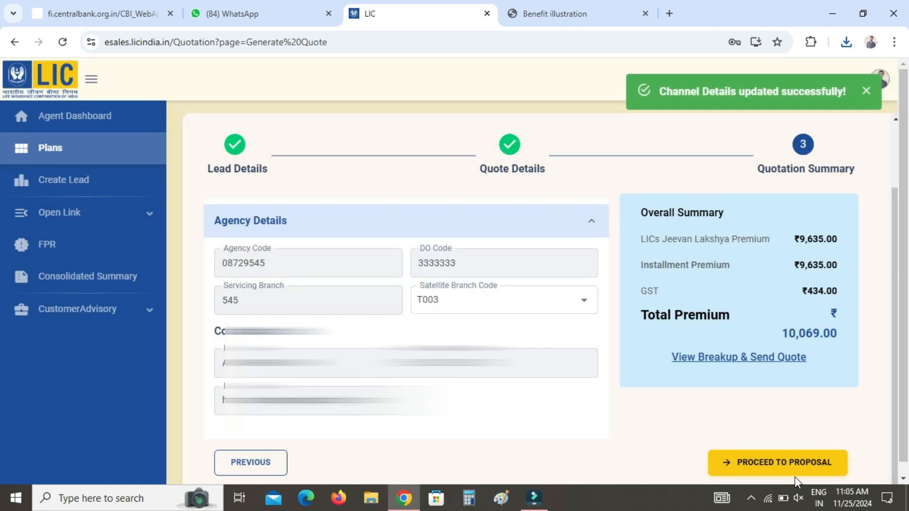
left_click(793, 472)
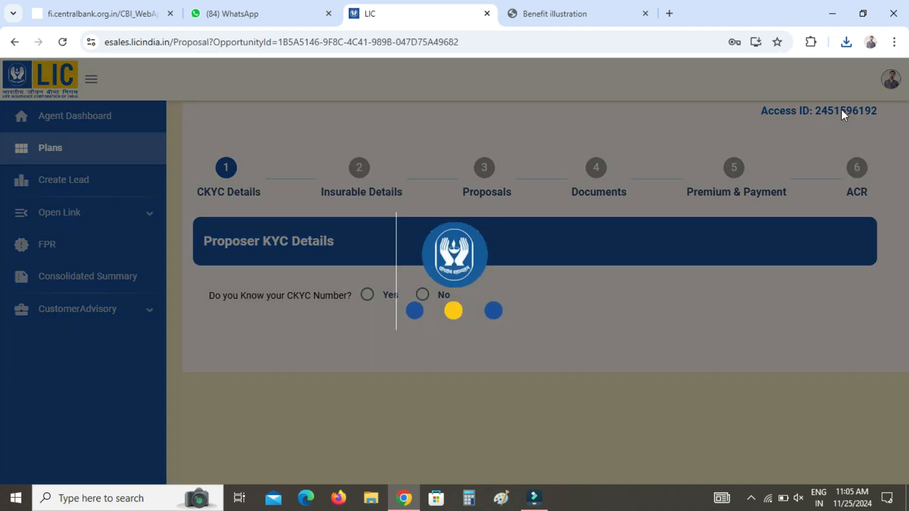
- Answer No to knowing the CKYC number and enter the proposer's PAN number in the PAN details
triple_click(842, 112)
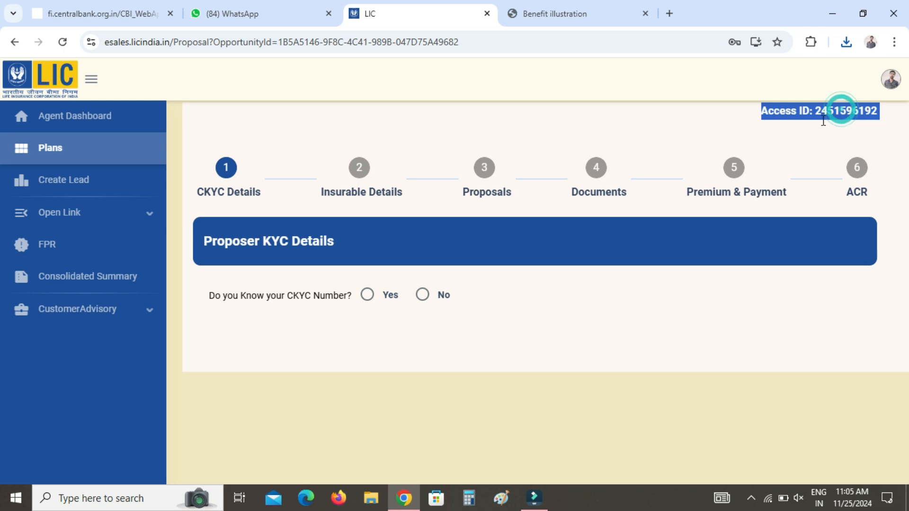
left_click(423, 296)
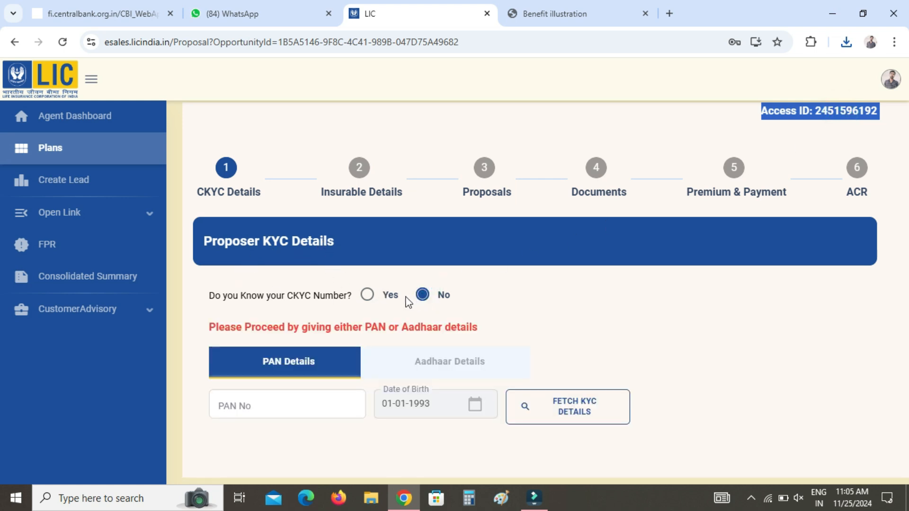
left_click(367, 295)
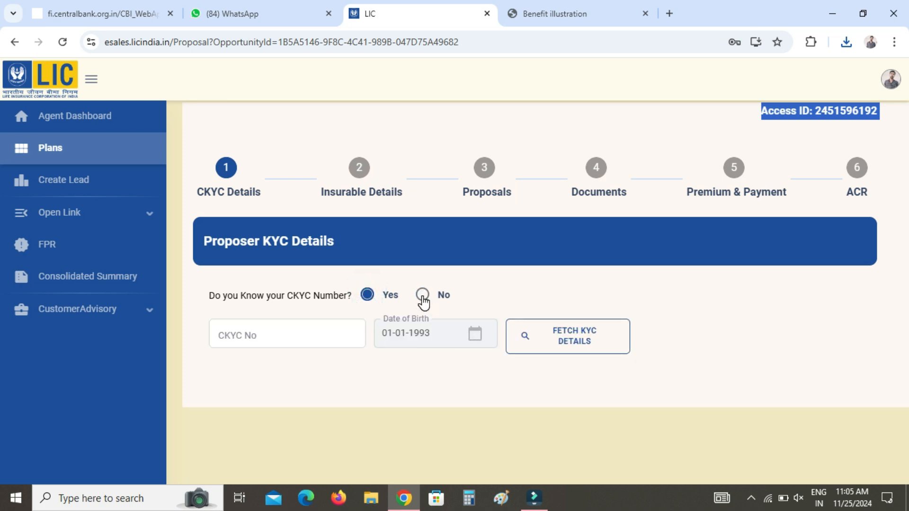
left_click(422, 296)
left_click(277, 402)
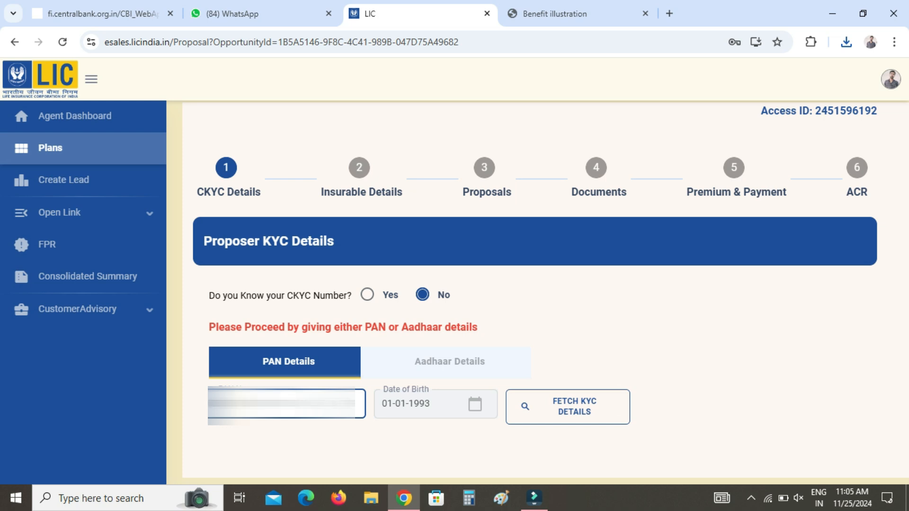
- Switch to Aadhaar details, enter the last four digits of the proposer's Aadhaar number, and request the KYC details
left_click(404, 372)
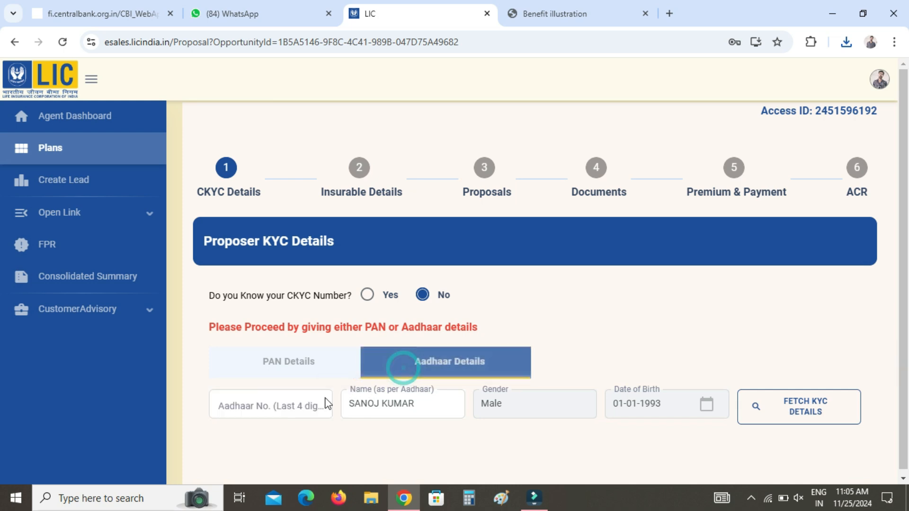
left_click(277, 403)
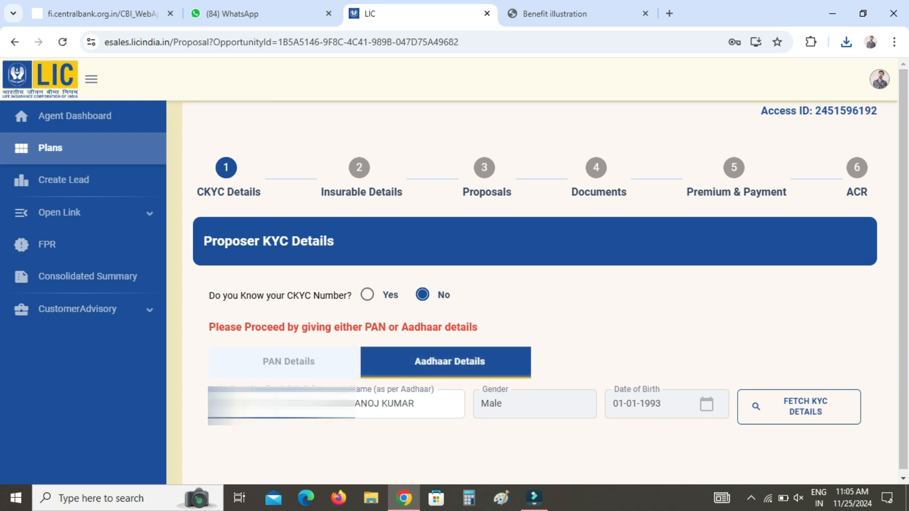
left_click(779, 420)
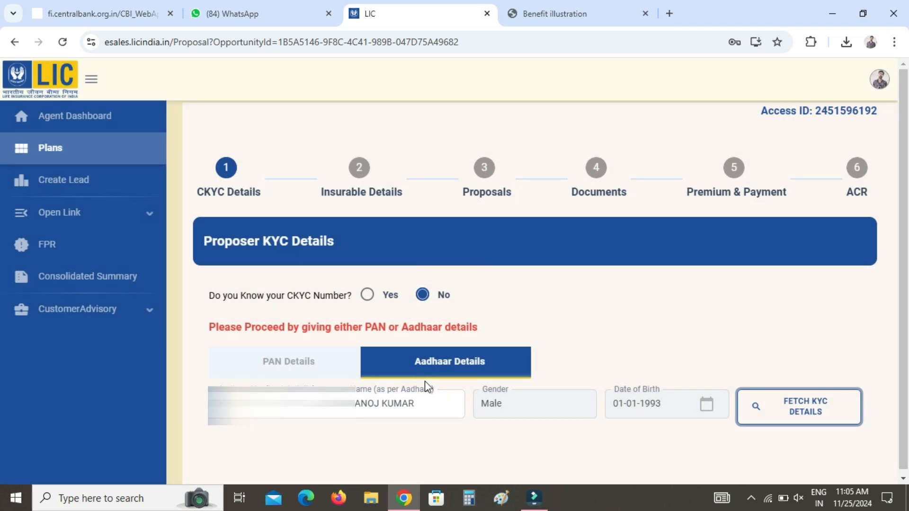
left_click(810, 402)
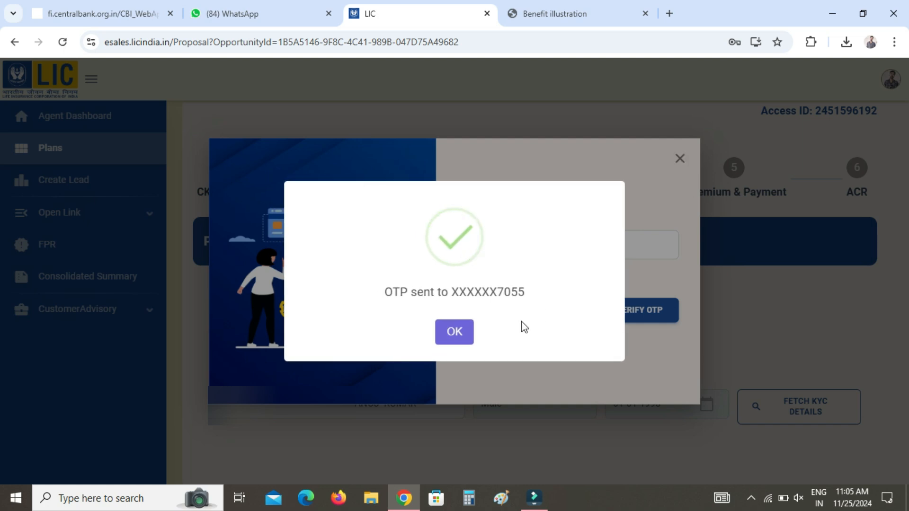
- Close the OTP verification, request the KYC details again, and continue to the Aadhaar offline eKYC page
left_click(454, 332)
left_click(679, 159)
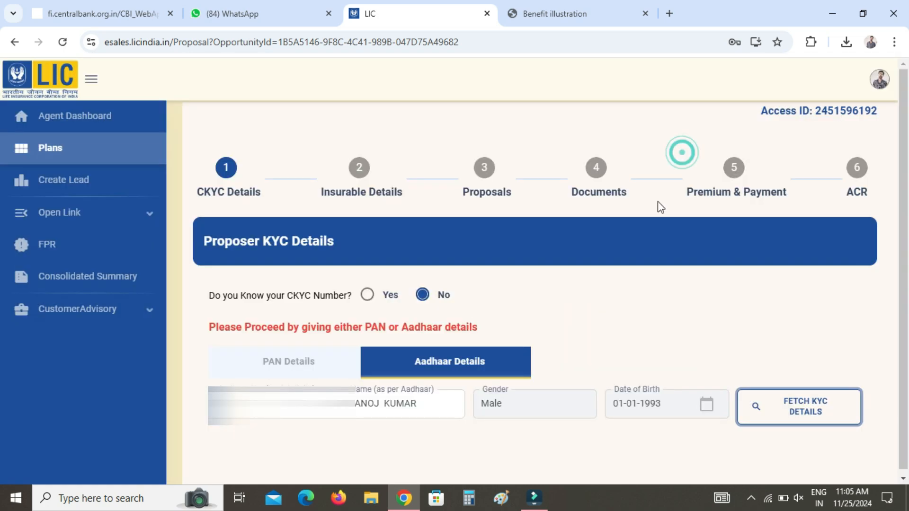
left_click(812, 411)
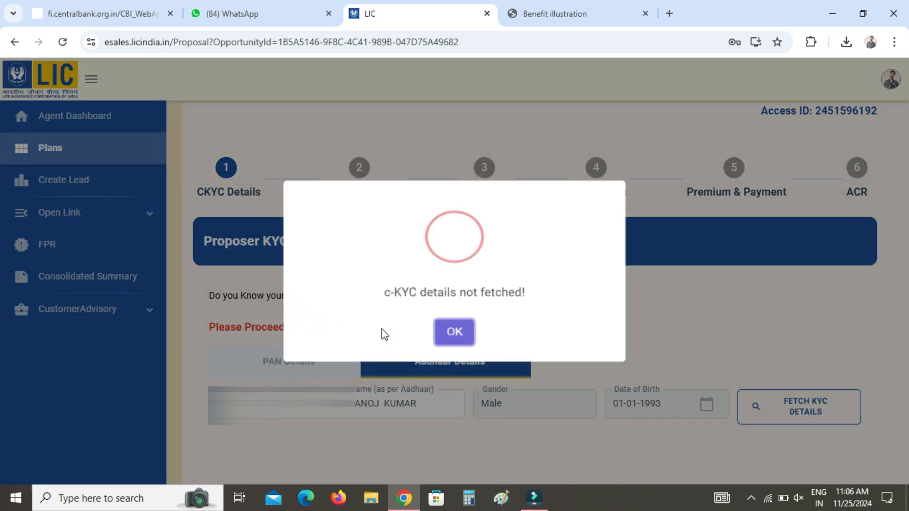
left_click(438, 332)
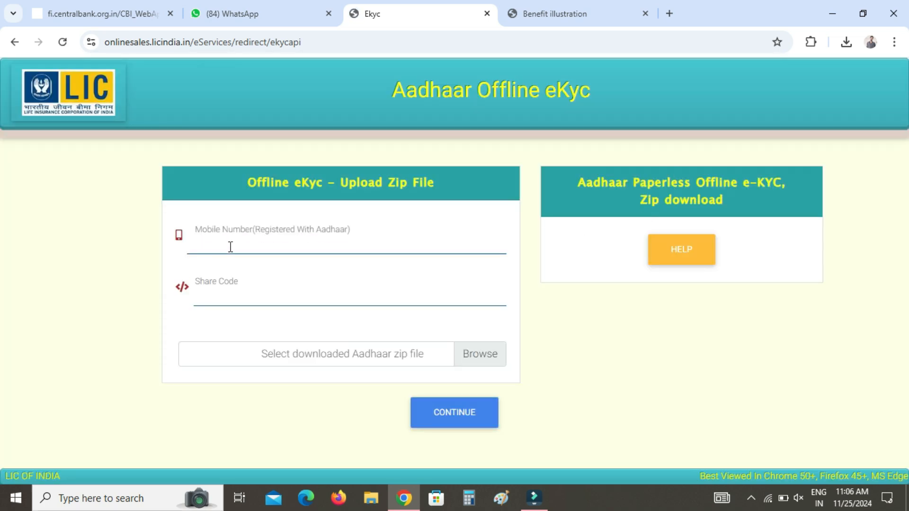
- Enter the Aadhaar-linked mobile number and the share code for the offline eKYC zip file
left_click(229, 243)
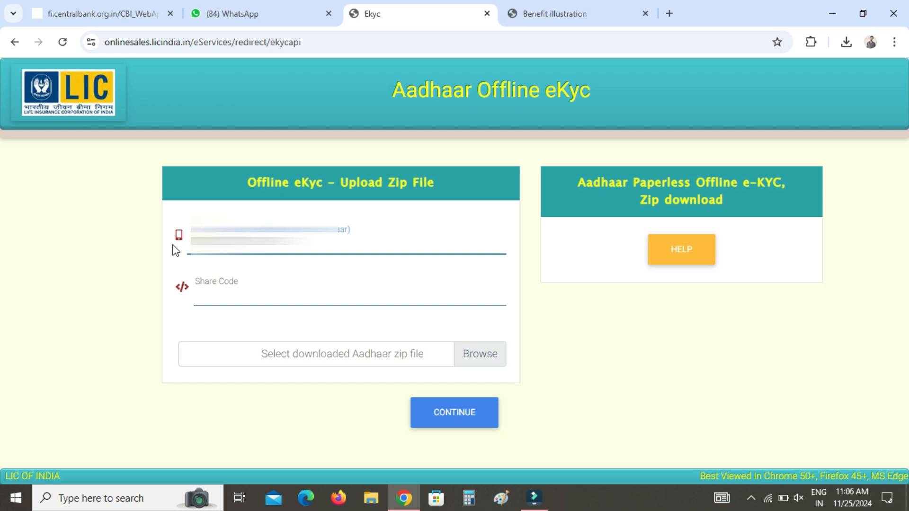
left_click(228, 291)
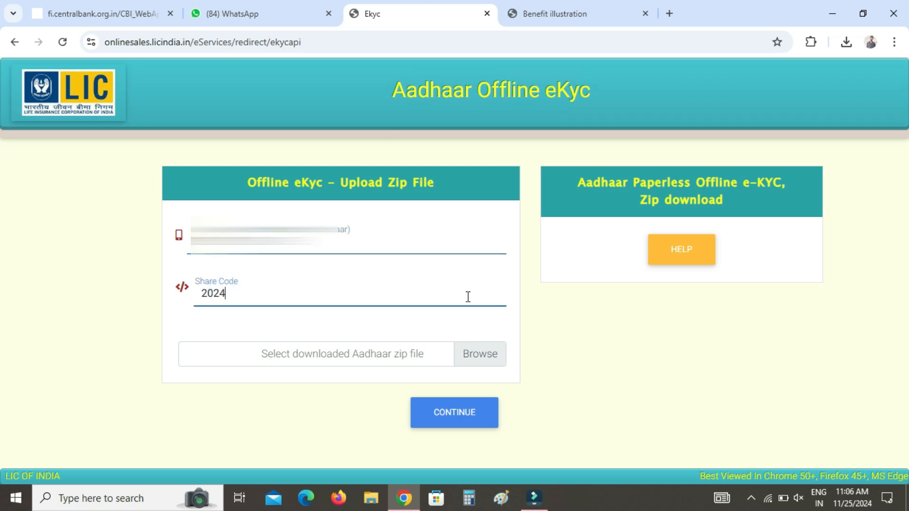
- Select the offline Aadhaar zip file dated 11/19/2024 from the Downloads folder and continue with the eKYC
left_click(483, 352)
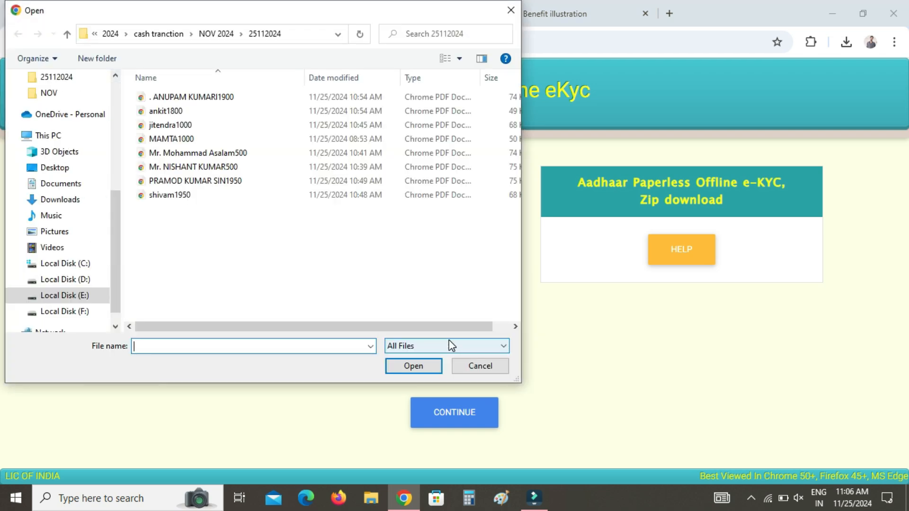
scroll(57, 139, "up", 5)
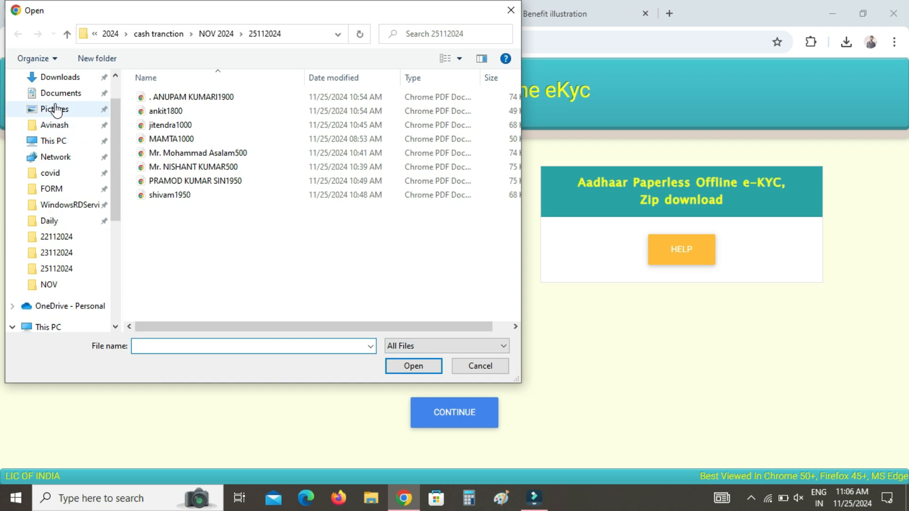
scroll(56, 110, "up", 1)
left_click(63, 121)
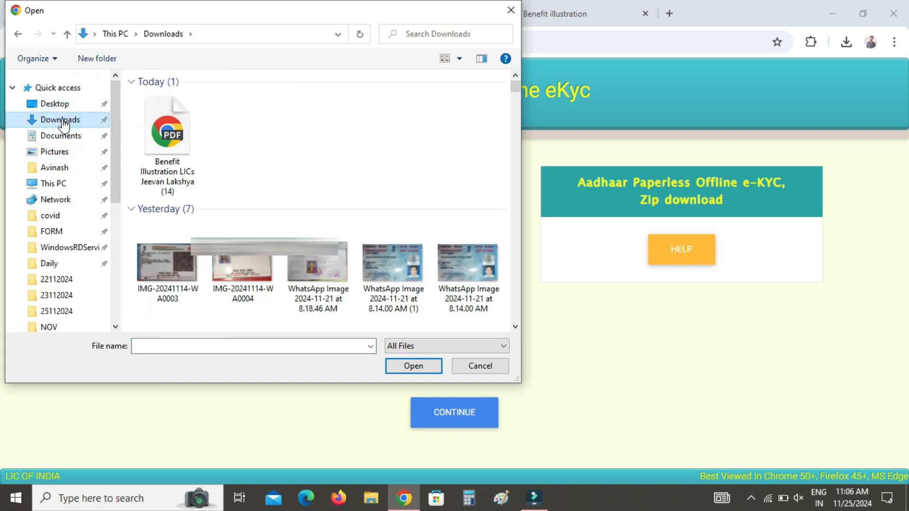
scroll(209, 187, "down", 5)
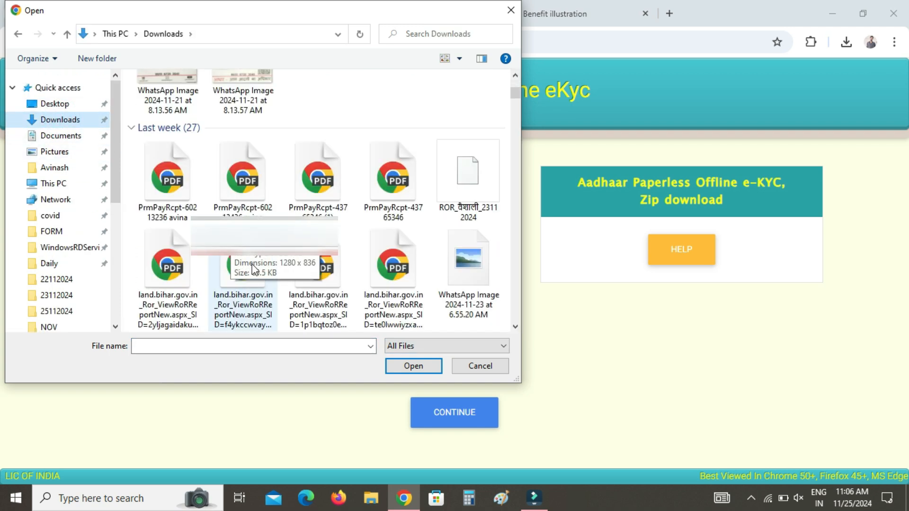
scroll(254, 270, "down", 2)
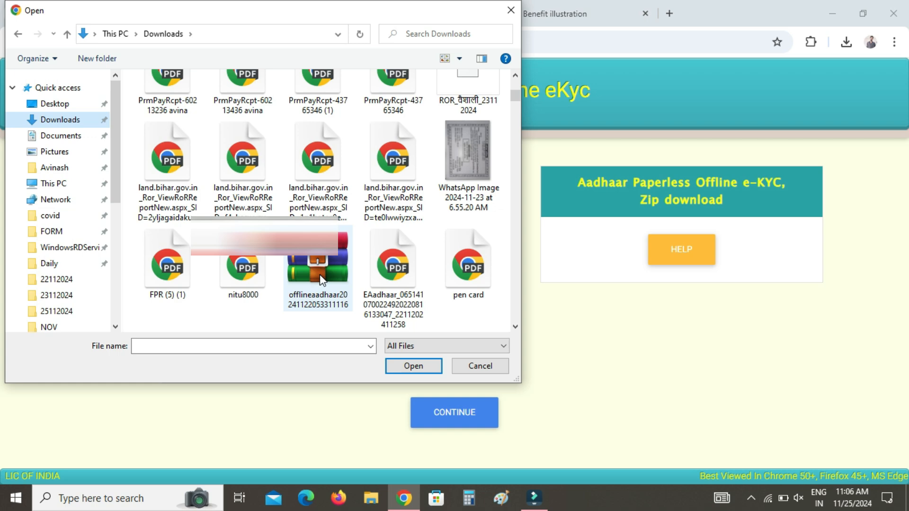
scroll(320, 276, "down", 1)
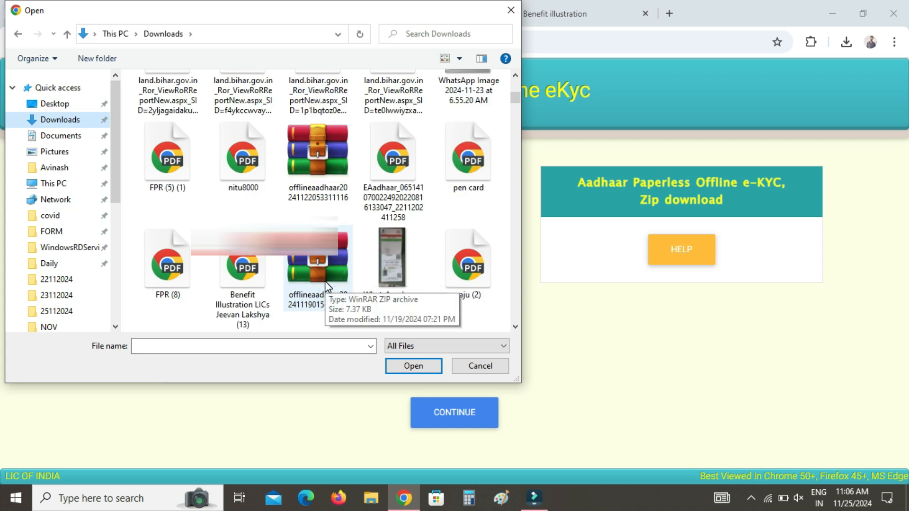
double_click(324, 280)
left_click(455, 414)
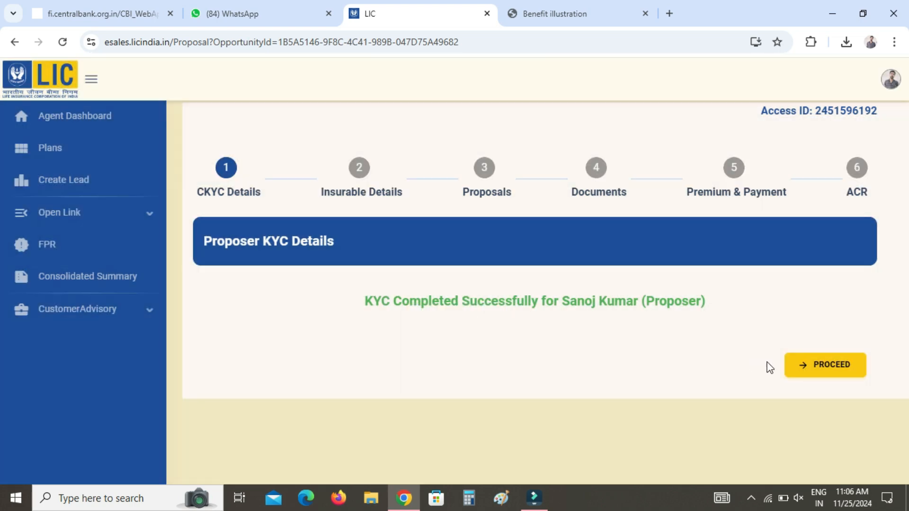
- Proceed from the proposer's KYC to the insurable details and shorten the entry in the third field of the first personal details row
left_click(803, 369)
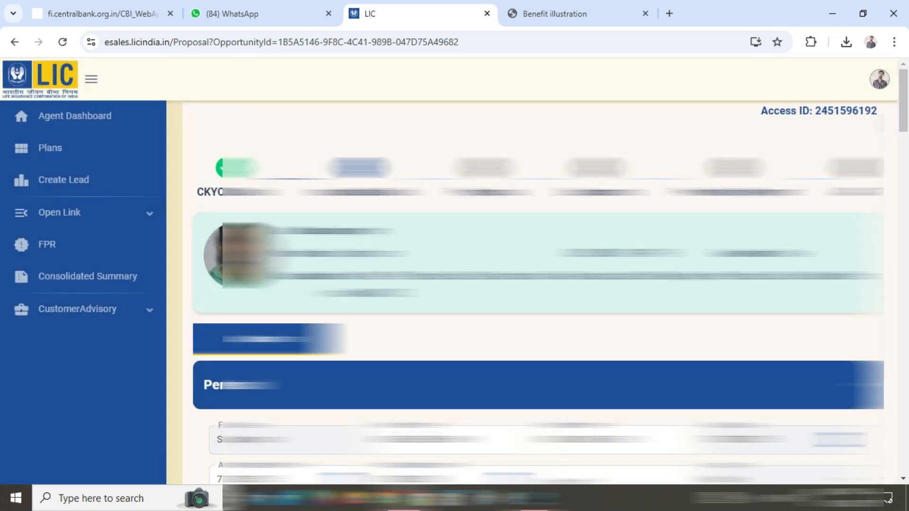
scroll(538, 293, "down", 2)
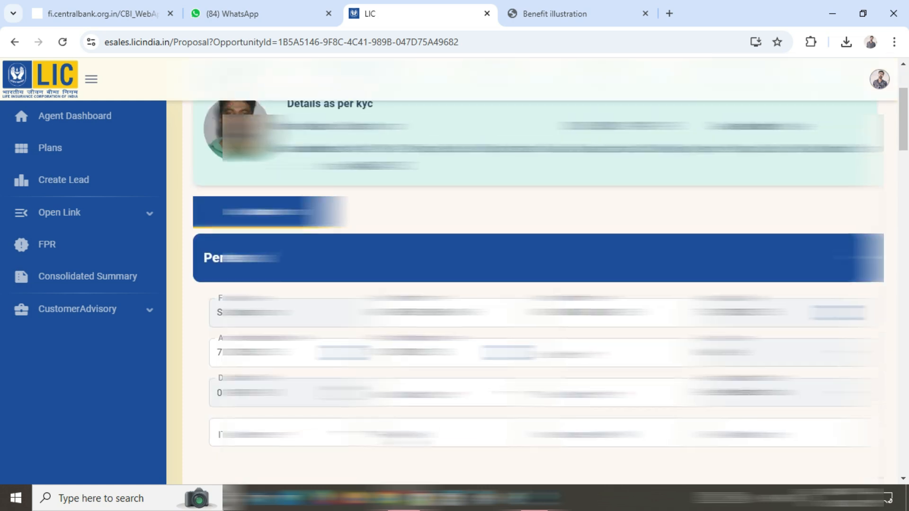
left_click(400, 307)
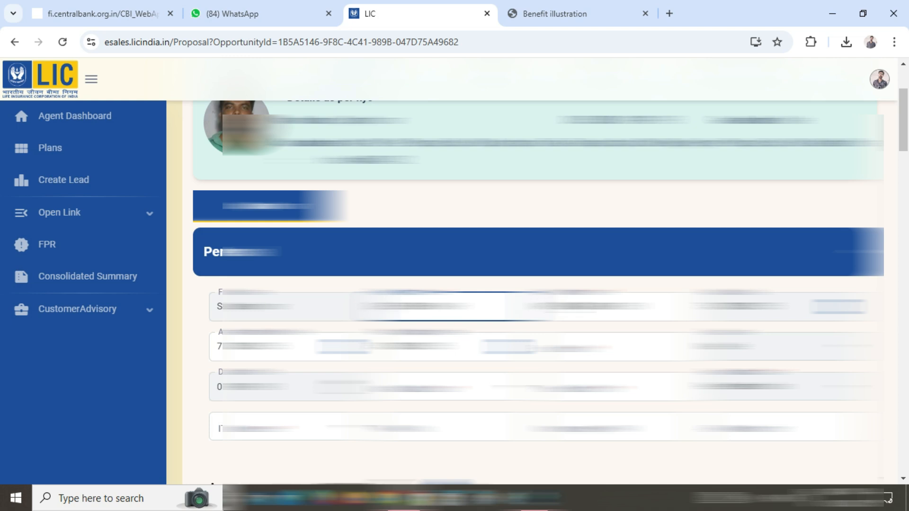
left_click(572, 308)
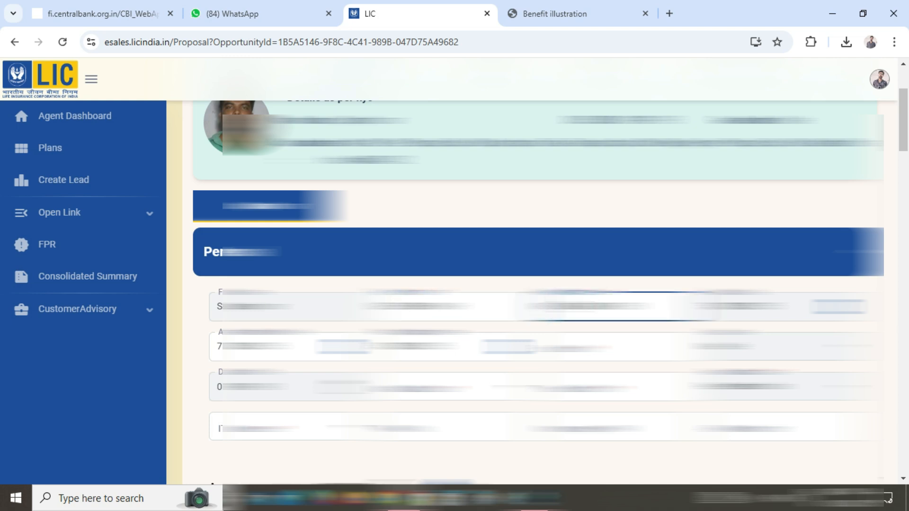
left_click_drag(572, 307, 540, 310)
key("BackSpace")
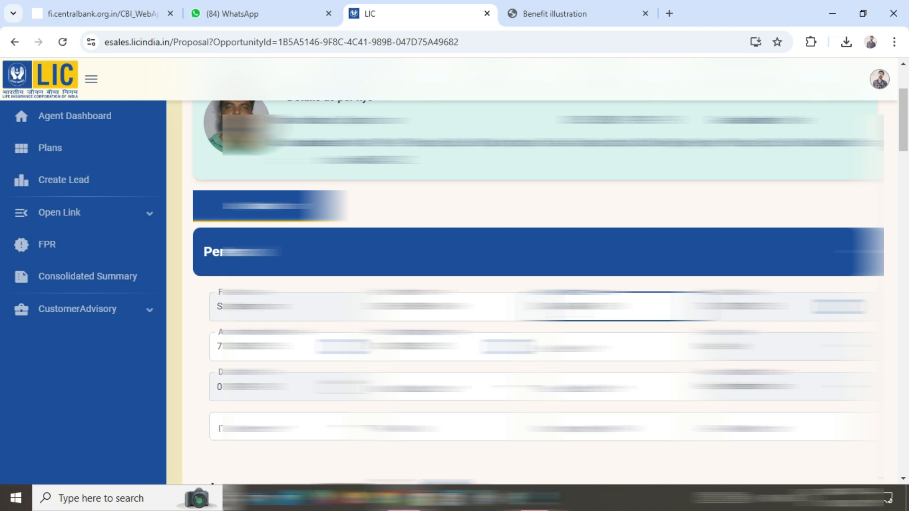
- Fill in the empty third field in the second row of the proposer's personal details
left_click(562, 353)
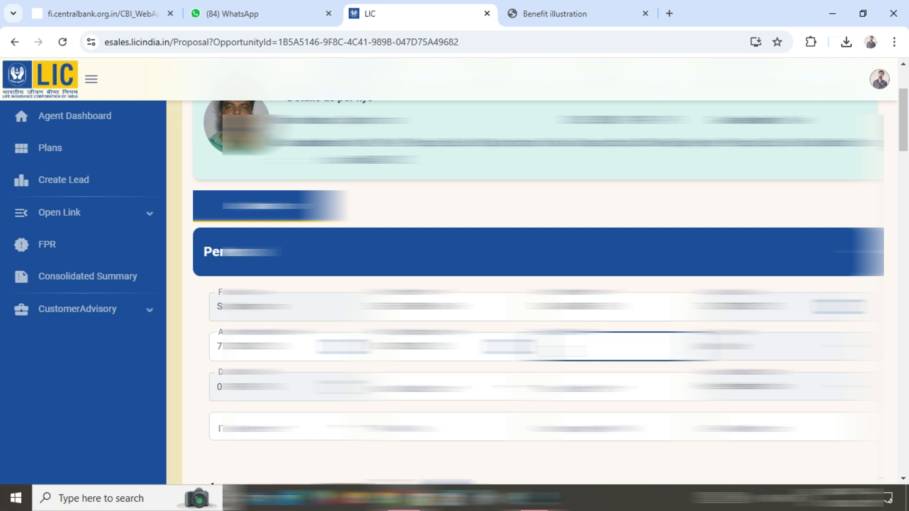
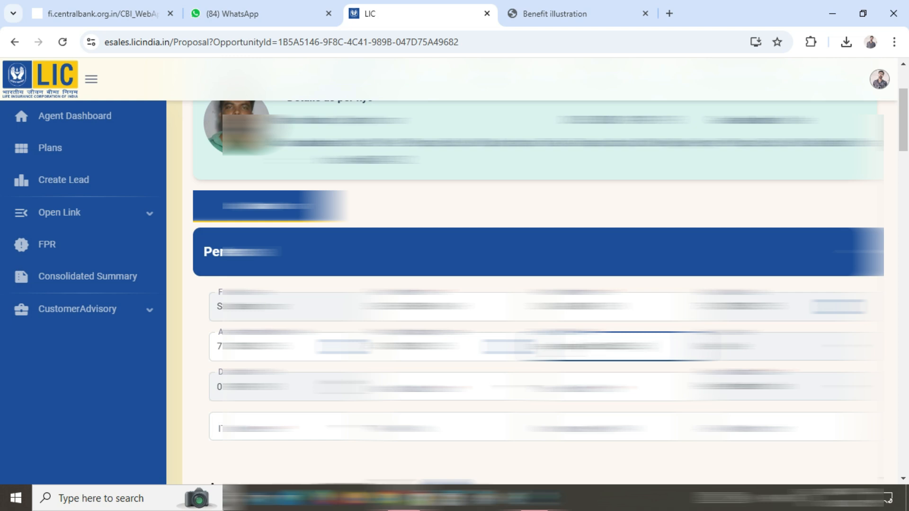
type(".comcom")
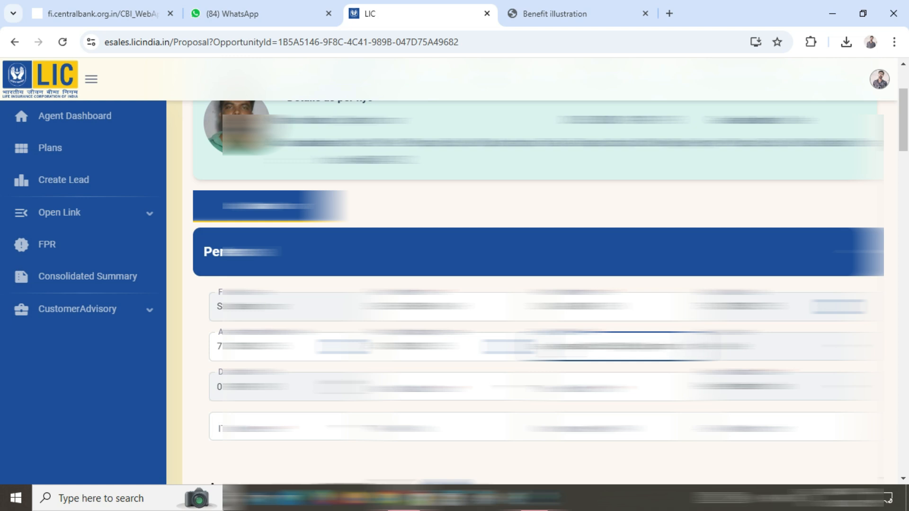
- Choose an option for the second field in the third personal details row and fill in that row's fourth field
scroll(537, 284, "down", 3)
left_click(459, 256)
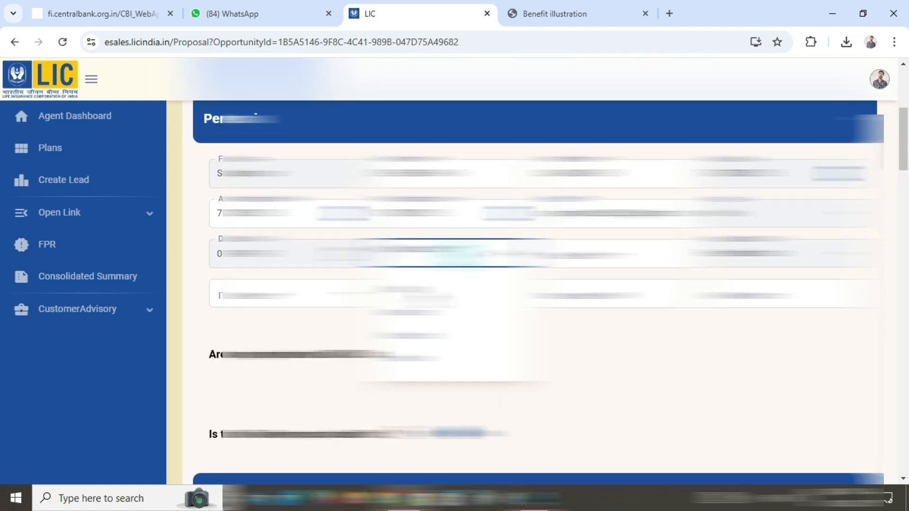
left_click(422, 314)
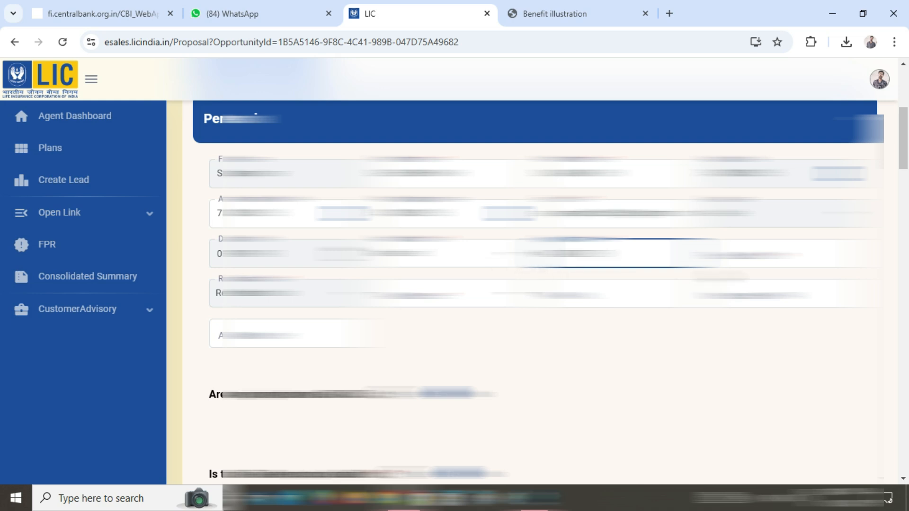
left_click(749, 254)
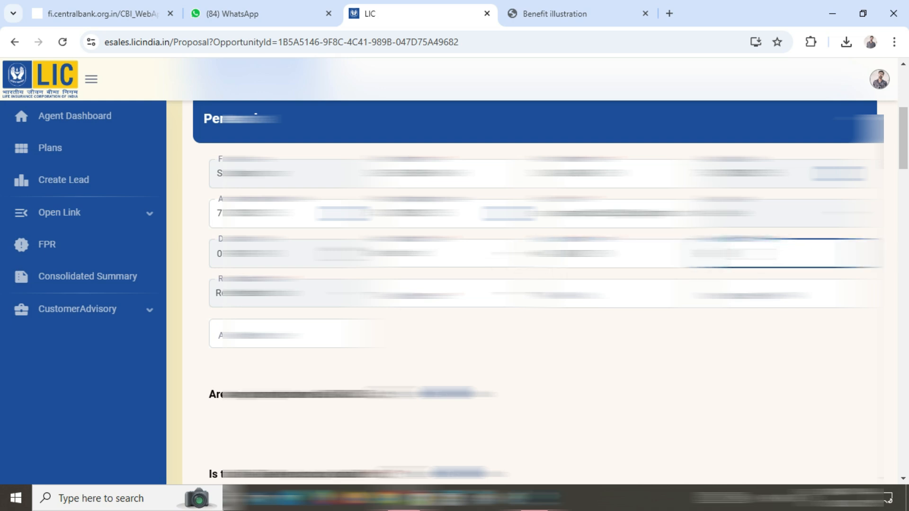
type("...")
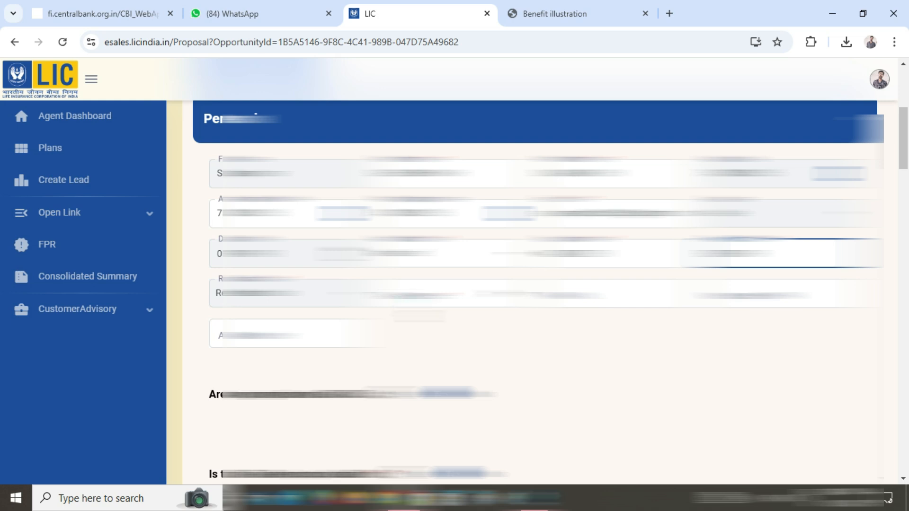
- Choose an option for the second field in the fourth personal details row and fill in the third field beside it
left_click(416, 300)
left_click(421, 327)
left_click(598, 294)
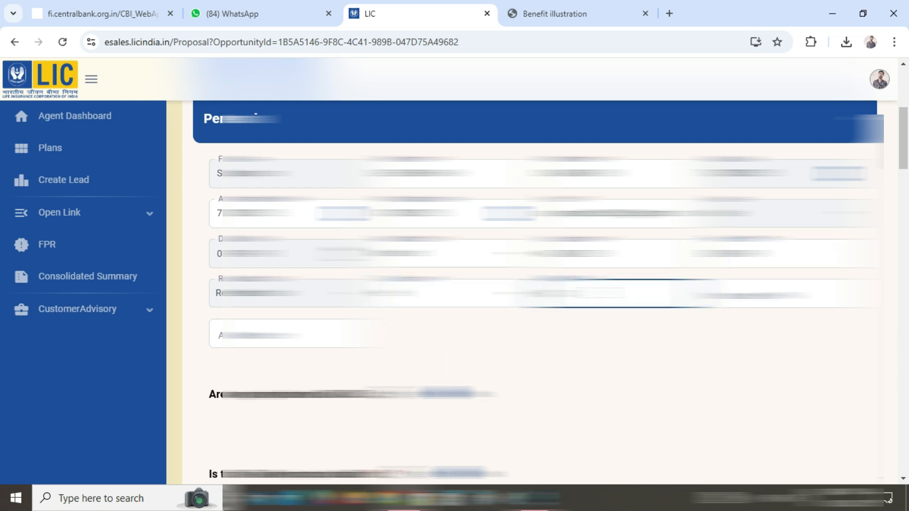
type("......")
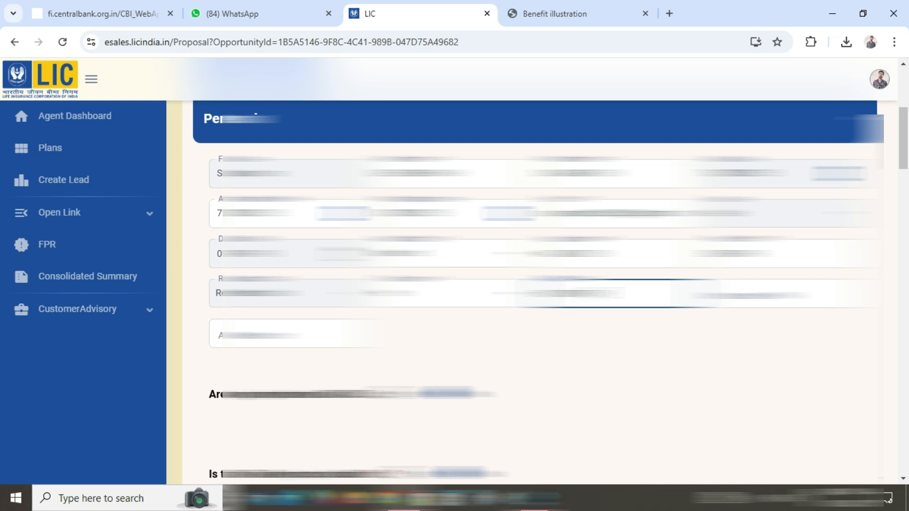
type("...")
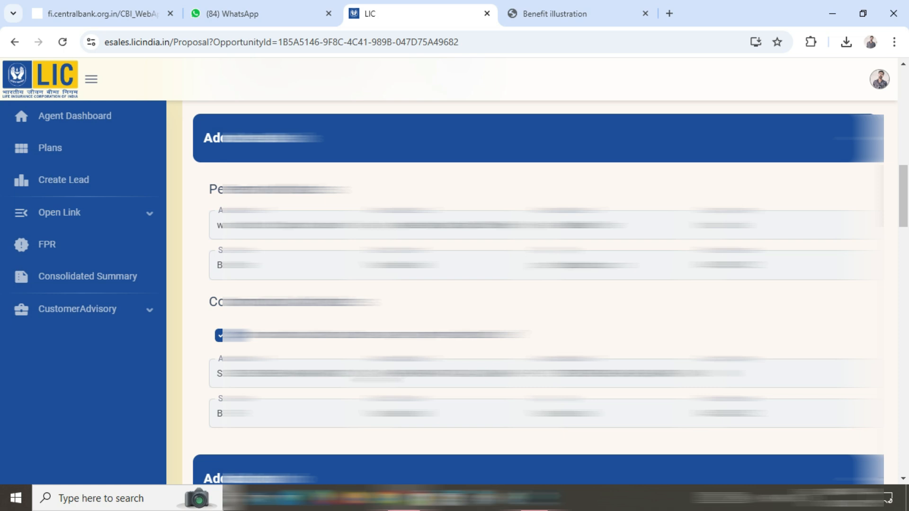
- Uncheck the option above the correspondence address fields and replace the first address field with the proposer's own address details
scroll(537, 284, "down", 3)
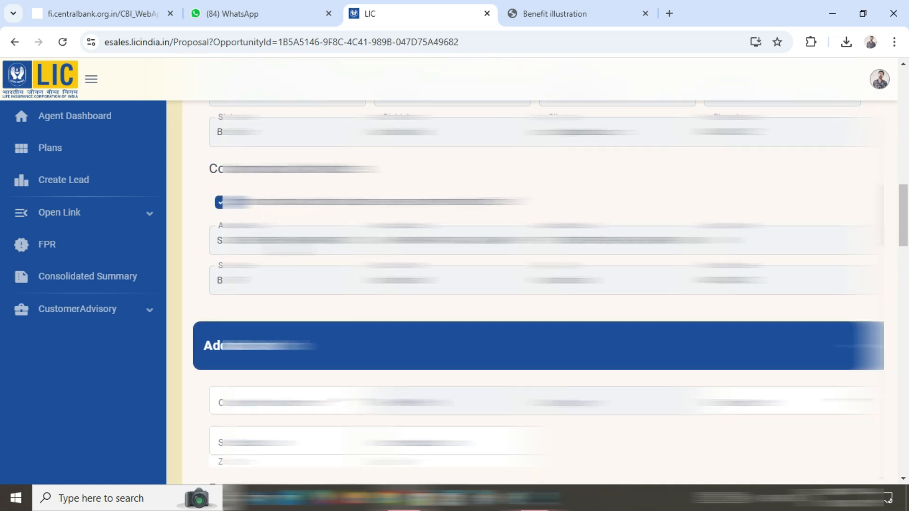
triple_click(288, 241)
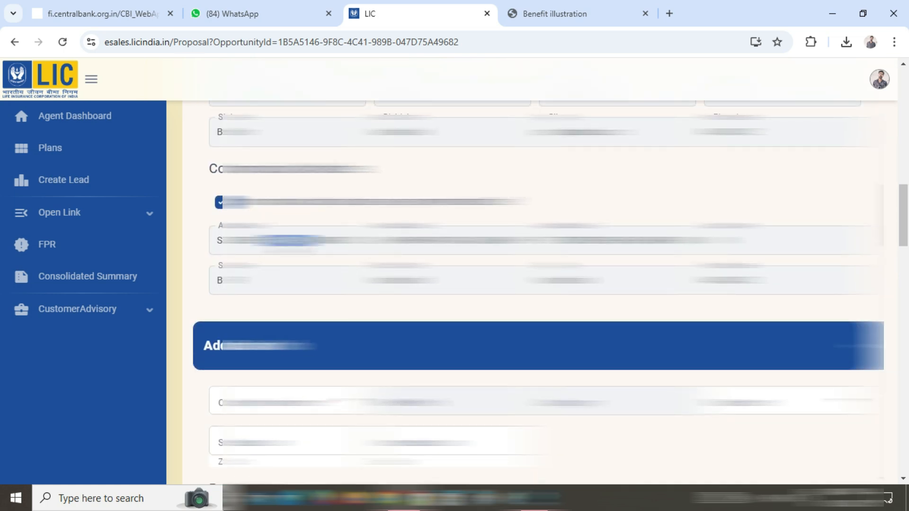
left_click(219, 204)
triple_click(265, 240)
double_click(262, 240)
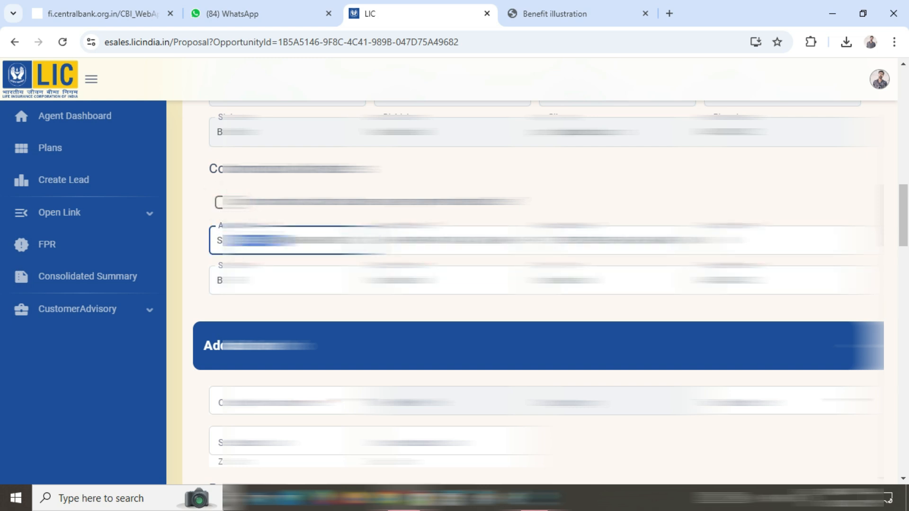
triple_click(261, 240)
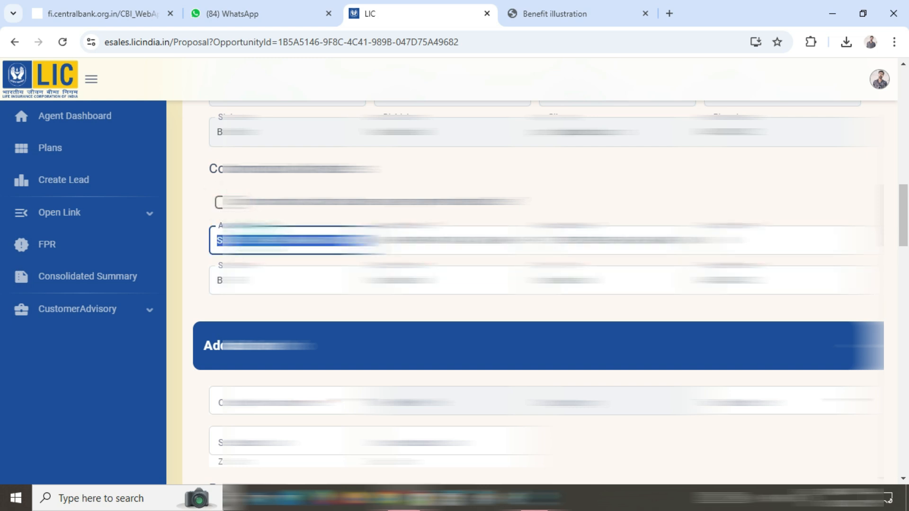
type("S")
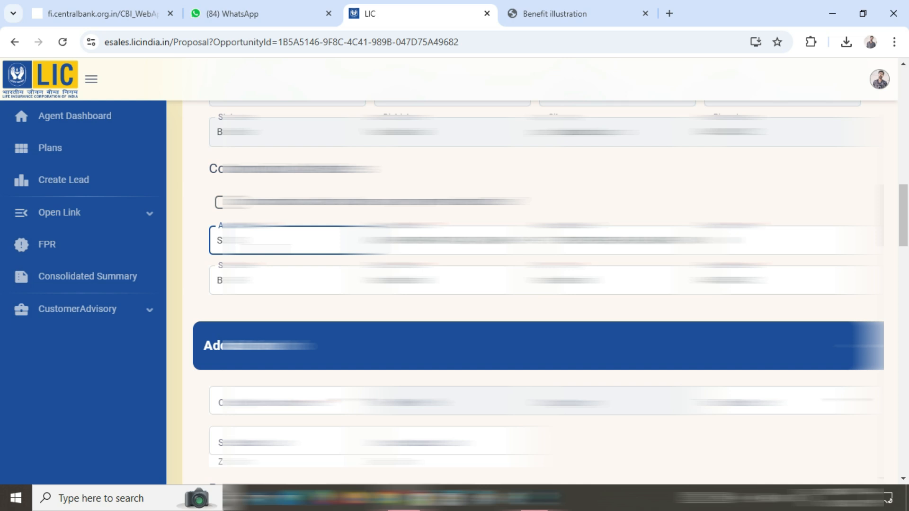
type("...")
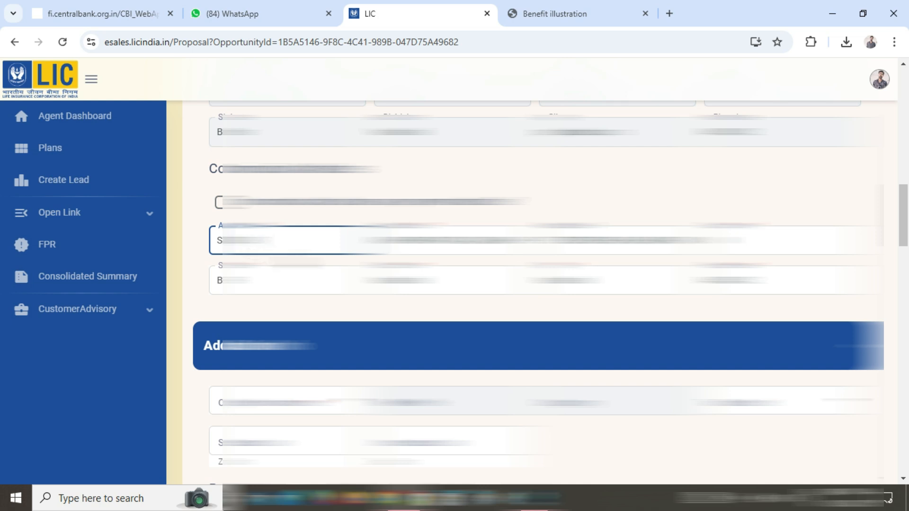
type("...")
- Replace the second field of the correspondence address with the proposer's address details
triple_click(453, 243)
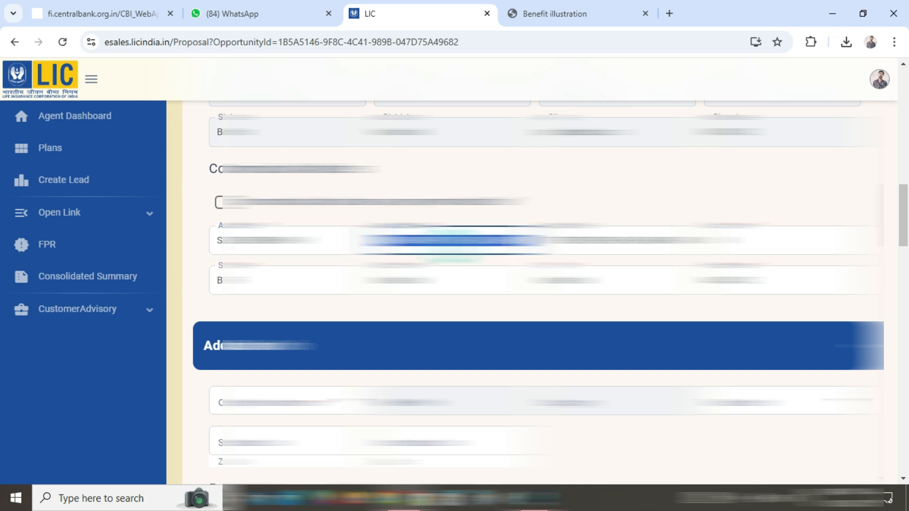
key("BackSpace")
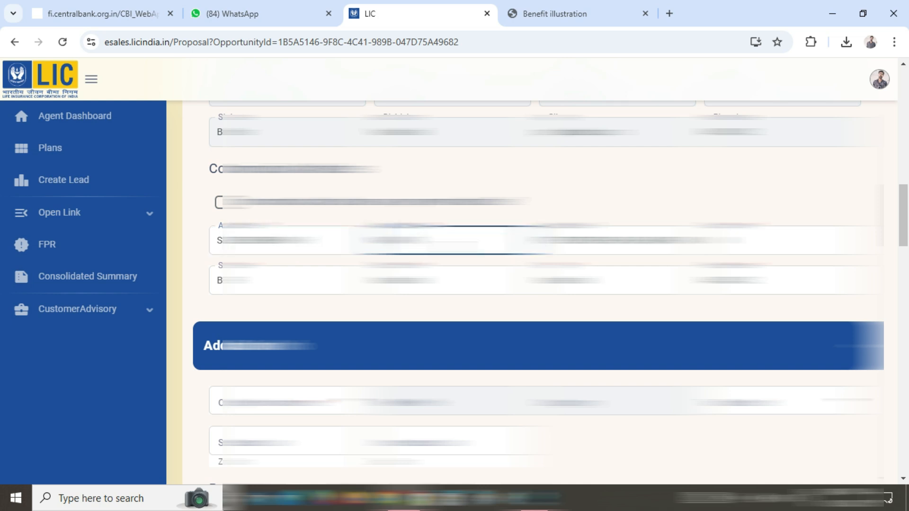
type("......")
type("...")
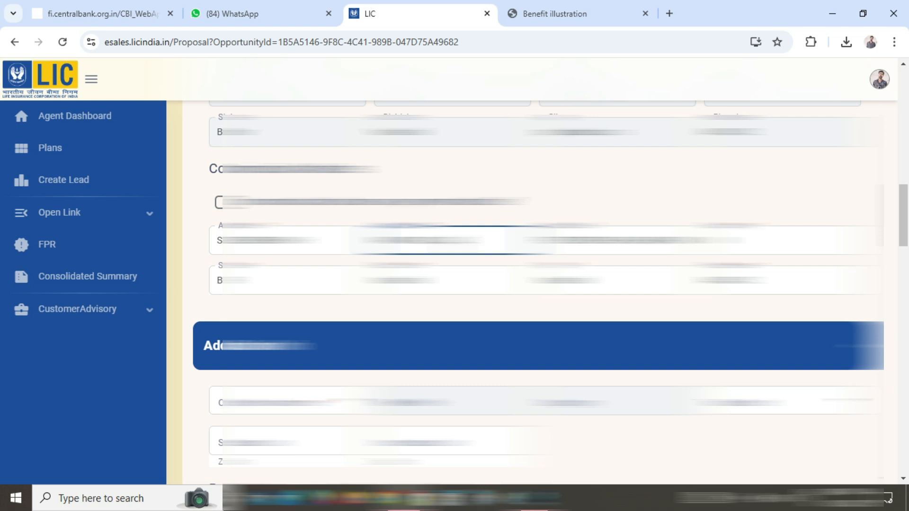
type("......")
- Replace the third field of the correspondence address with the proposer's address details
triple_click(596, 244)
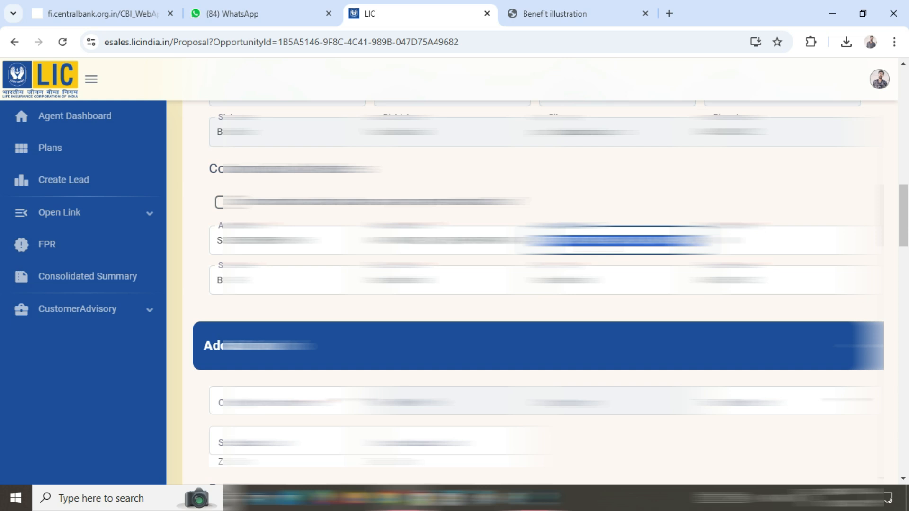
type("...")
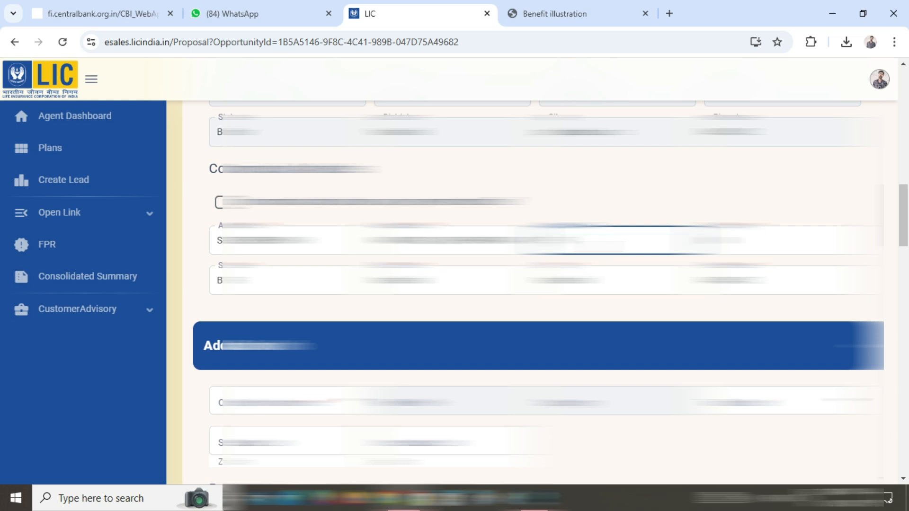
type(".........")
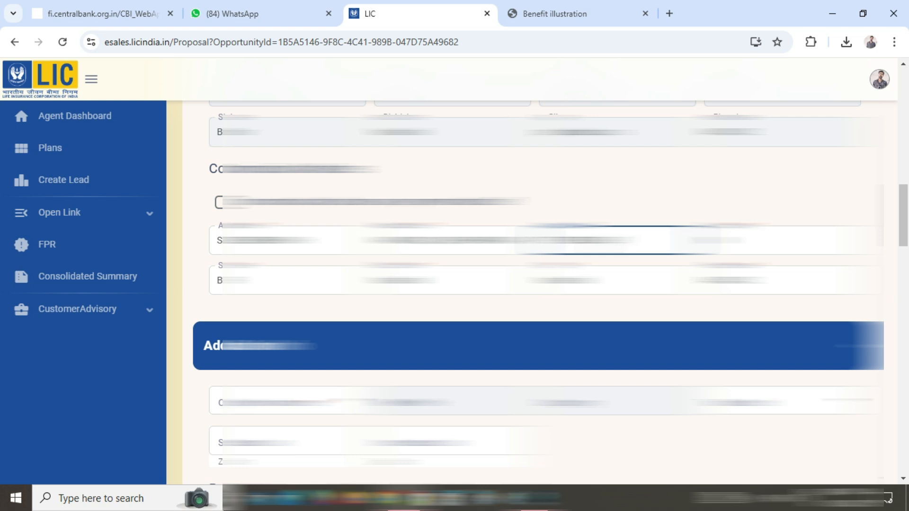
type("...")
key("Tab")
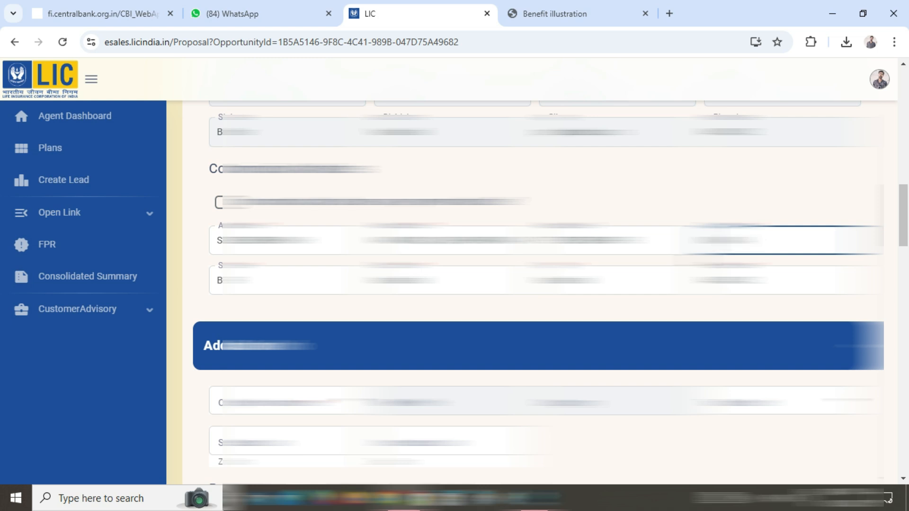
- Replace the state, district and city of the correspondence address with the proposer's own address details
key("Tab")
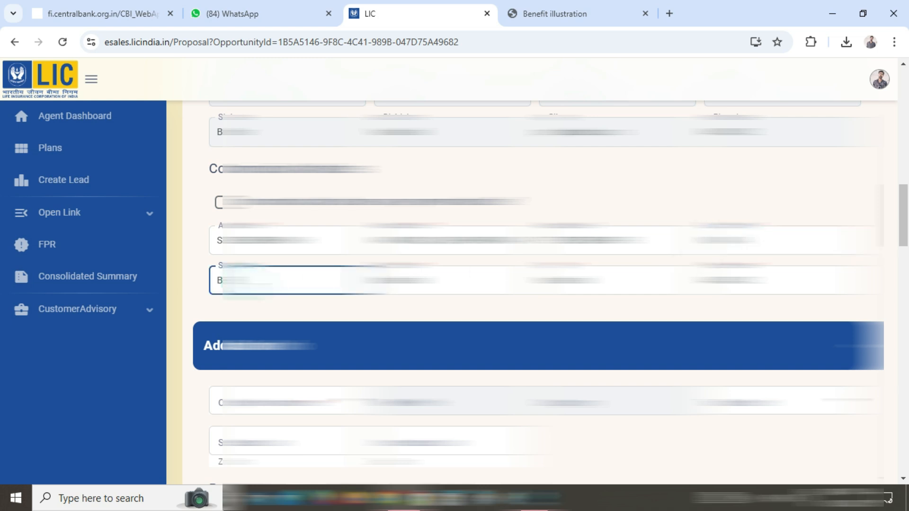
type("R")
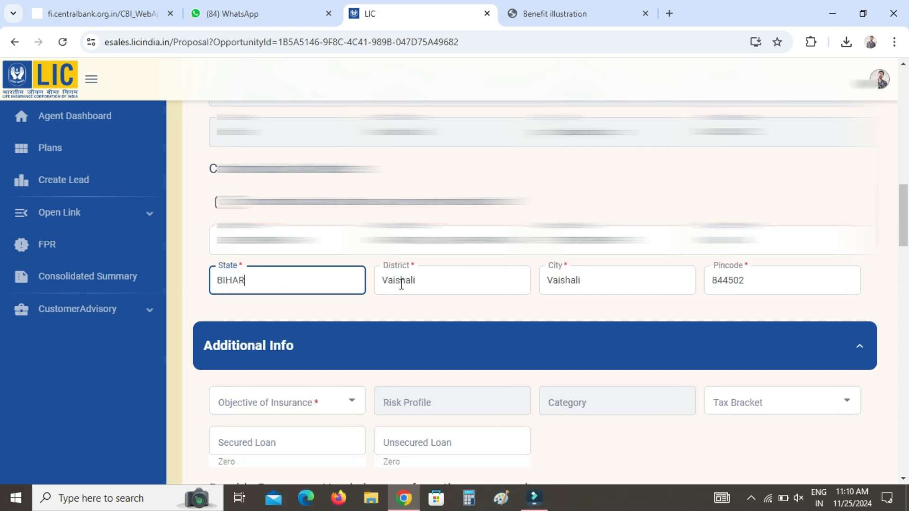
left_click(481, 286)
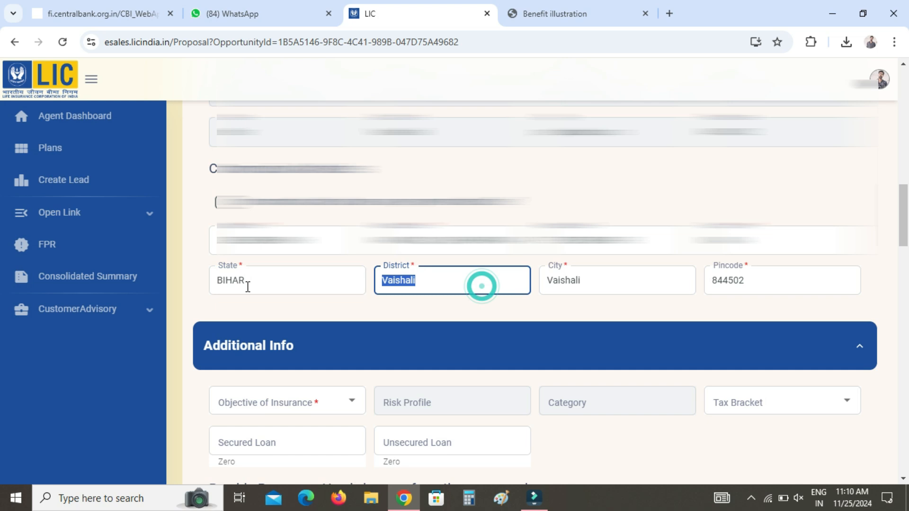
type("VAI")
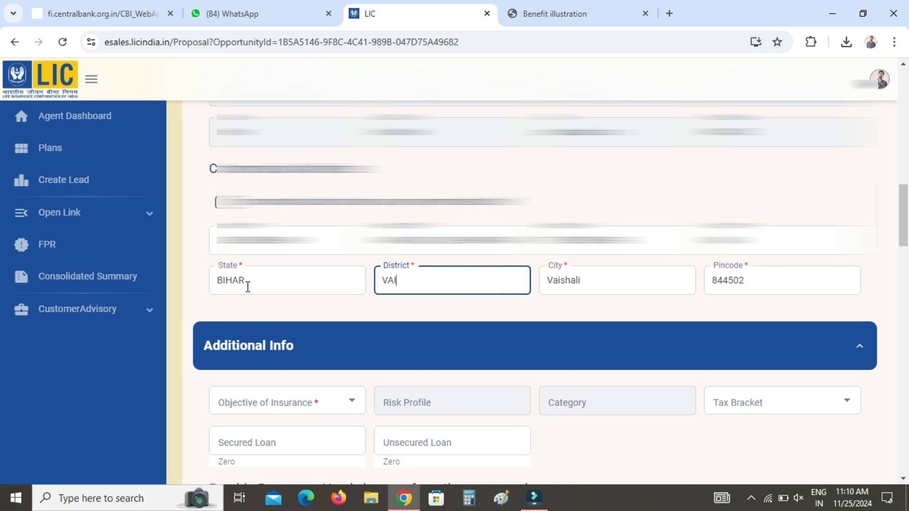
type("SHALI")
left_click(606, 281)
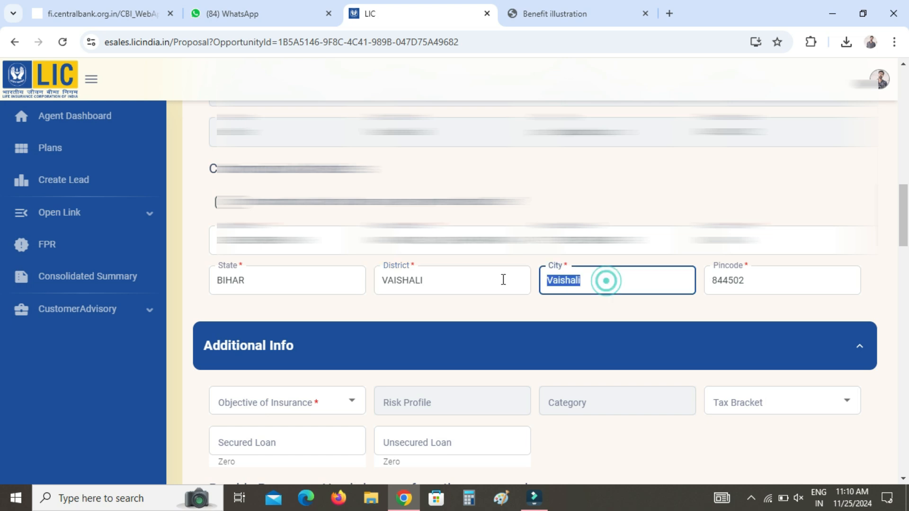
type("BIDUPUR")
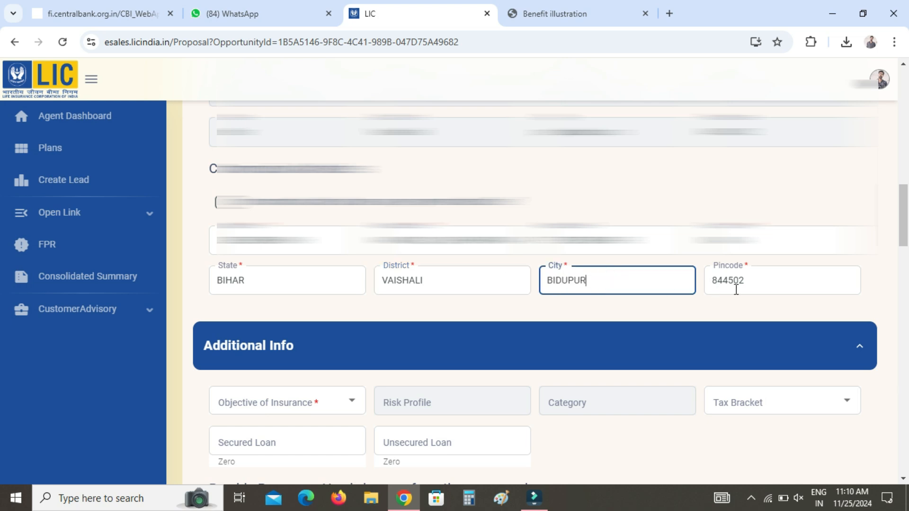
- Set the objective of insurance to Risk Coverage with savings and the tax bracket to 0%
scroll(700, 303, "down", 3)
left_click(332, 273)
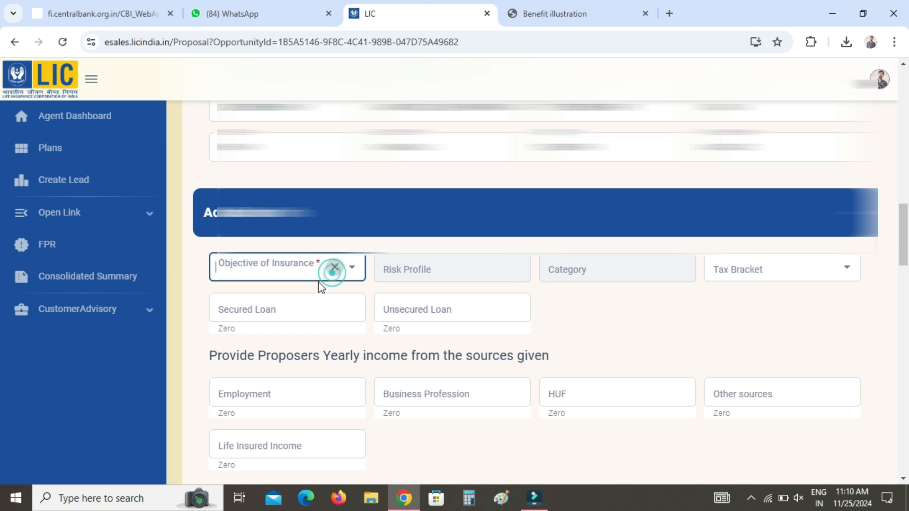
left_click(274, 267)
left_click(278, 305)
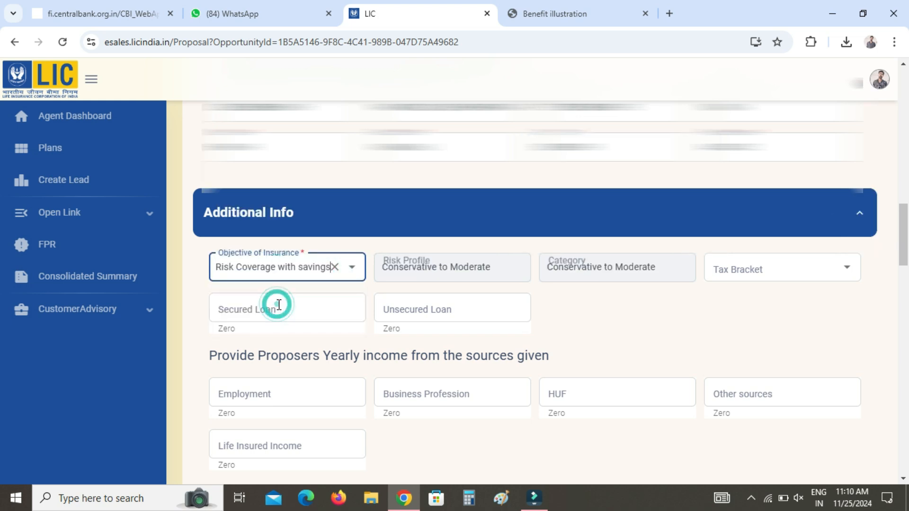
left_click(750, 268)
left_click(740, 308)
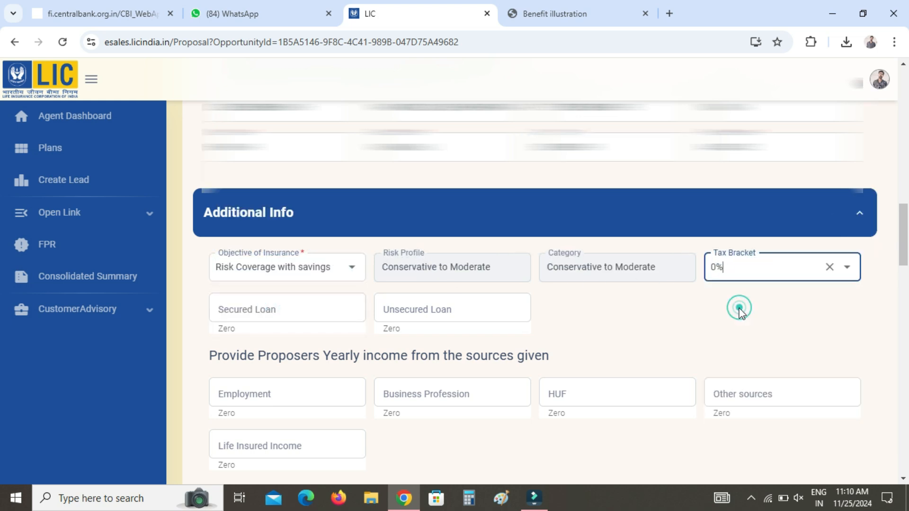
- Set the present occupation in Occupation Details to Service (Listed Companies/Institutions)
scroll(426, 302, "down", 3)
scroll(320, 268, "down", 3)
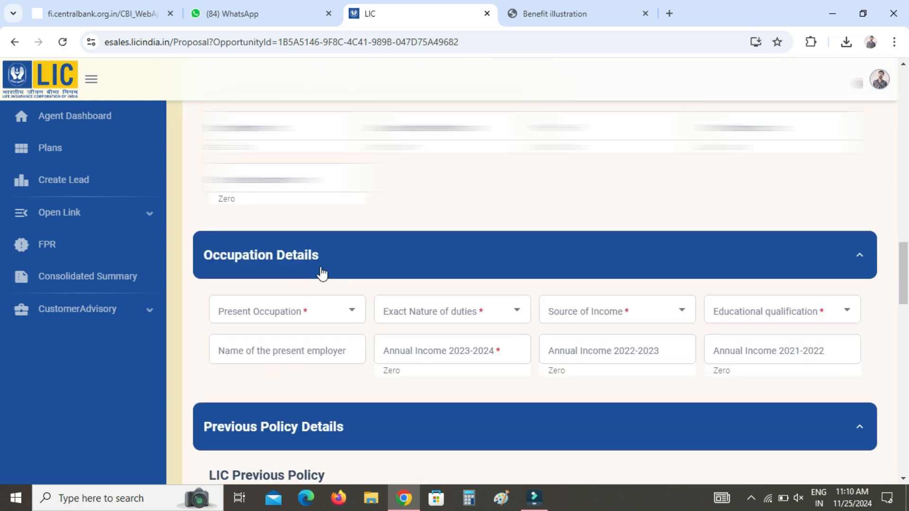
left_click(313, 308)
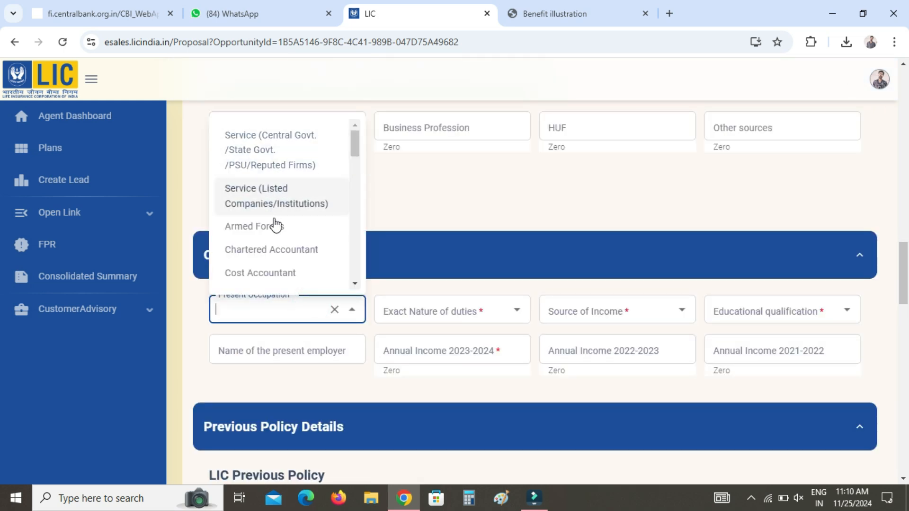
scroll(282, 234, "down", 10)
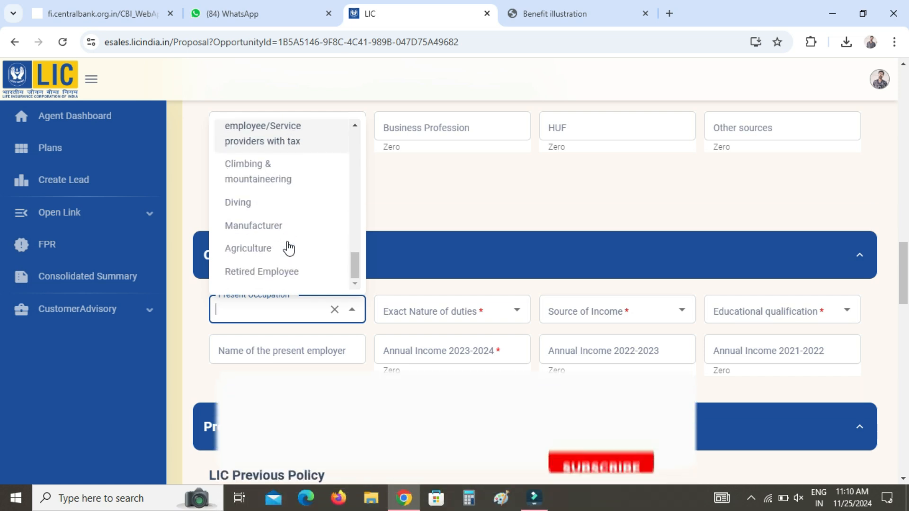
scroll(288, 248, "down", 3)
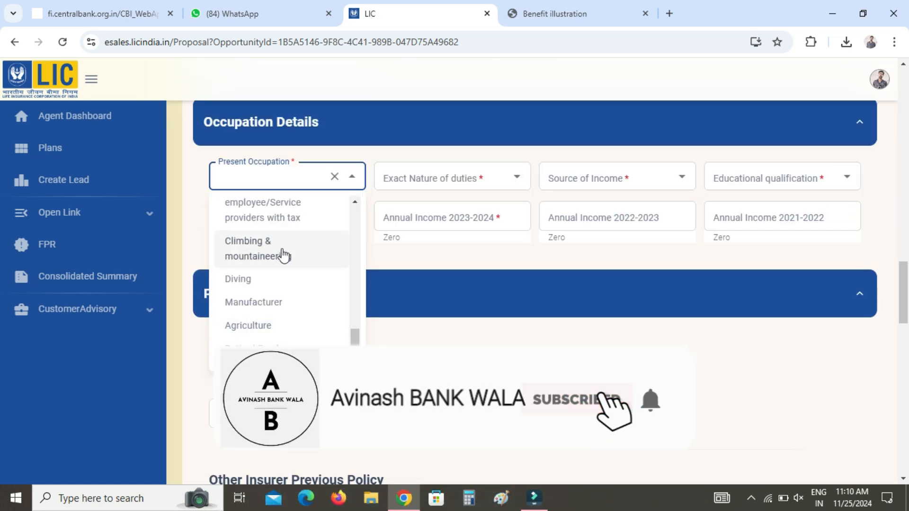
scroll(284, 284, "up", 6)
scroll(282, 302, "up", 8)
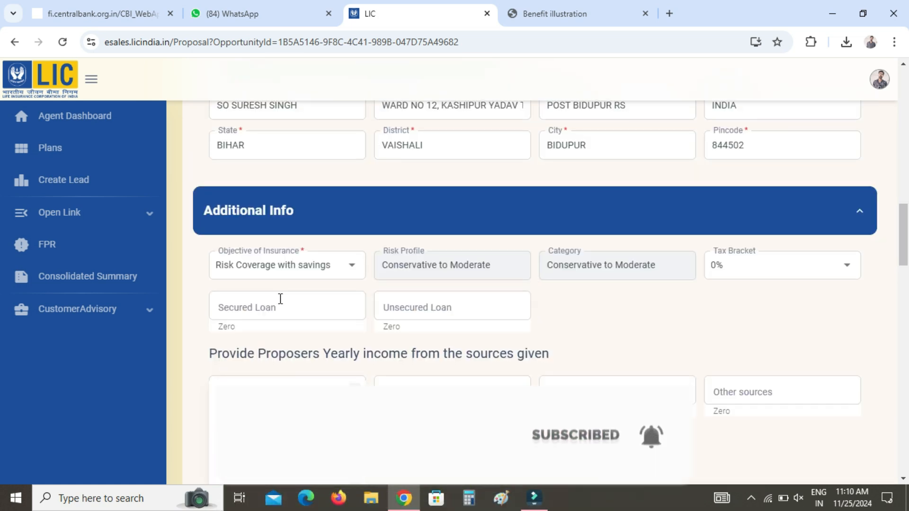
scroll(281, 299, "down", 6)
left_click(279, 300)
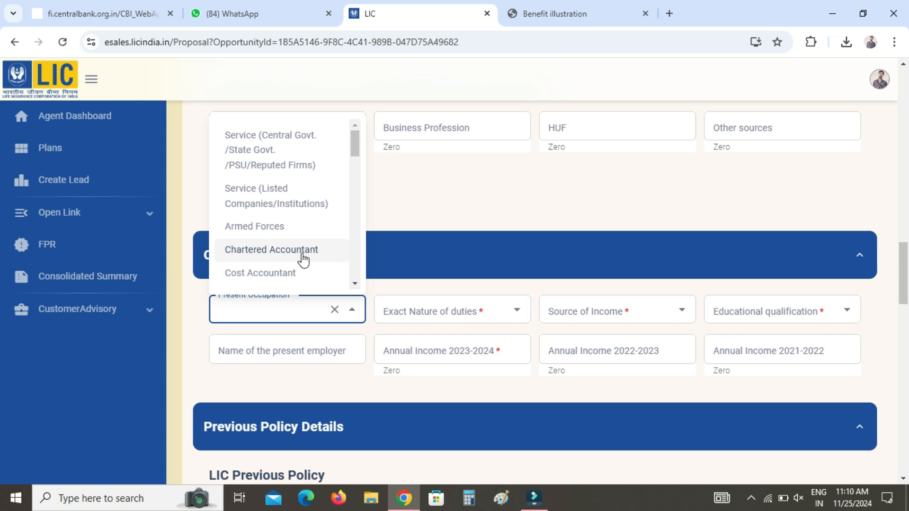
scroll(303, 260, "up", 4)
left_click(278, 329)
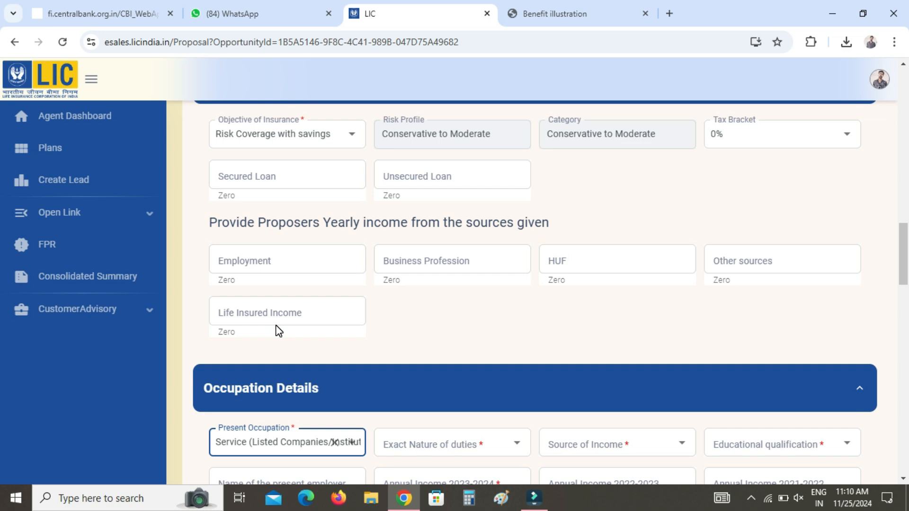
- Set the exact nature of duties to Service and the source of income to Employed (Salary)
left_click(445, 442)
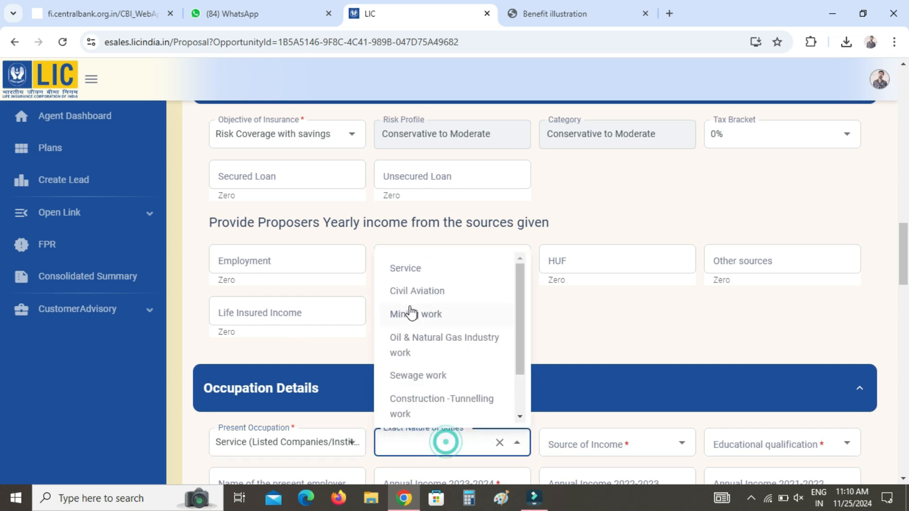
left_click(415, 267)
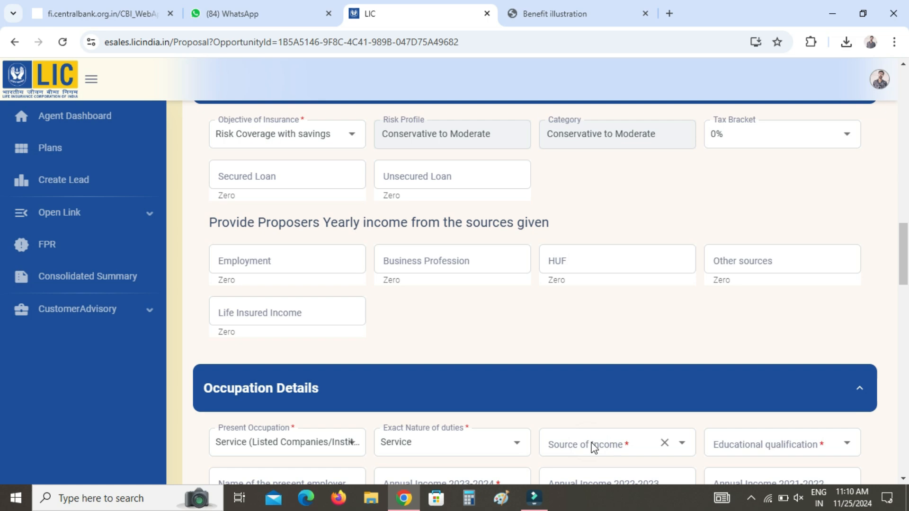
left_click(591, 442)
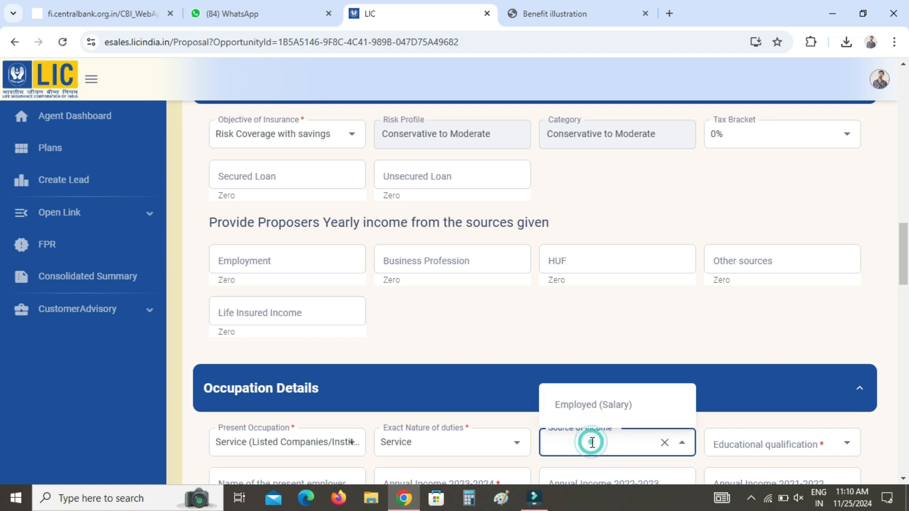
left_click(593, 404)
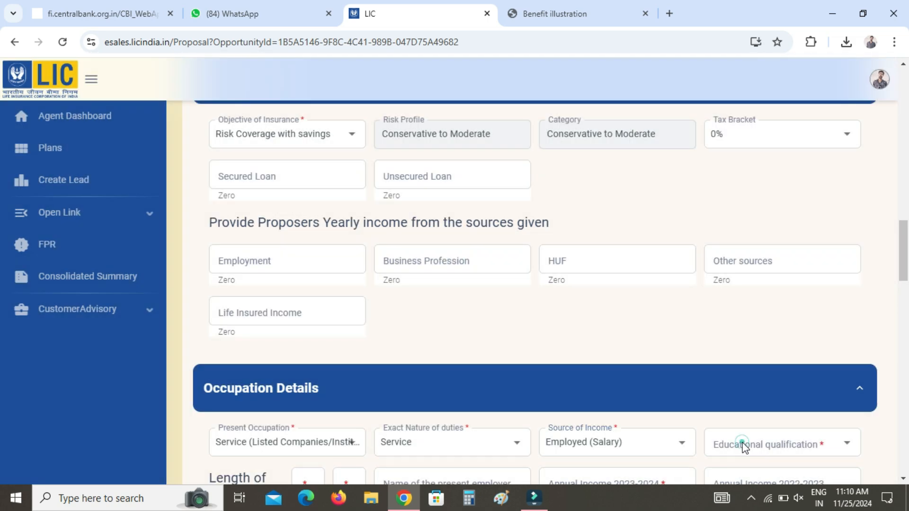
- Set the educational qualification to SSC/10th and the length of service to 07 years and 5 months
left_click(744, 444)
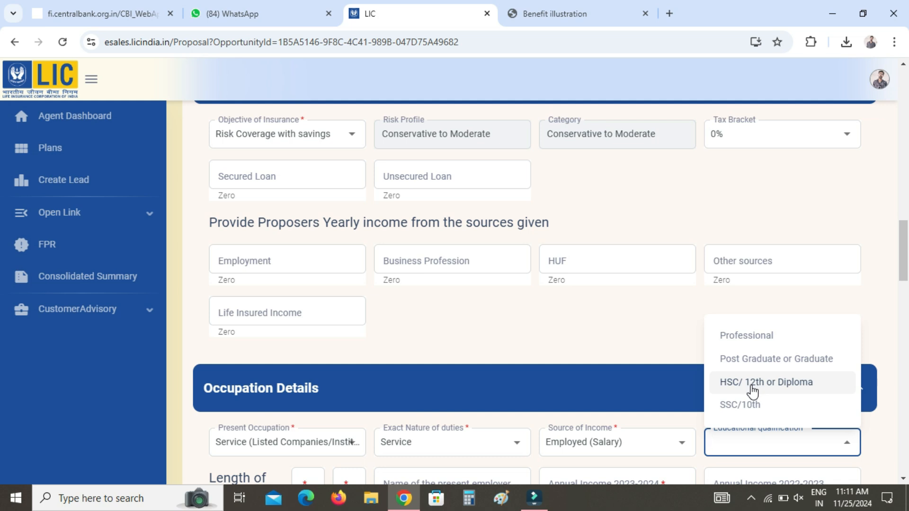
left_click(750, 406)
scroll(701, 374, "down", 3)
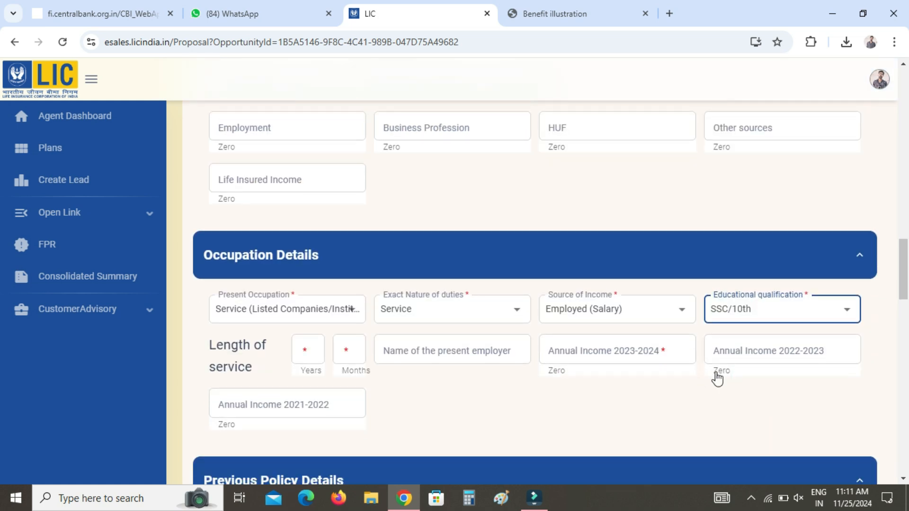
left_click(306, 350)
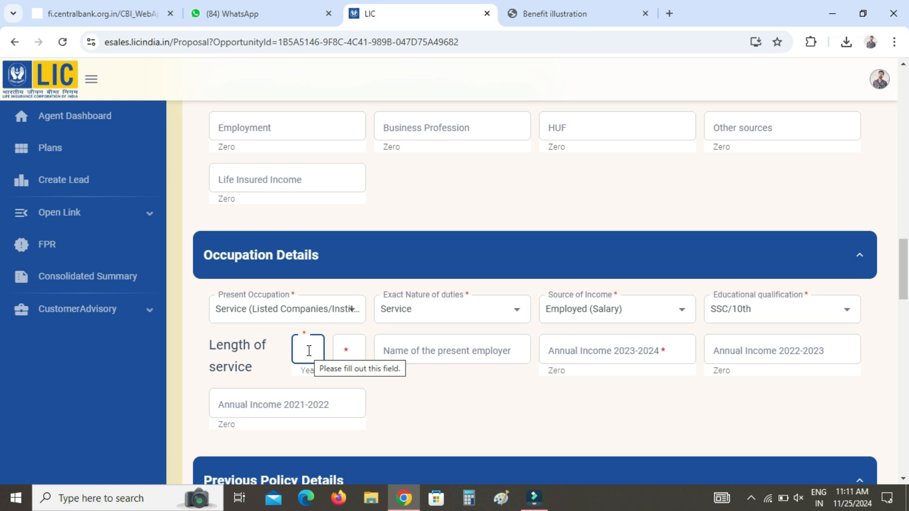
type("07")
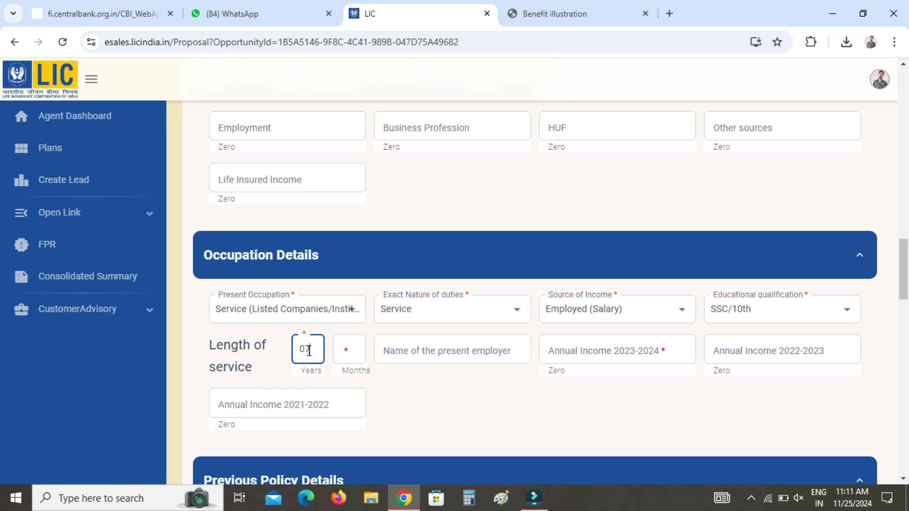
left_click(342, 351)
type("5")
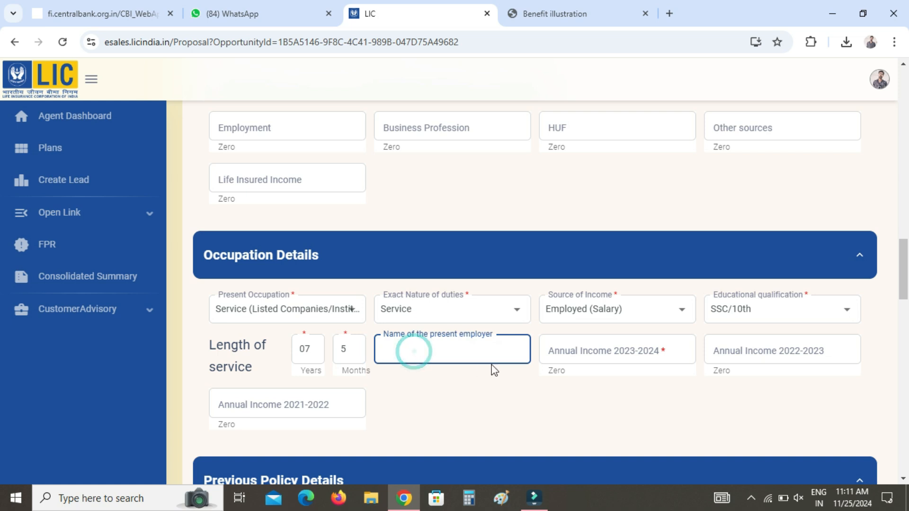
- Leave the present employer's name blank and set the annual income for 2023-2024 to ₹150000
left_click(599, 346)
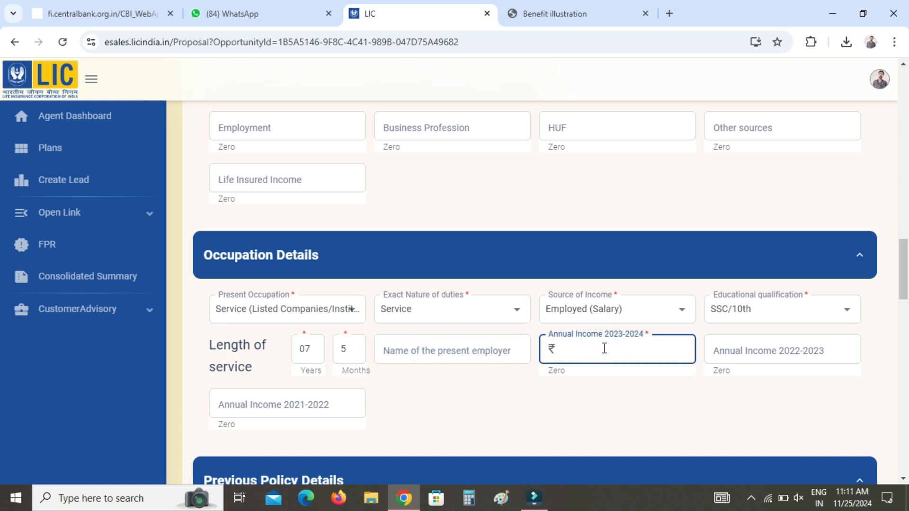
type("150000")
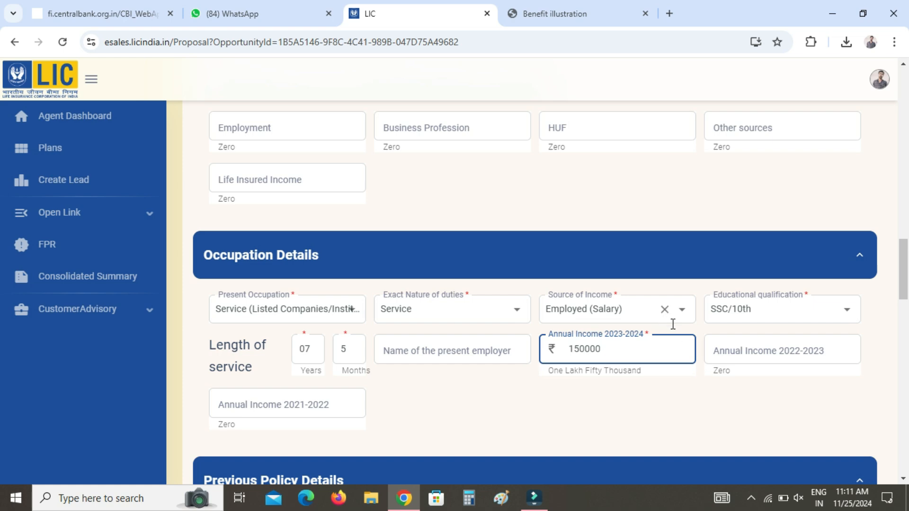
- Declare that there are no existing or lapsed policies with LIC or with other insurers in Previous Policy Details
scroll(550, 349, "down", 2)
scroll(402, 348, "down", 2)
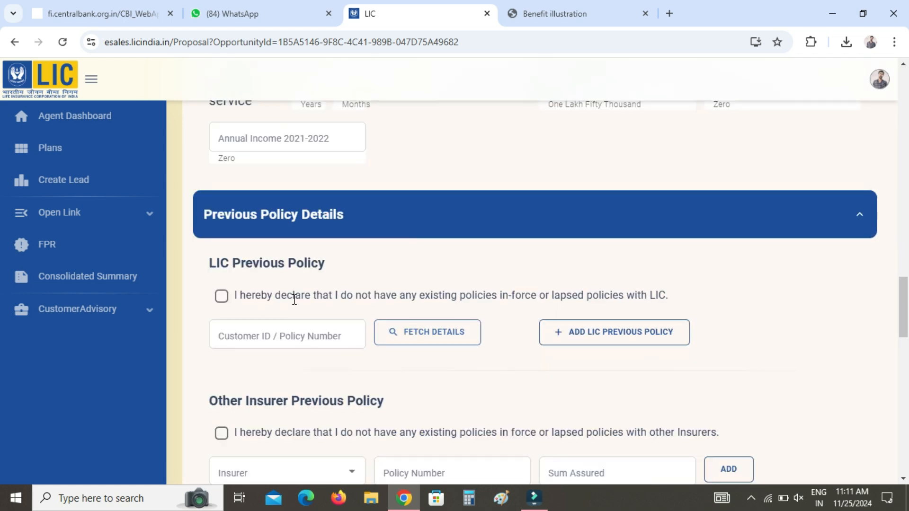
left_click(221, 297)
scroll(226, 296, "down", 3)
left_click(221, 261)
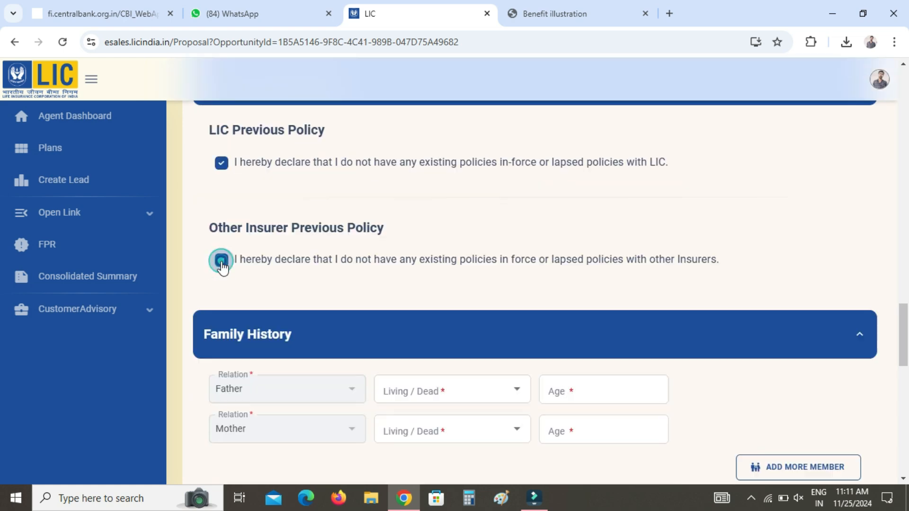
- Add five more family member rows below Father and Mother in the Family History section
scroll(232, 283, "down", 3)
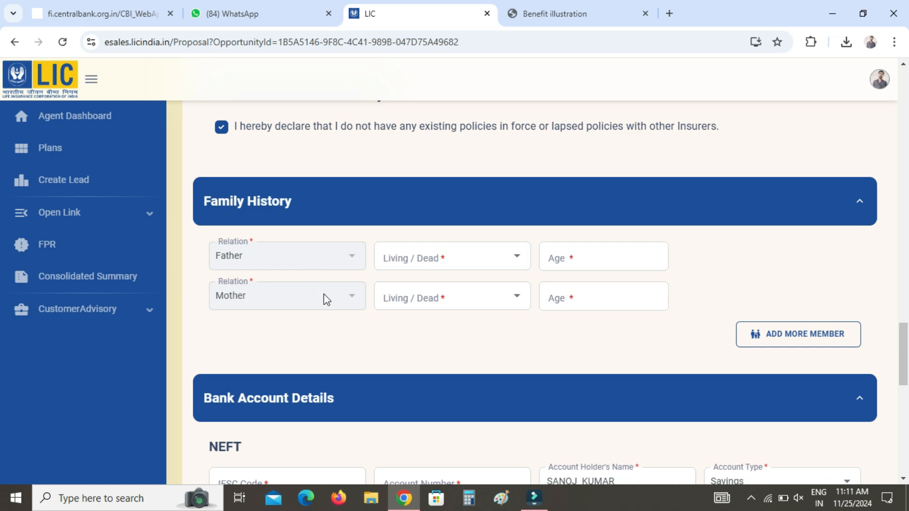
left_click(791, 335)
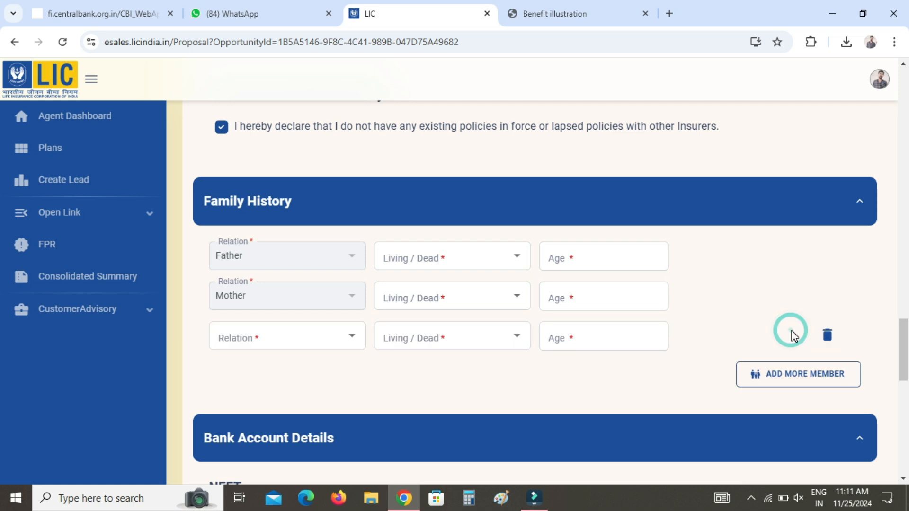
left_click(801, 376)
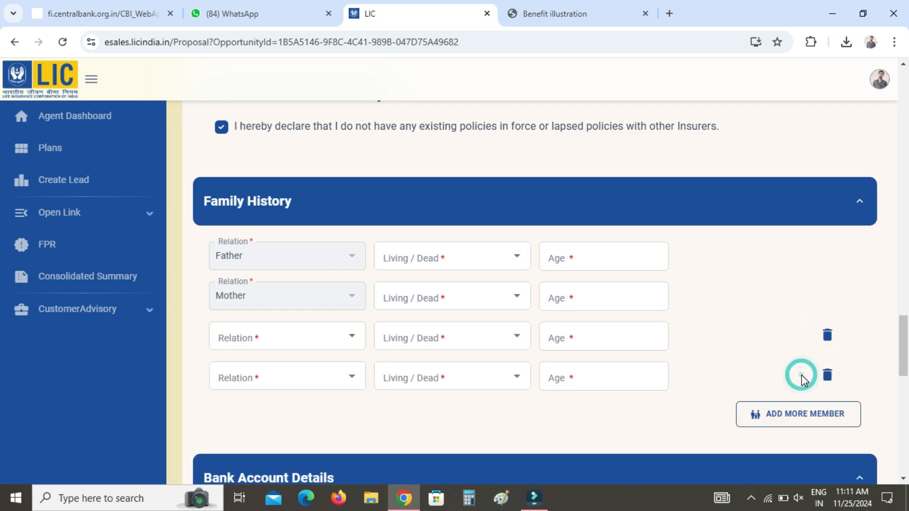
left_click(804, 414)
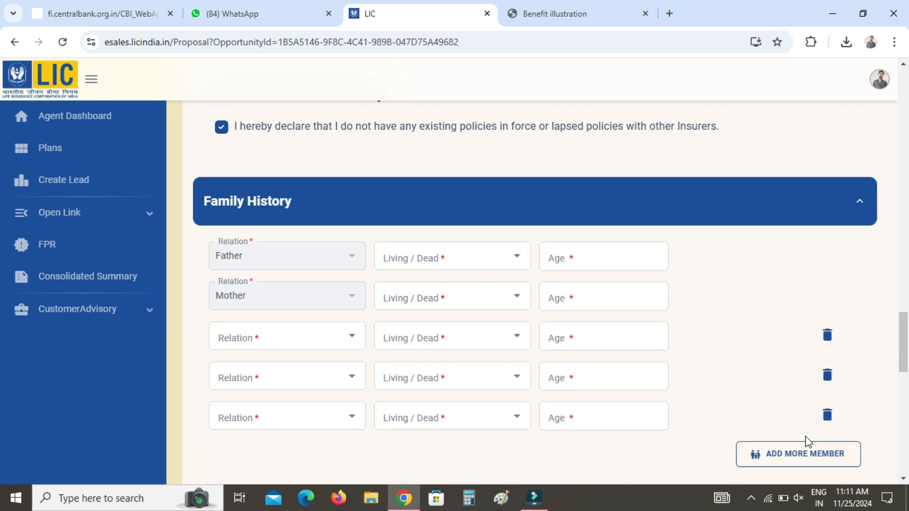
left_click(804, 455)
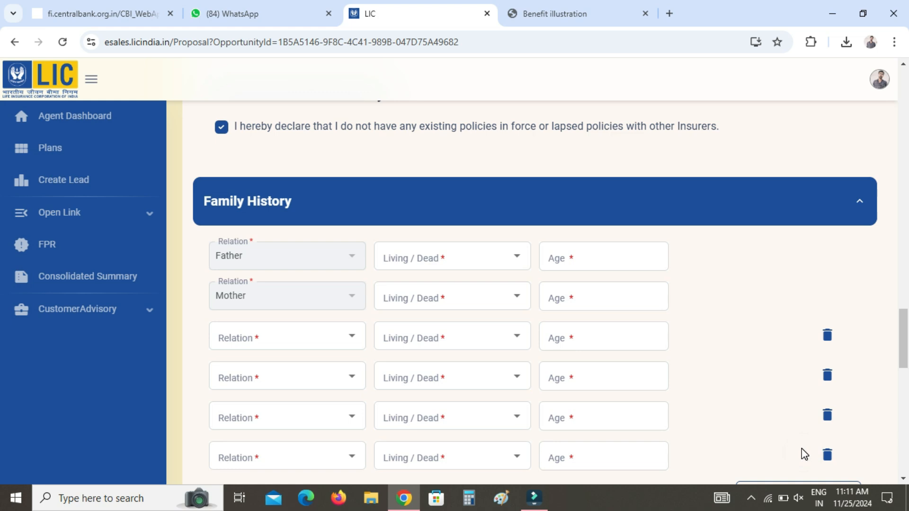
scroll(803, 447, "down", 3)
left_click(791, 368)
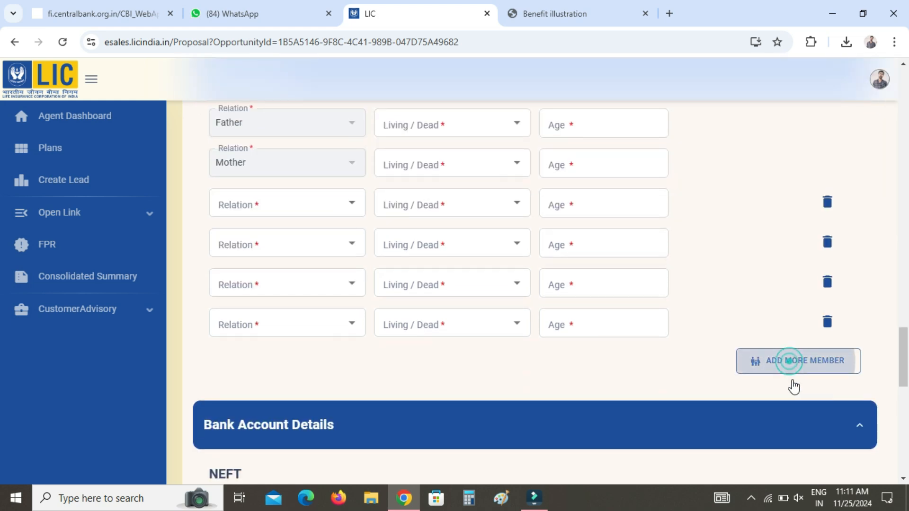
- Add another family member row in Family History and set the father's status to Living
left_click(792, 410)
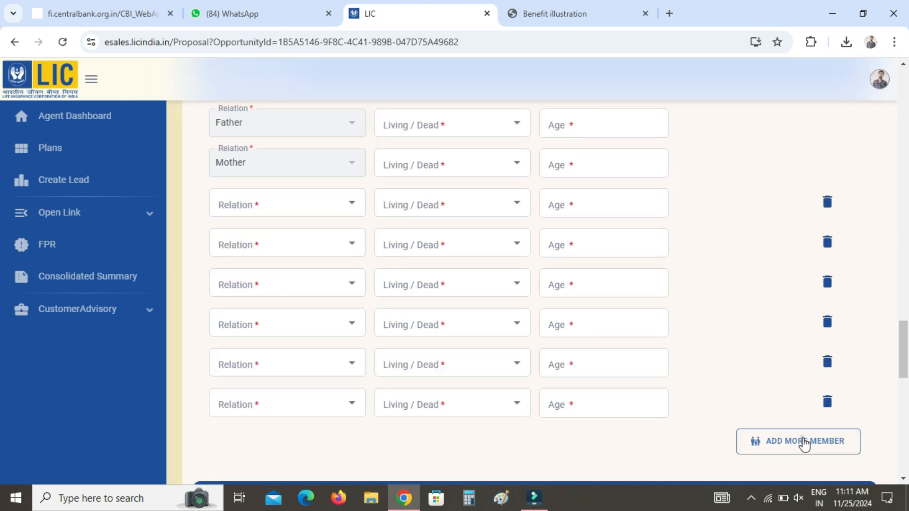
scroll(492, 317, "up", 5)
scroll(484, 336, "down", 3)
left_click(426, 259)
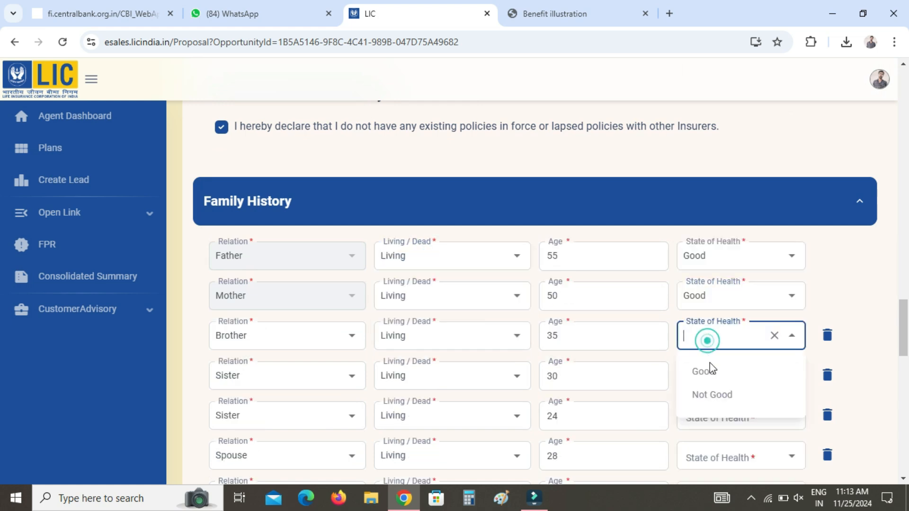
- Set the state of health to Good for both sisters and the spouse in Family History
left_click(711, 365)
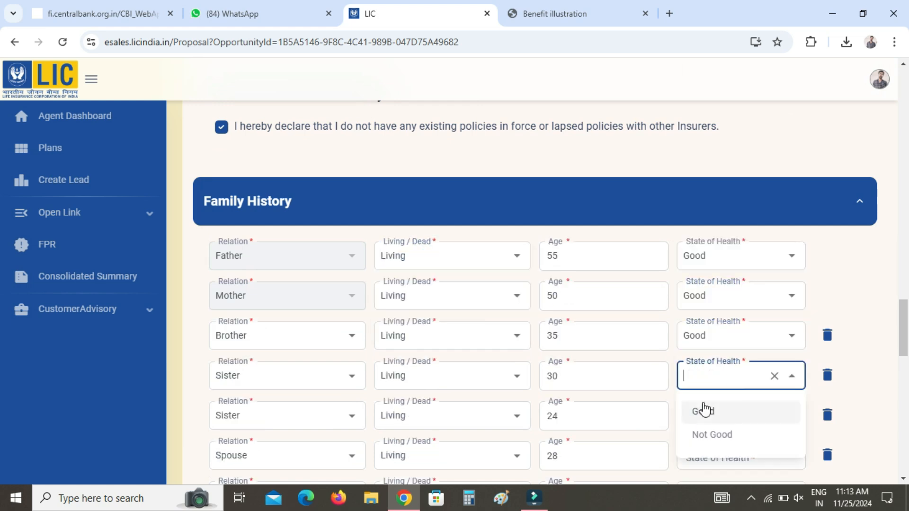
left_click(700, 408)
left_click(705, 414)
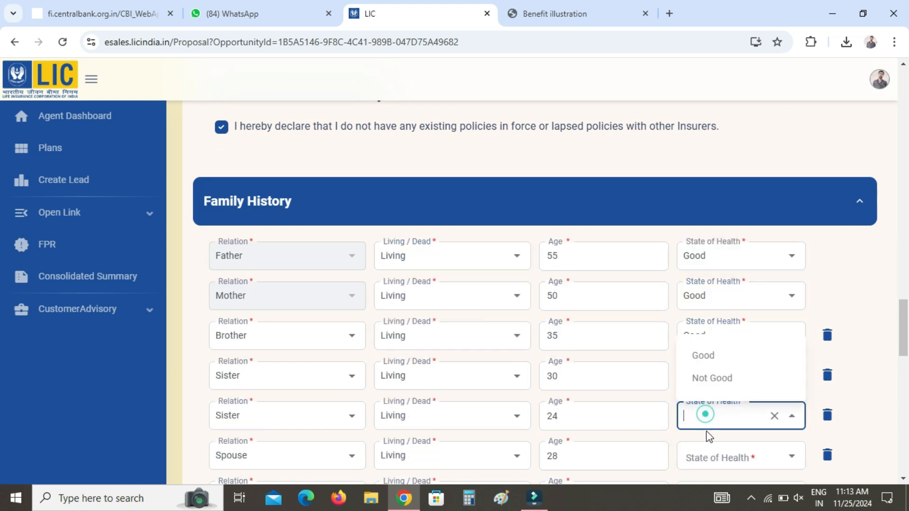
left_click(702, 358)
scroll(701, 351, "down", 3)
left_click(704, 332)
left_click(703, 359)
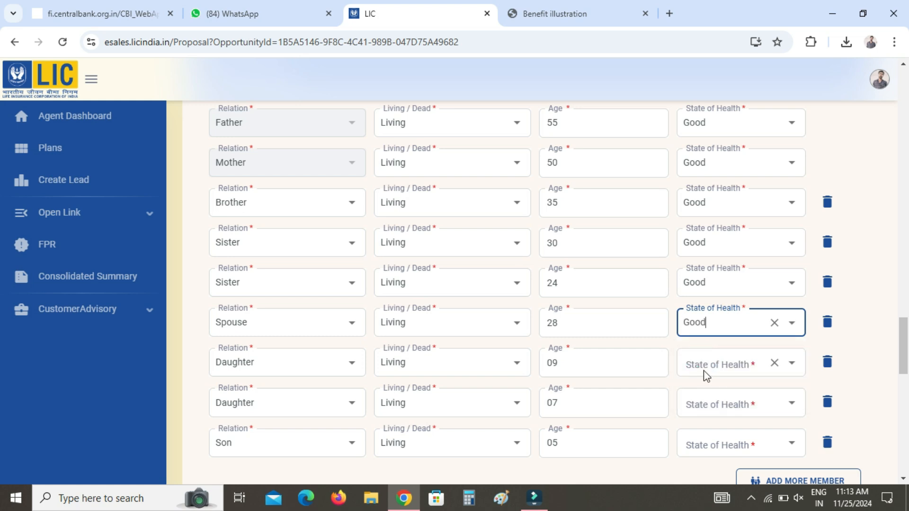
- Set the state of health to Good for both daughters and the son in Family History
left_click(704, 369)
left_click(704, 393)
scroll(704, 392, "down", 3)
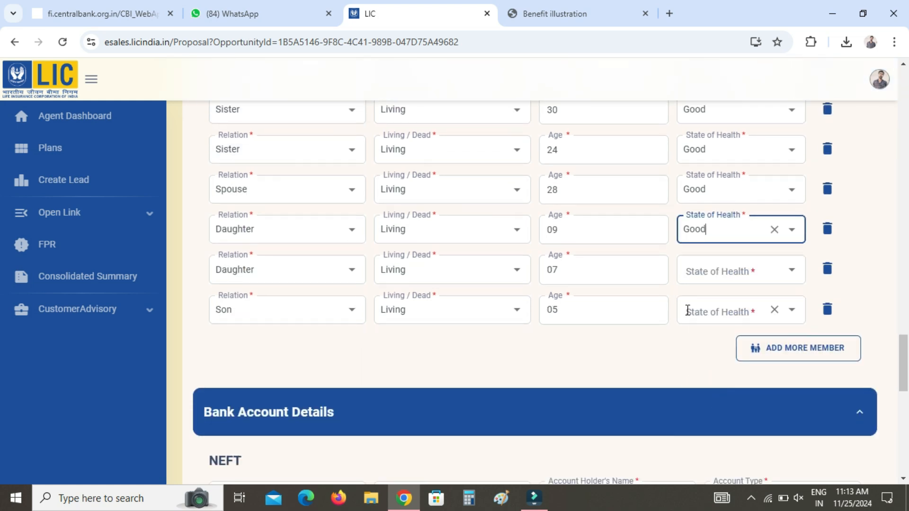
left_click(695, 280)
left_click(710, 309)
left_click(707, 313)
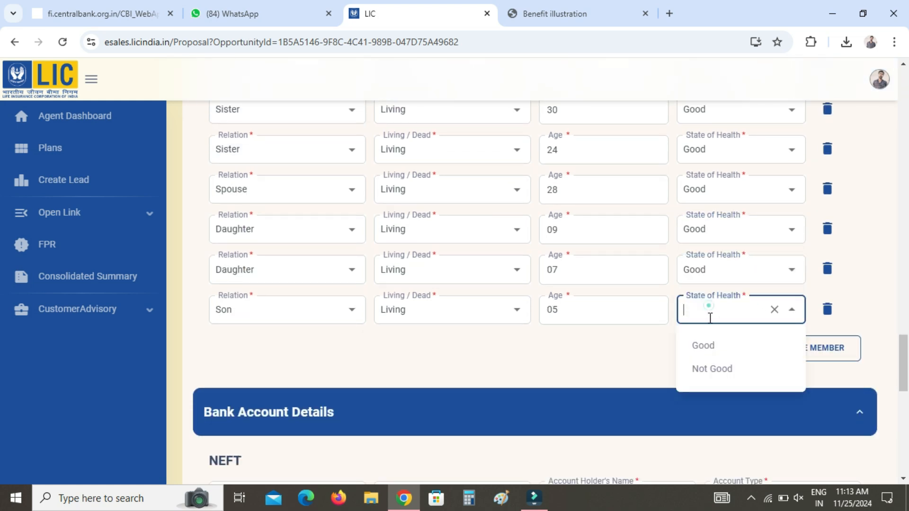
left_click(711, 345)
- Enter IFSC code SBIN0003684 and the proposer's bank account number in the NEFT details
scroll(710, 344, "down", 3)
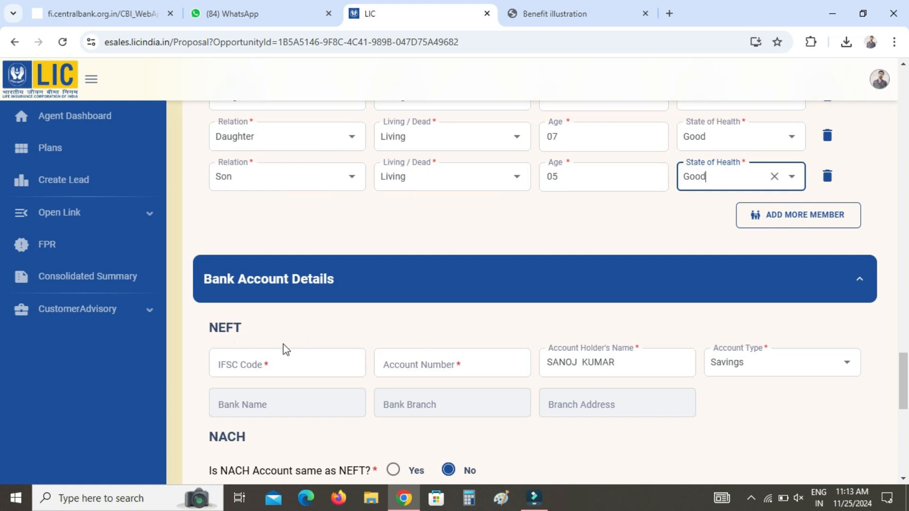
left_click(284, 356)
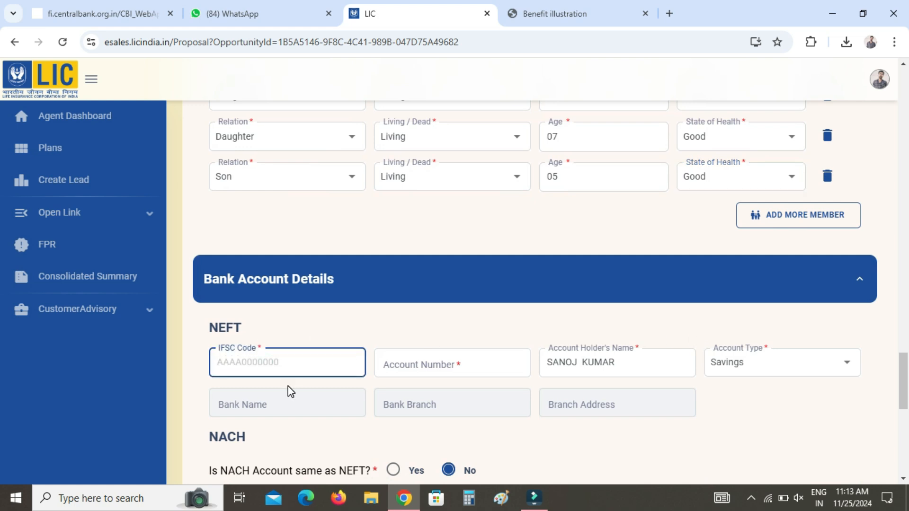
type("SBI")
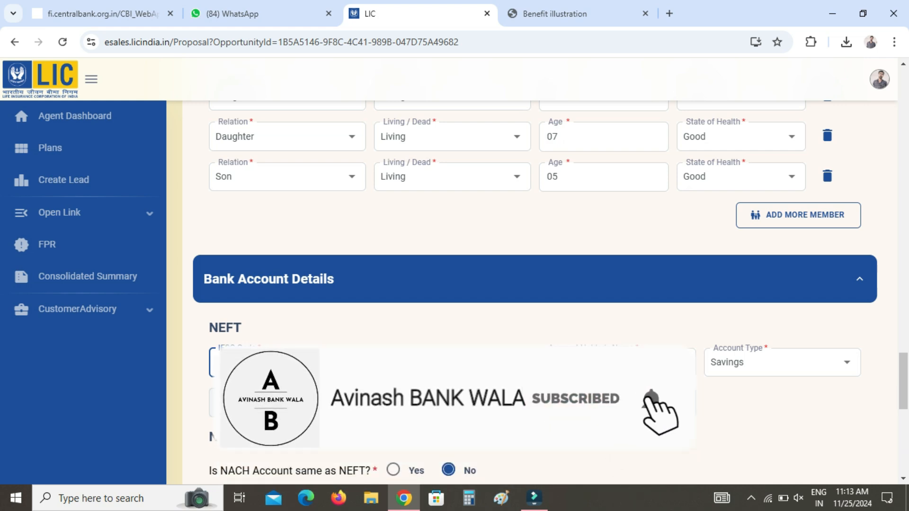
type("BIN0003684")
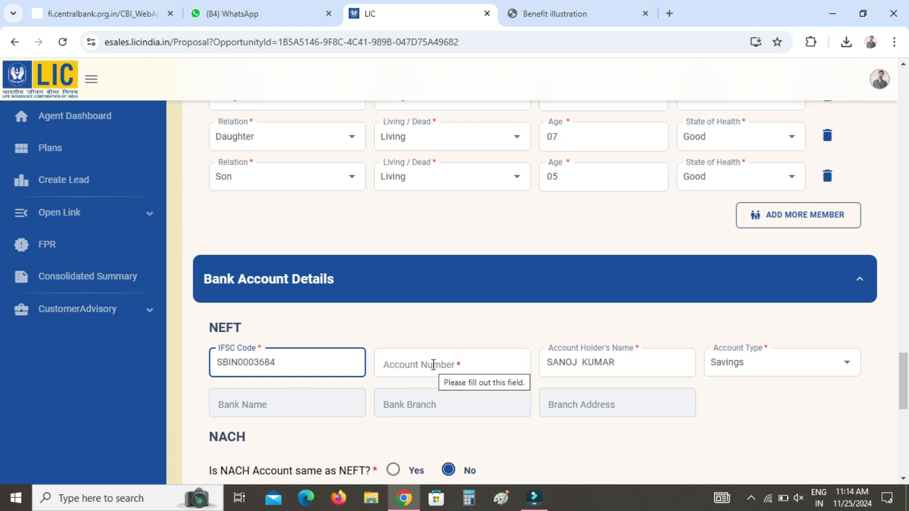
left_click(433, 364)
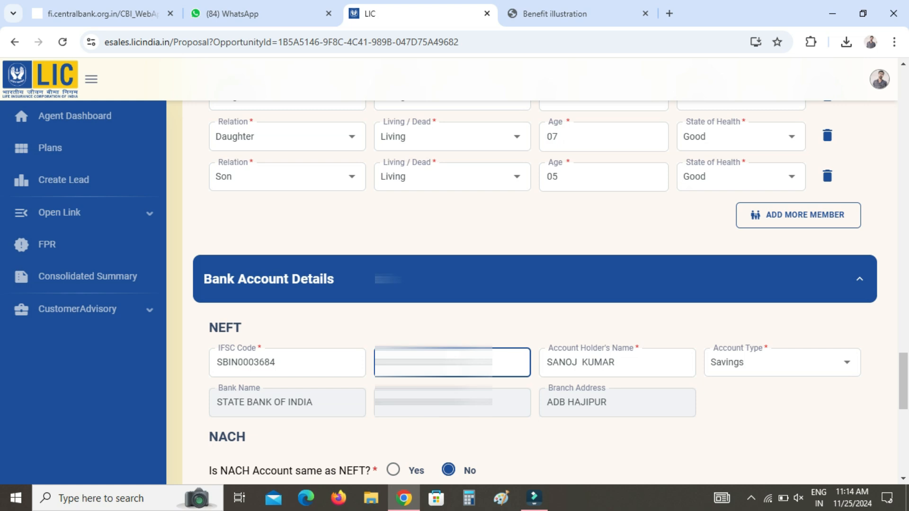
- Choose Savings as the NEFT account type and mark the NACH account as the same as the NEFT account
scroll(709, 359, "down", 3)
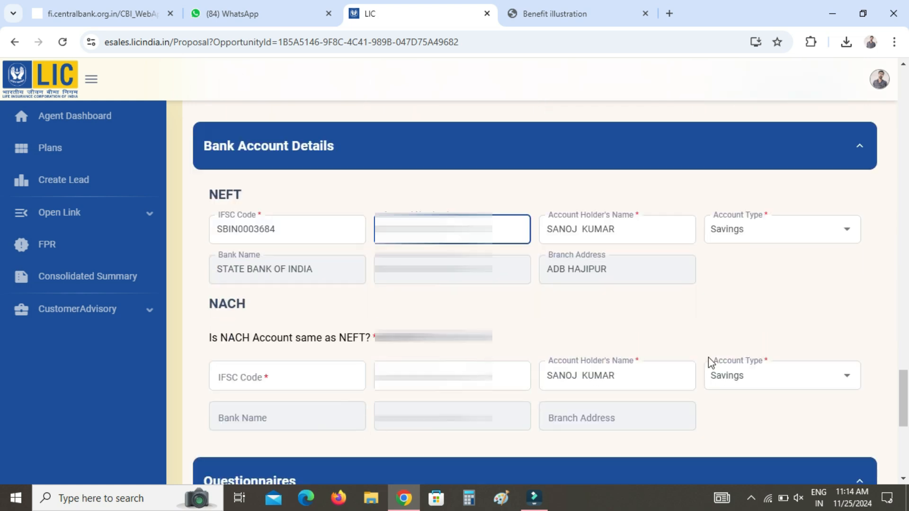
left_click(765, 228)
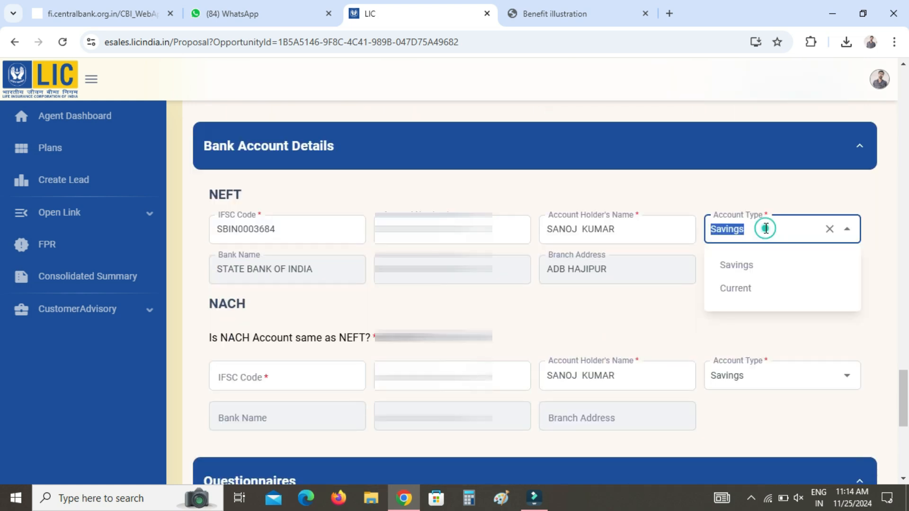
left_click(753, 264)
scroll(535, 294, "down", 3)
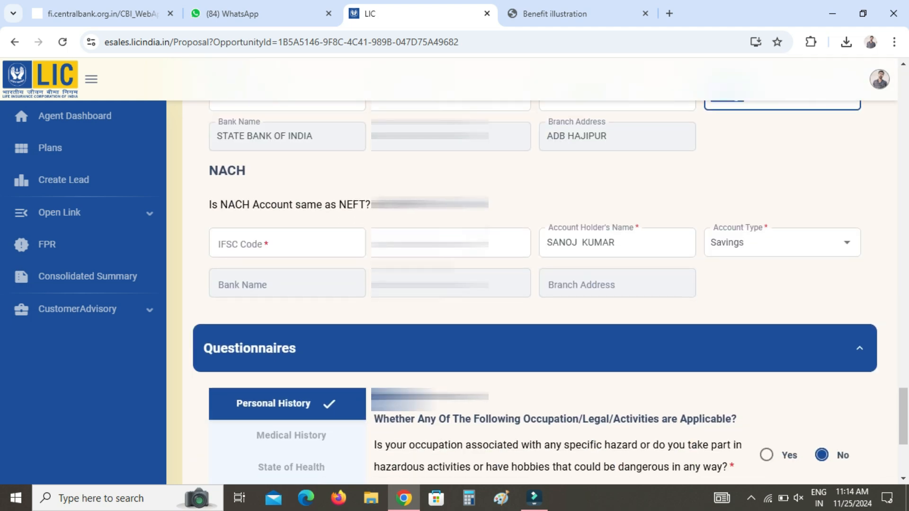
left_click(391, 204)
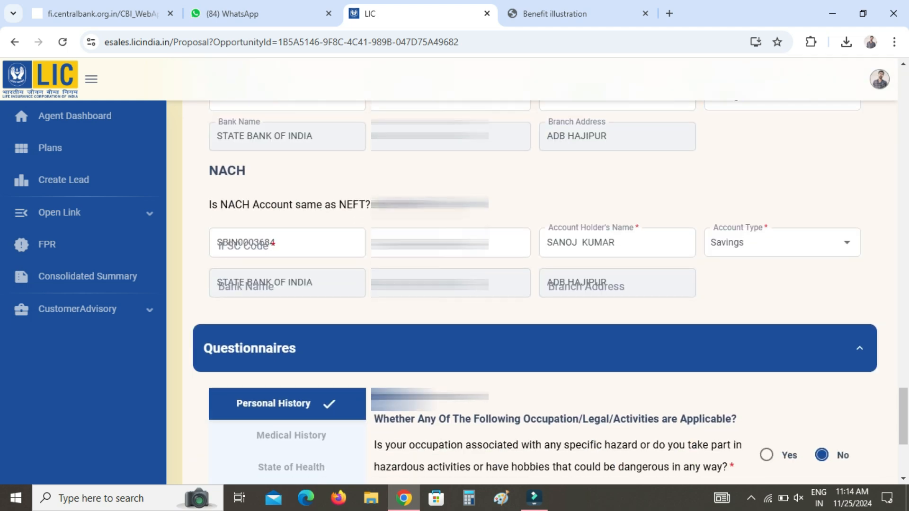
- Keep the No answers in the Personal History and Medical History questionnaires and open State of Health
scroll(294, 361, "down", 3)
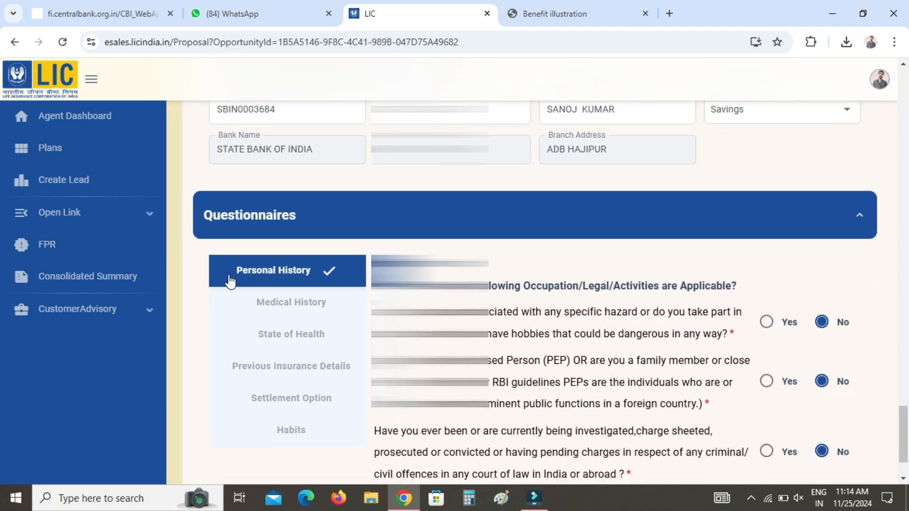
left_click(263, 307)
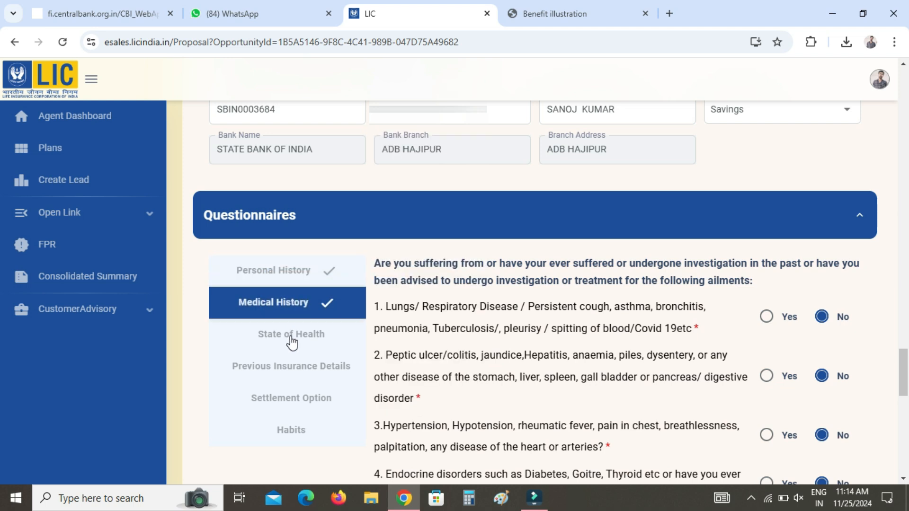
left_click(291, 336)
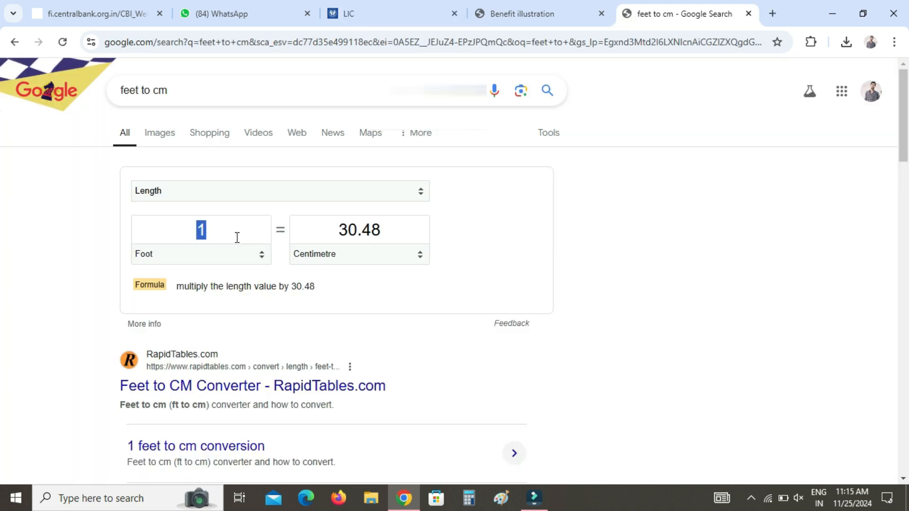
- Convert a height of 5.4 feet to centimetres in the Google unit converter
type("5.5")
key("BackSpace")
type("4")
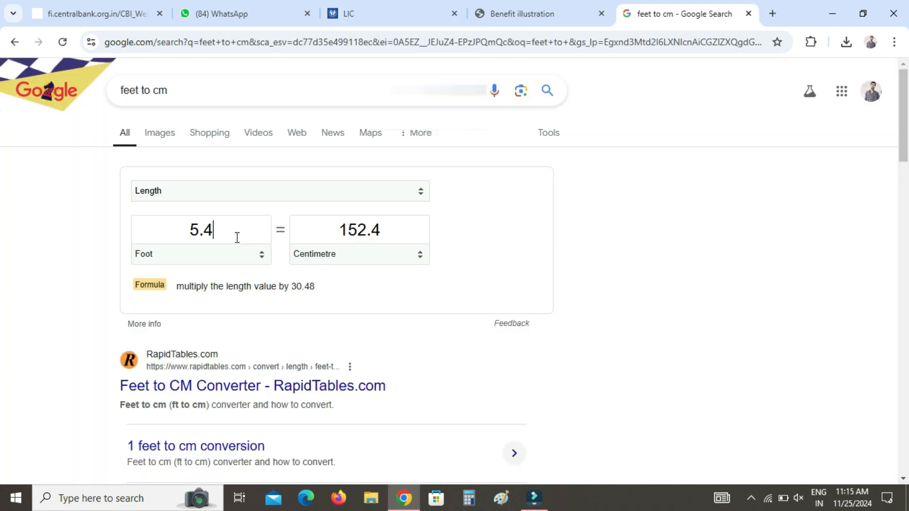
- Return to the LIC proposal and set height to 164 cm, weight to 86 kg and usual state of health to Good
left_click(413, 15)
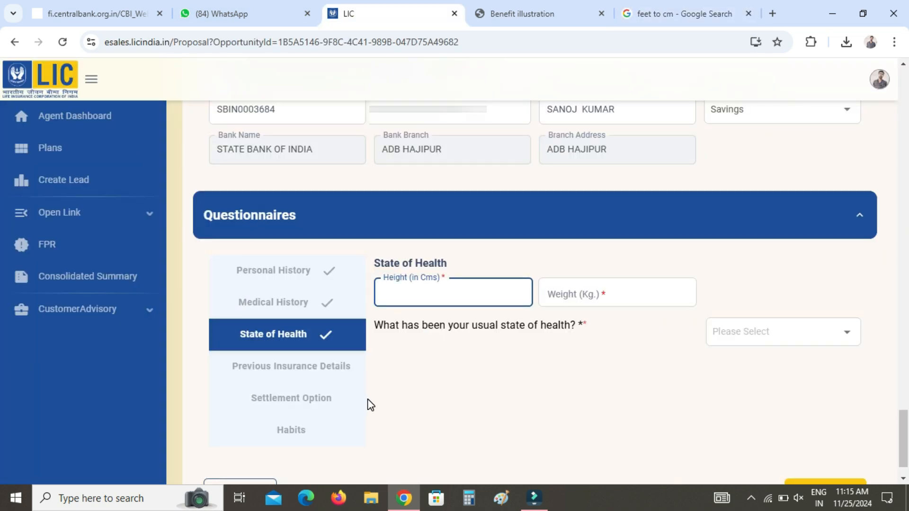
left_click(566, 300)
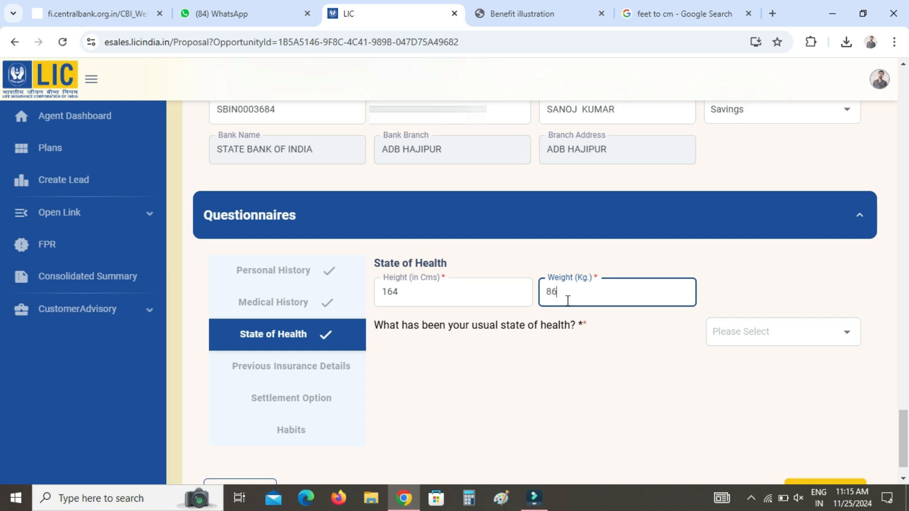
left_click(765, 336)
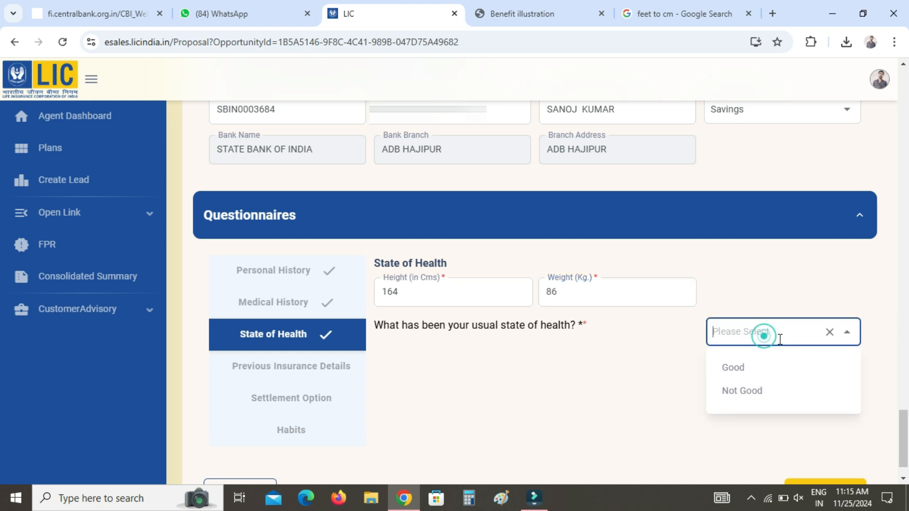
left_click(733, 368)
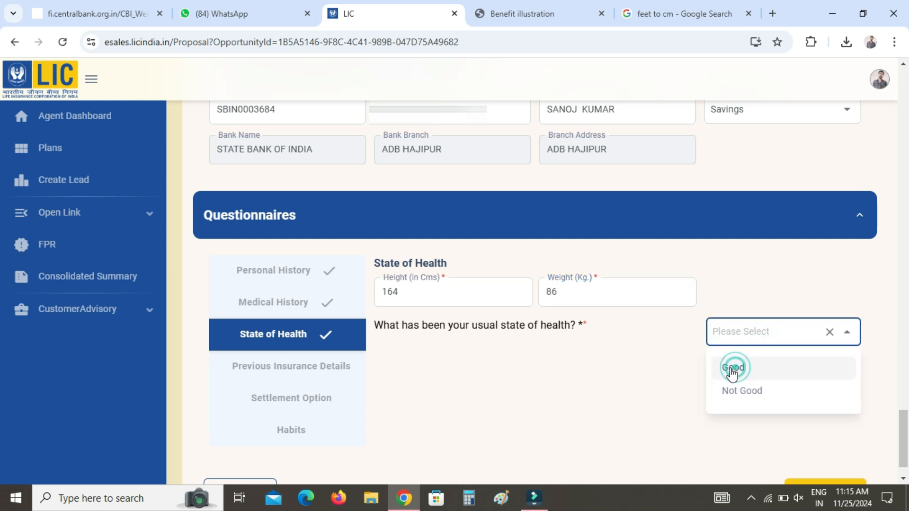
- Go through the Previous Insurance Details, Settlement Option and Habits questionnaires, keeping the No answers for insurance and habits, and proceed with the proposal
left_click(281, 374)
left_click(303, 402)
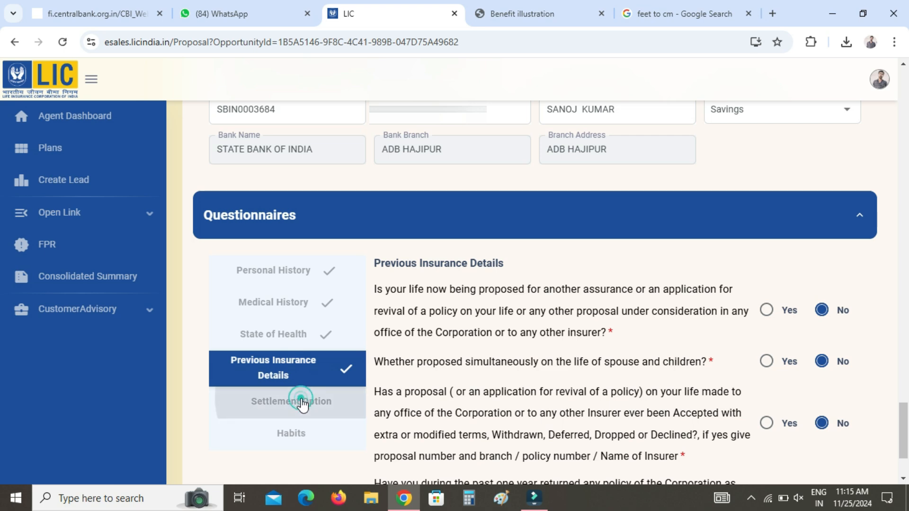
left_click(308, 393)
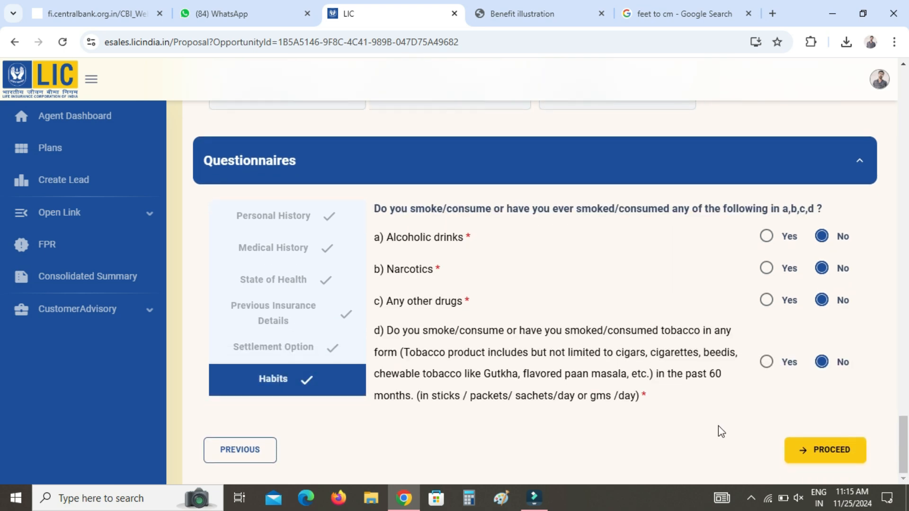
left_click(826, 451)
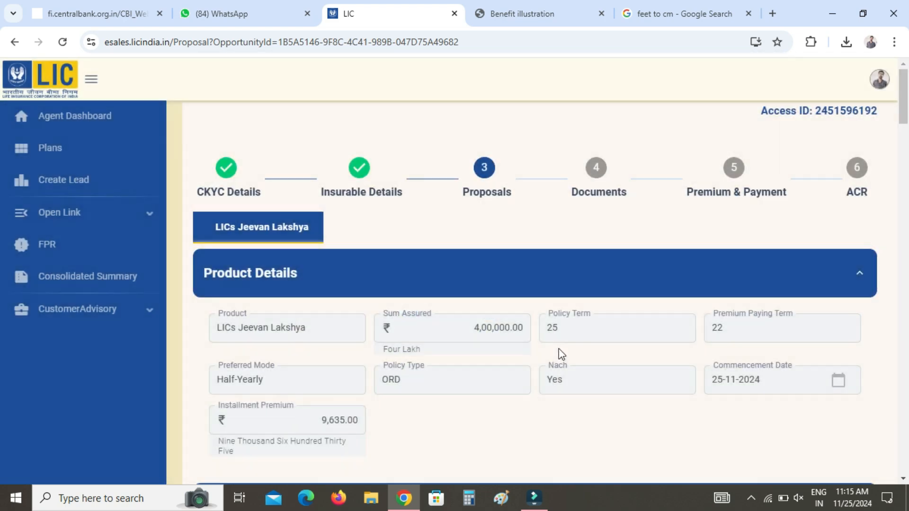
- Start a new nominee entry with the nominee's full name, age 28 and relation Wife, keeping the 100 percent share
scroll(626, 341, "down", 20)
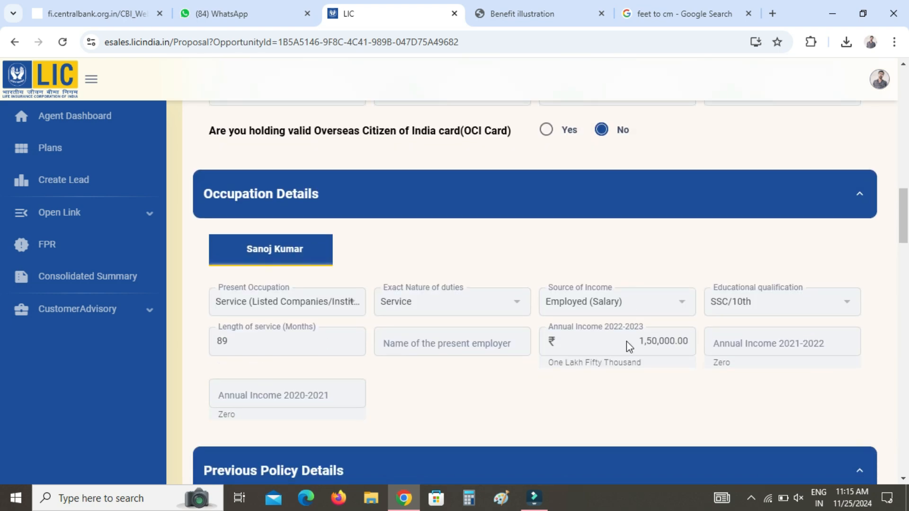
scroll(627, 348, "down", 15)
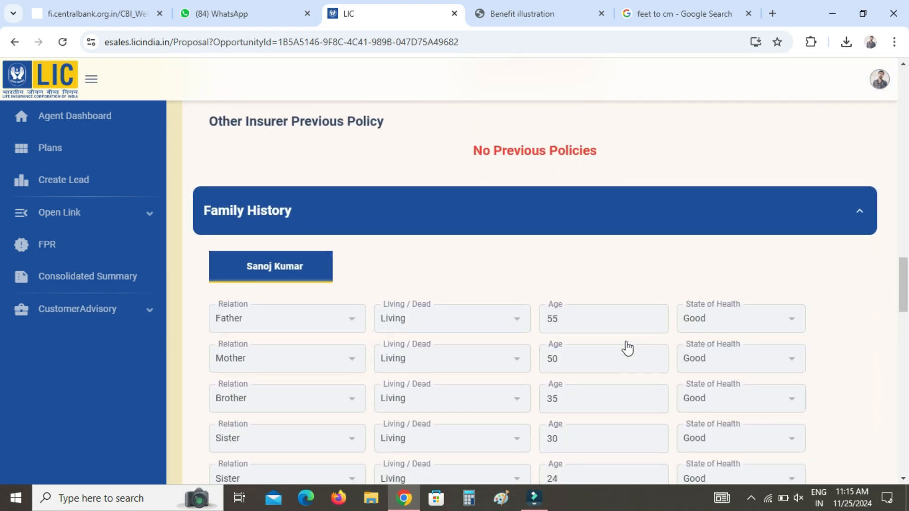
scroll(627, 348, "down", 10)
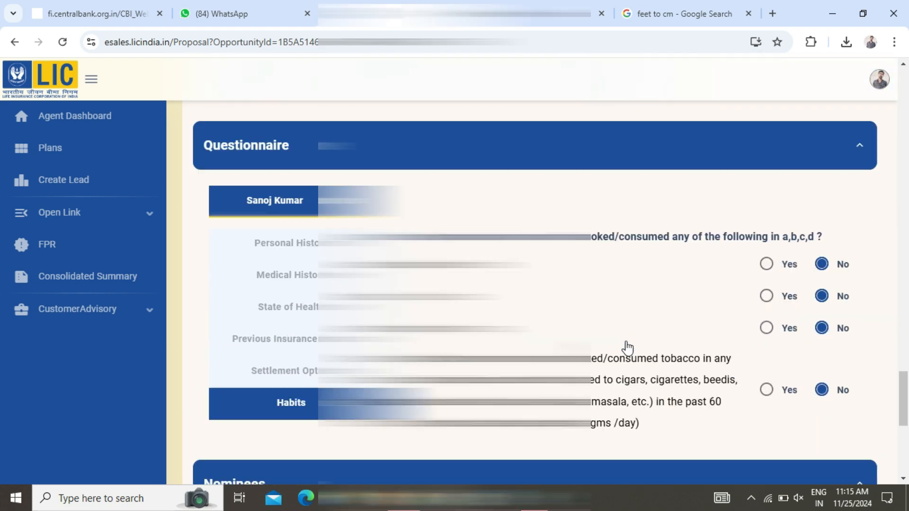
left_click(799, 173)
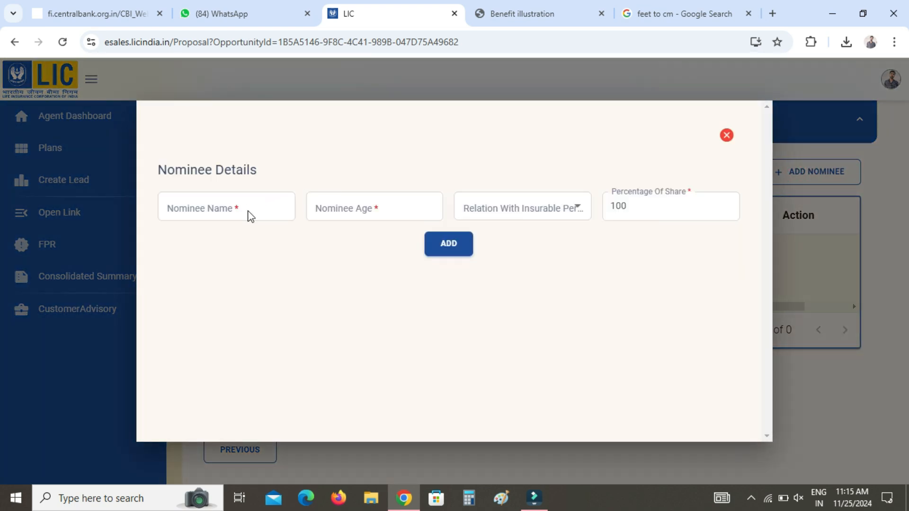
left_click(249, 214)
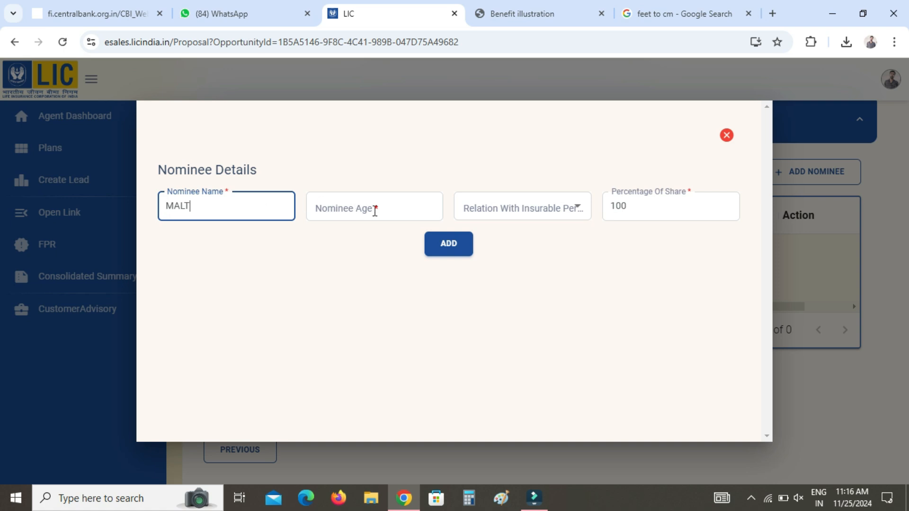
key("Return")
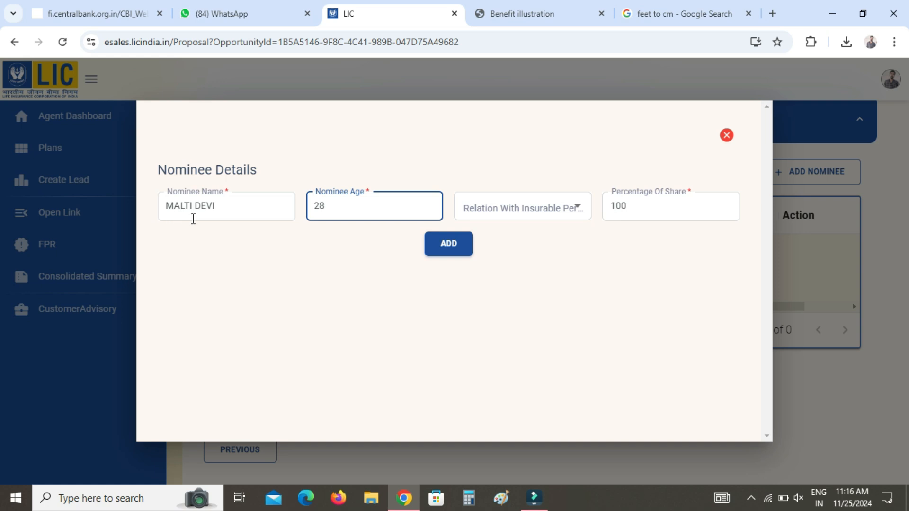
left_click(479, 204)
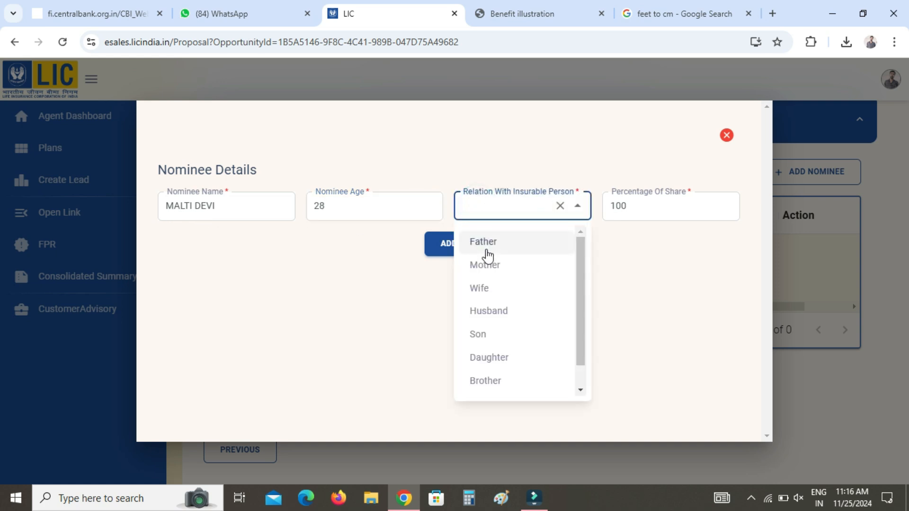
left_click(486, 288)
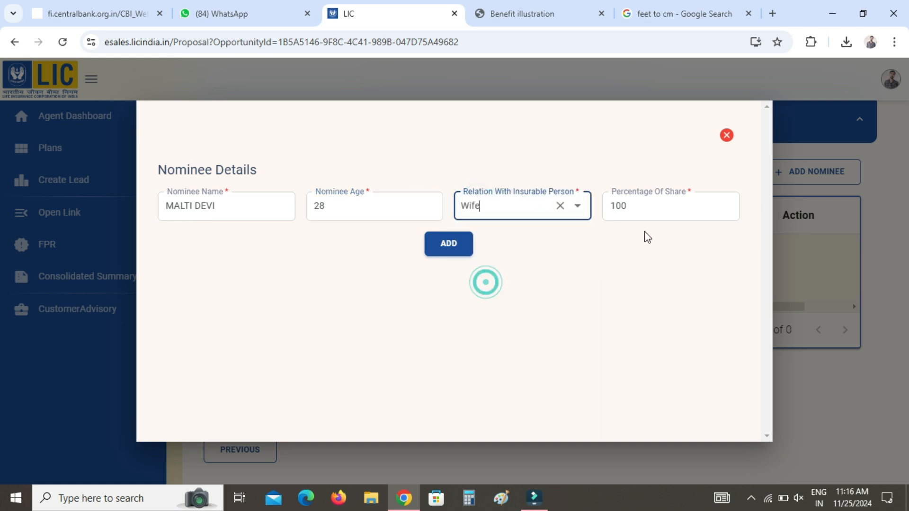
- Add the nominee with the 100 percent share and save the proposal, proceeding to the Documents stage
left_click(657, 205)
left_click(454, 250)
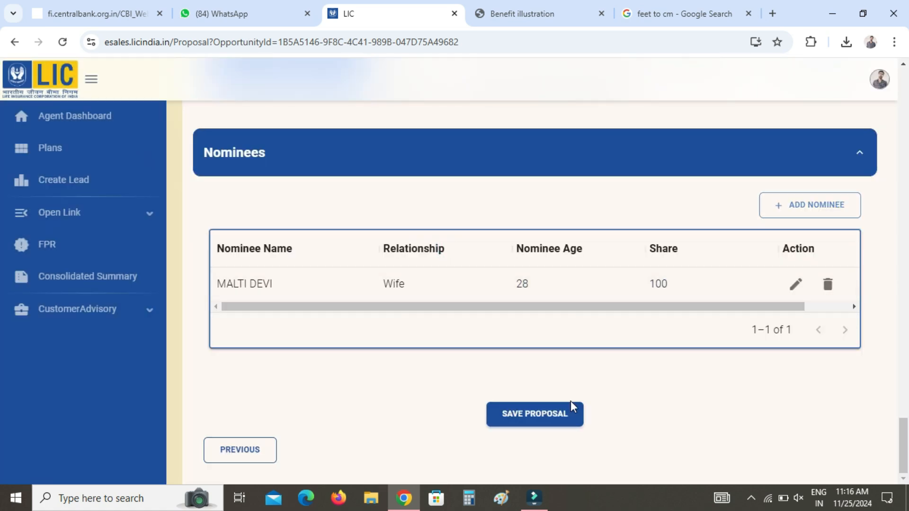
left_click(563, 410)
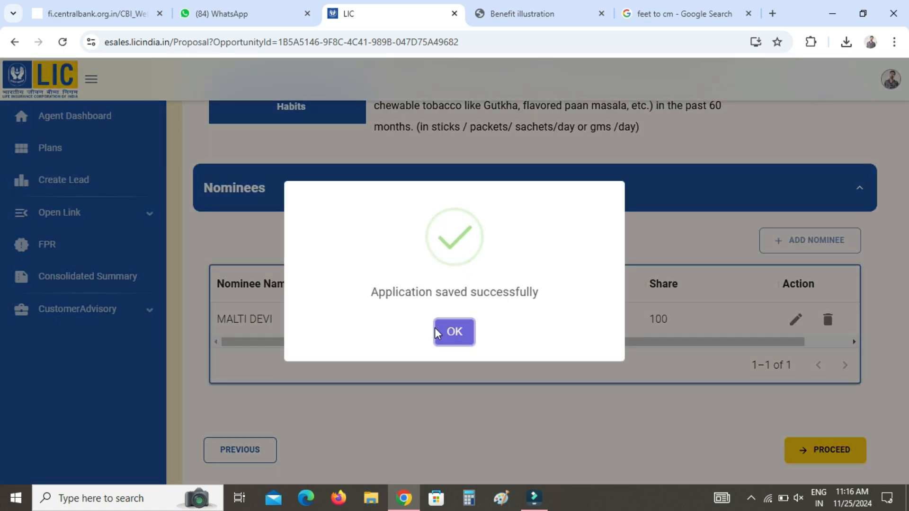
left_click(445, 329)
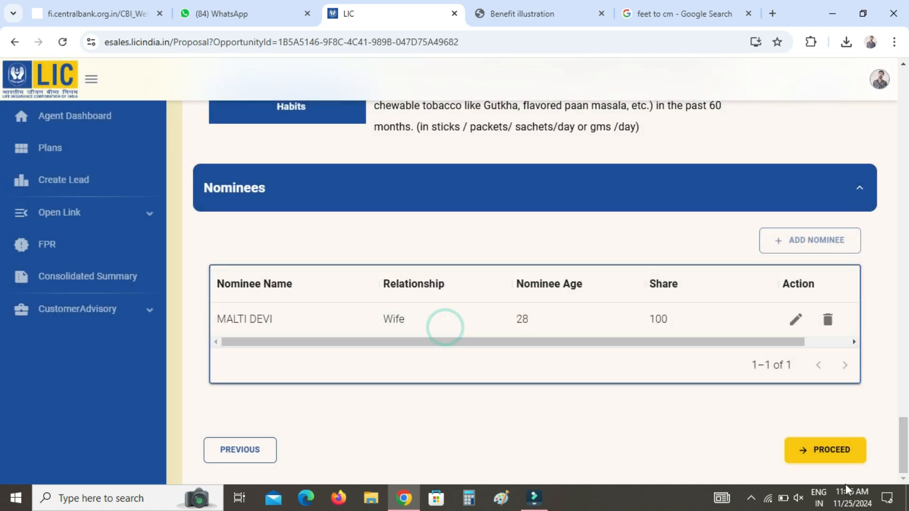
left_click(803, 456)
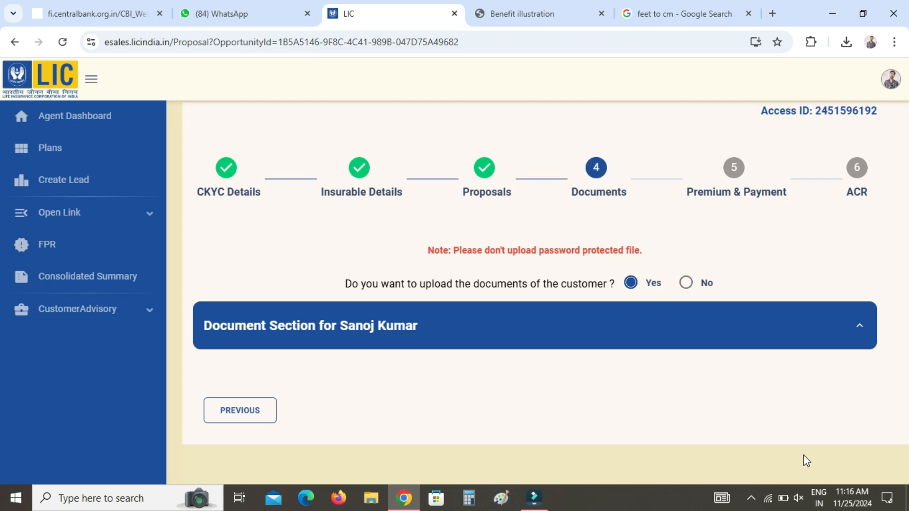
- Search for UIDAI in a new browser tab and open the official Aadhaar website
left_click(771, 14)
type("UIDIA")
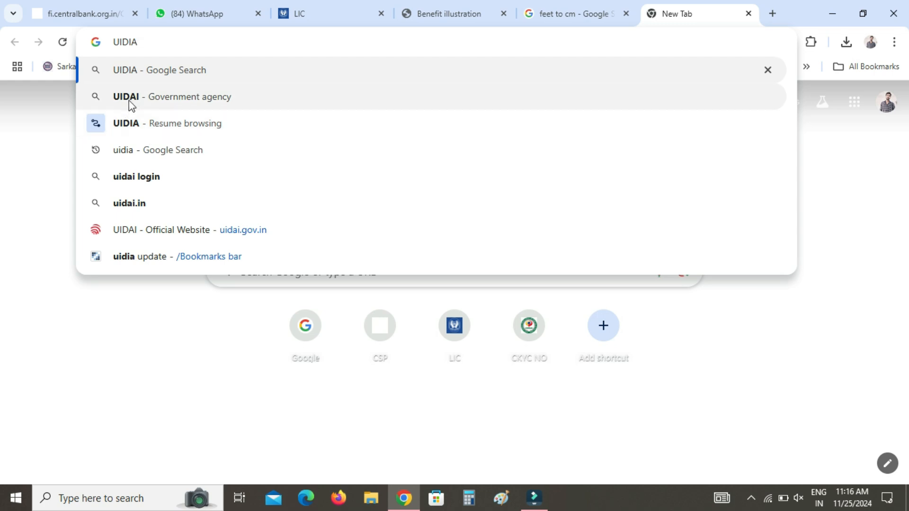
left_click(132, 97)
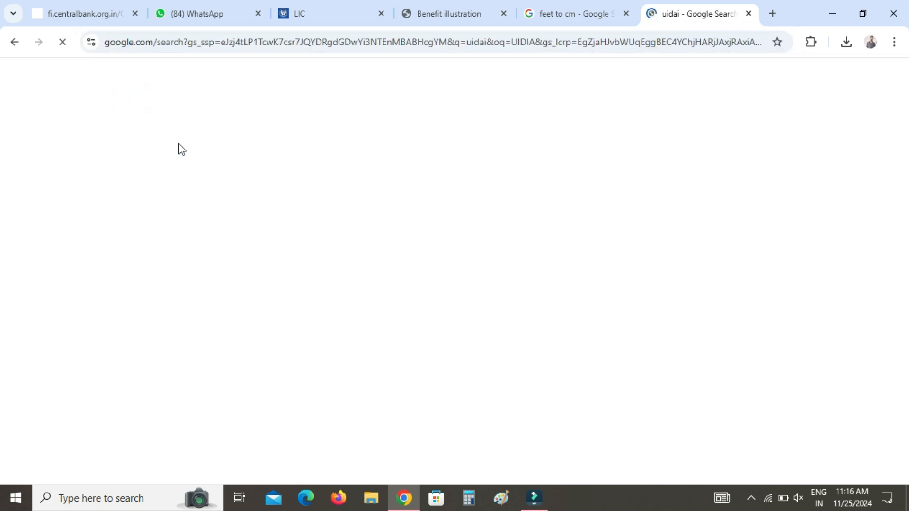
left_click(128, 207)
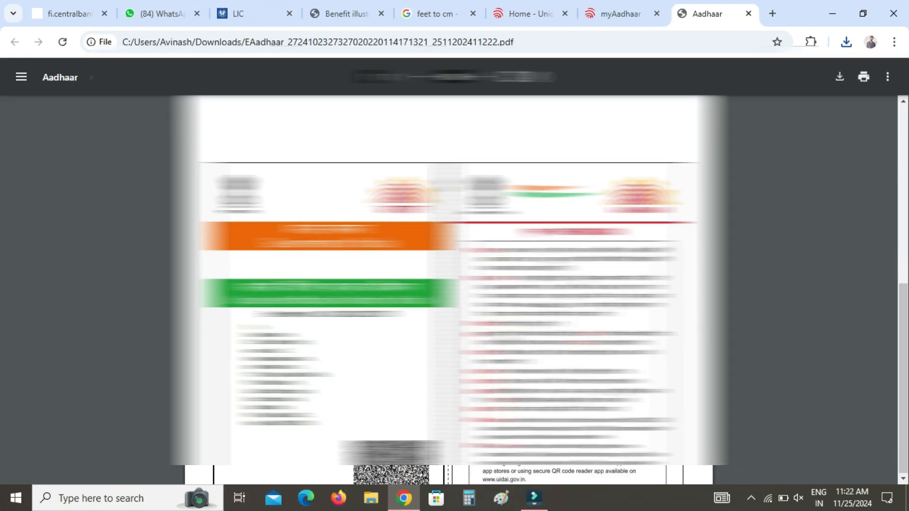
scroll(497, 335, "down", 5)
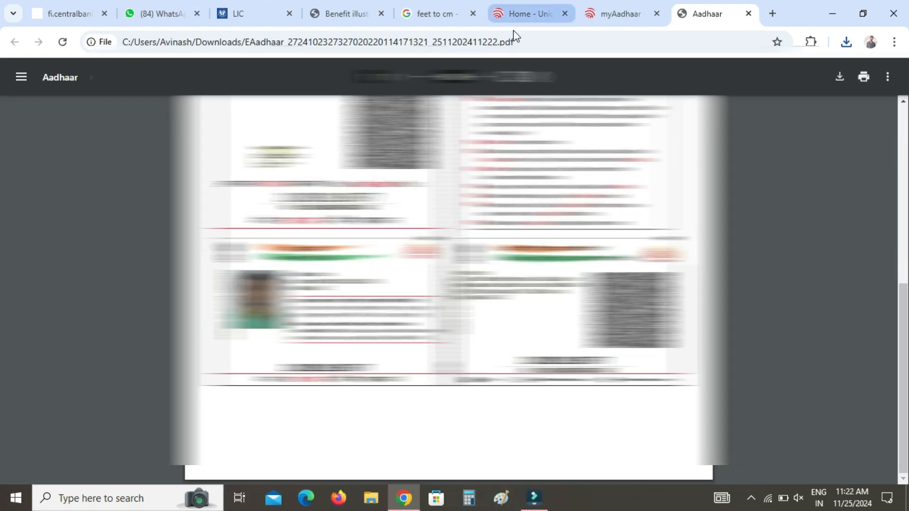
- Capture the front and back of the Aadhaar card from the downloaded e-Aadhaar PDF with the Snipping Tool
left_click(483, 79)
left_click(485, 81)
left_click(485, 80)
scroll(487, 284, "down", 2)
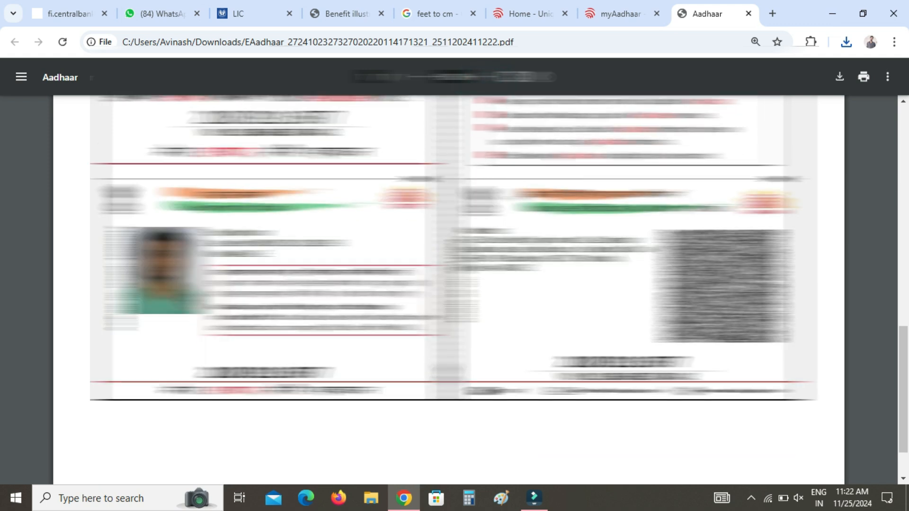
left_click(127, 500)
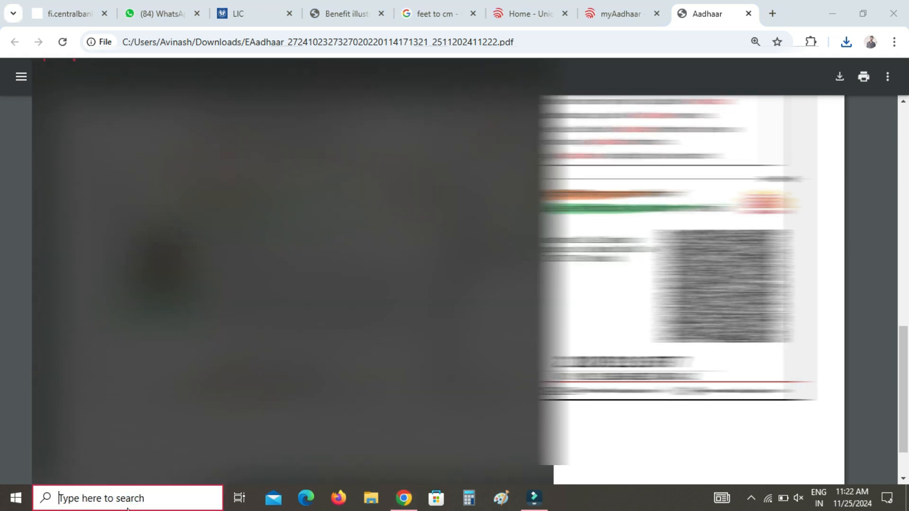
type("SNI")
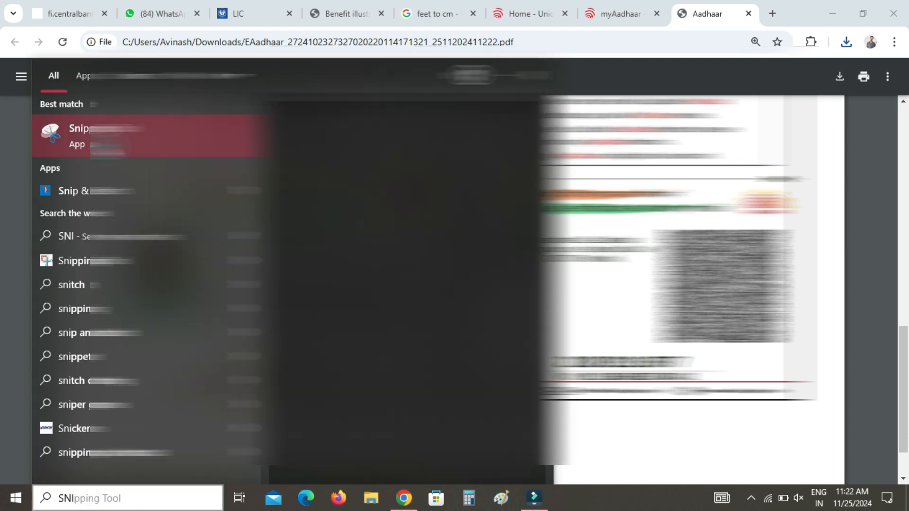
key("Return")
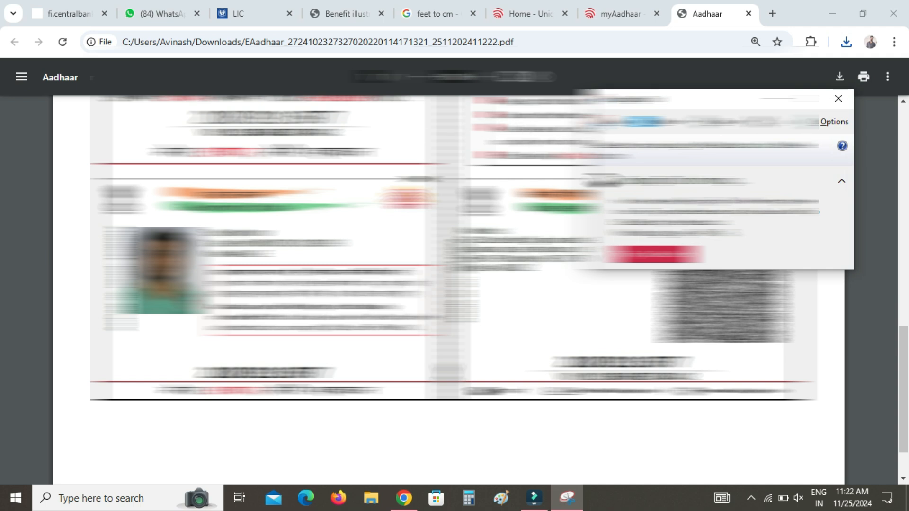
left_click(598, 122)
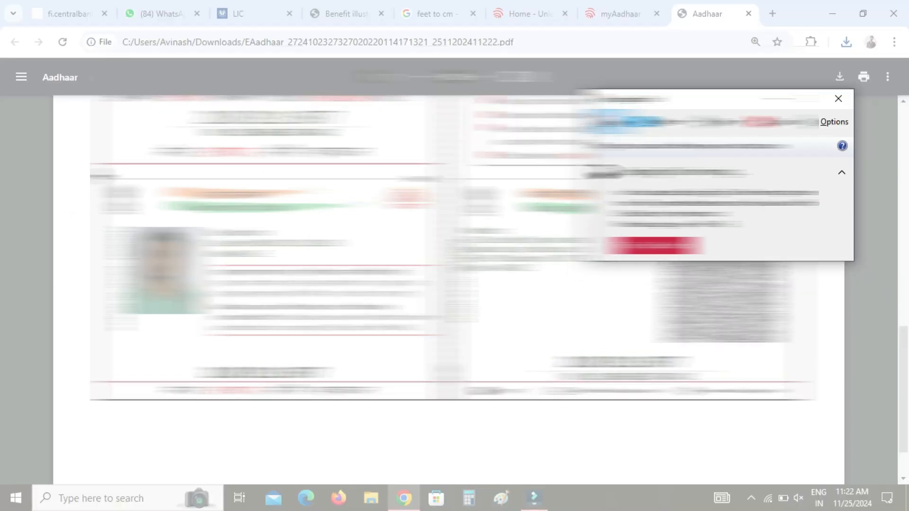
left_click_drag(91, 178, 818, 401)
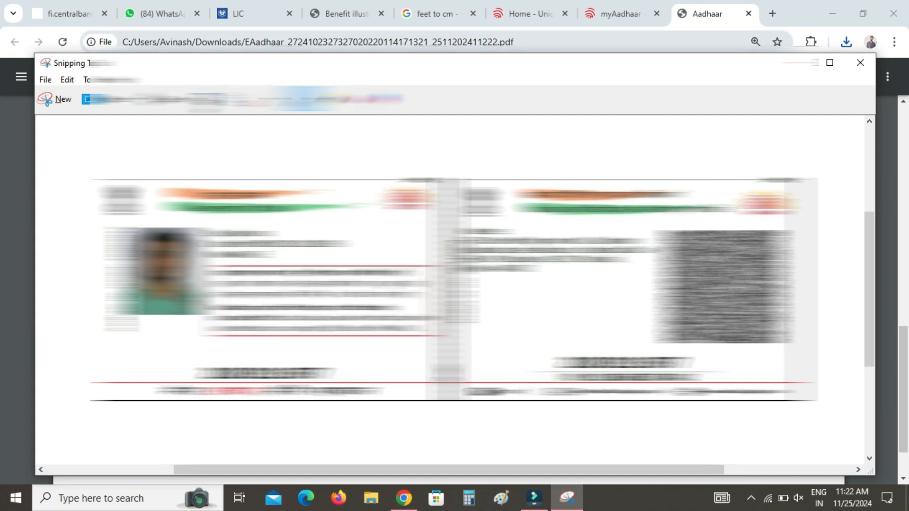
- Save the Aadhaar snip to the Desktop as a JPG image named after the customer and minimize the Snipping Tool
key("ctrl+s")
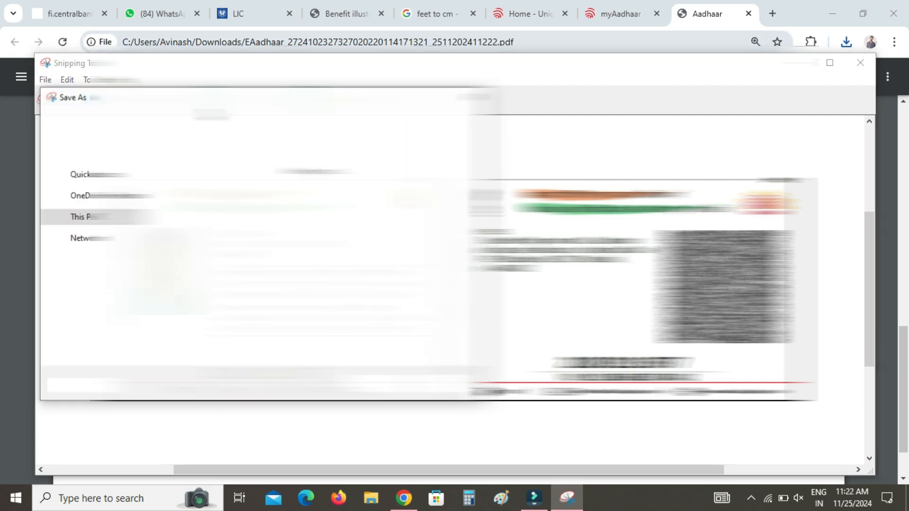
scroll(118, 244, "down", 5)
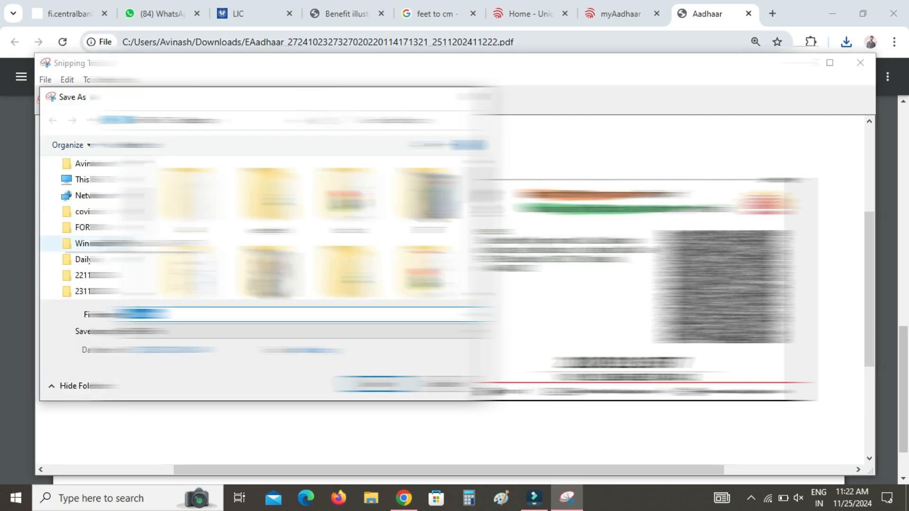
left_click(199, 331)
left_click(198, 332)
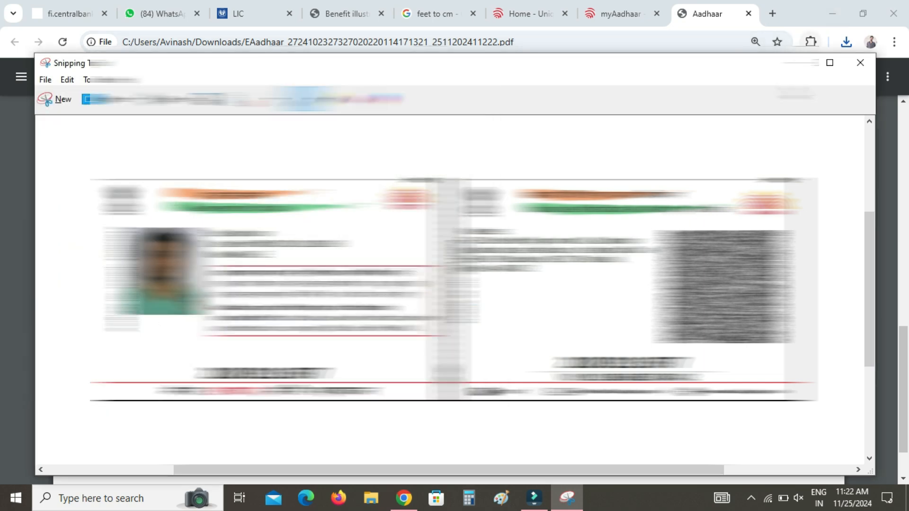
left_click(800, 63)
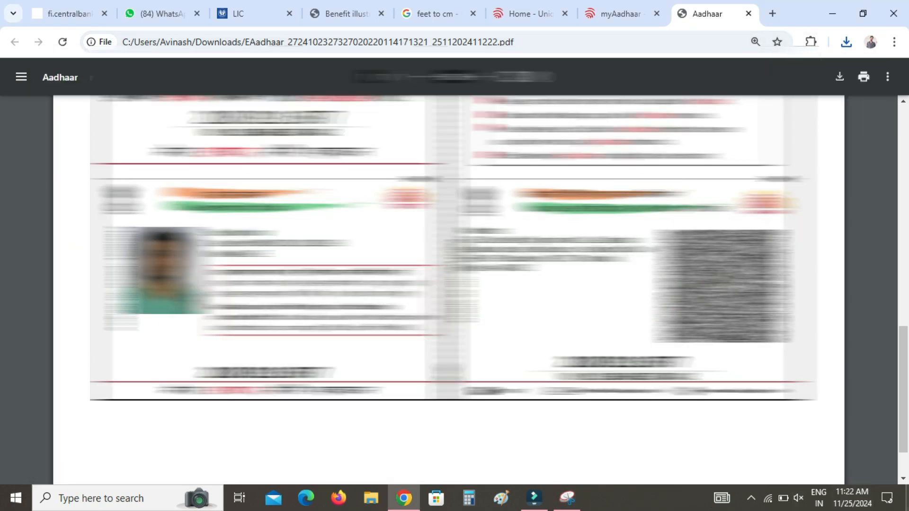
- Open Word from the desktop and create a blank document
left_click(906, 497)
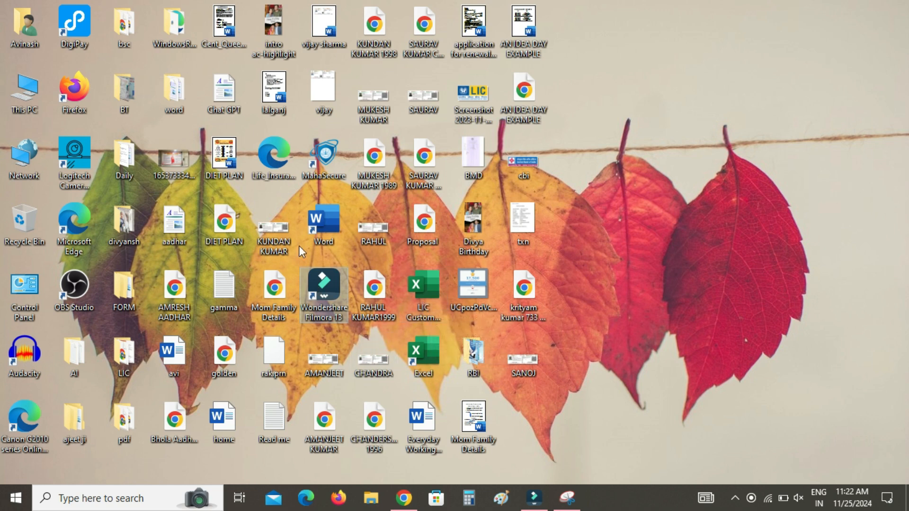
double_click(328, 223)
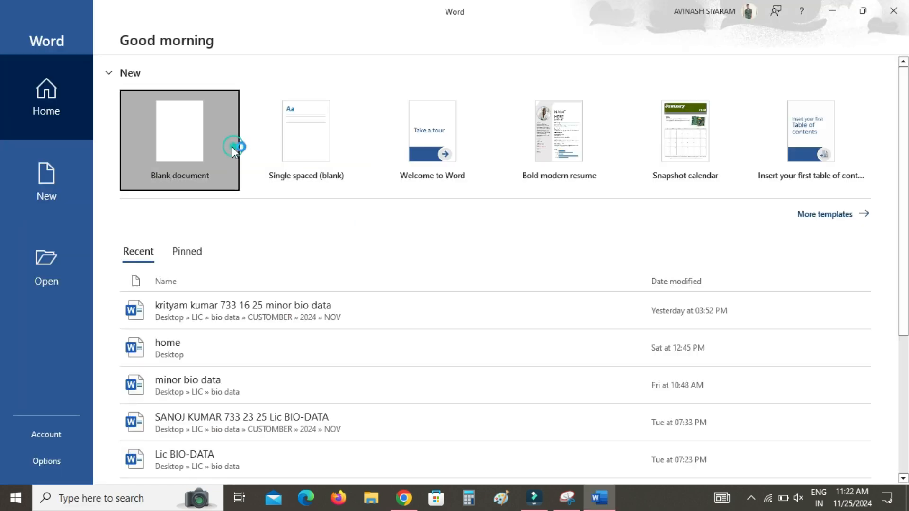
left_click(232, 147)
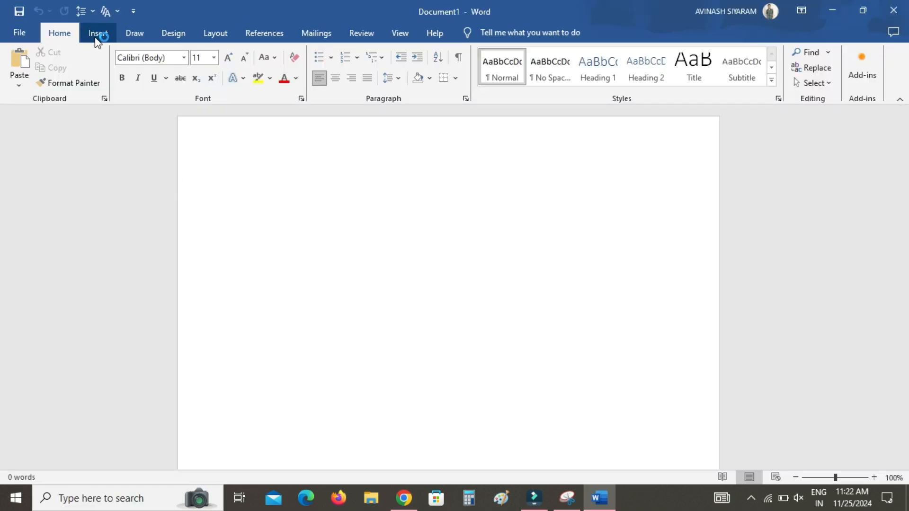
- Insert the customer's saved Aadhaar image from the Desktop into the blank Word document
left_click(98, 34)
left_click(136, 62)
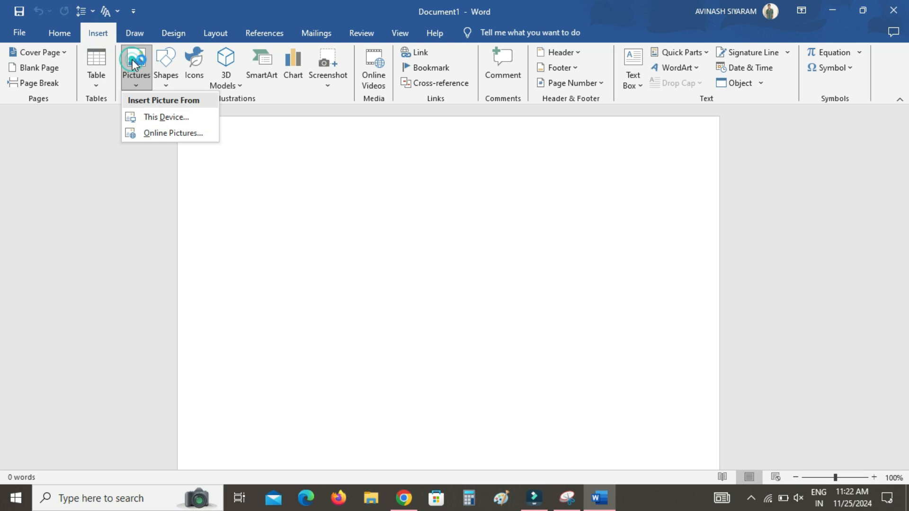
left_click(159, 118)
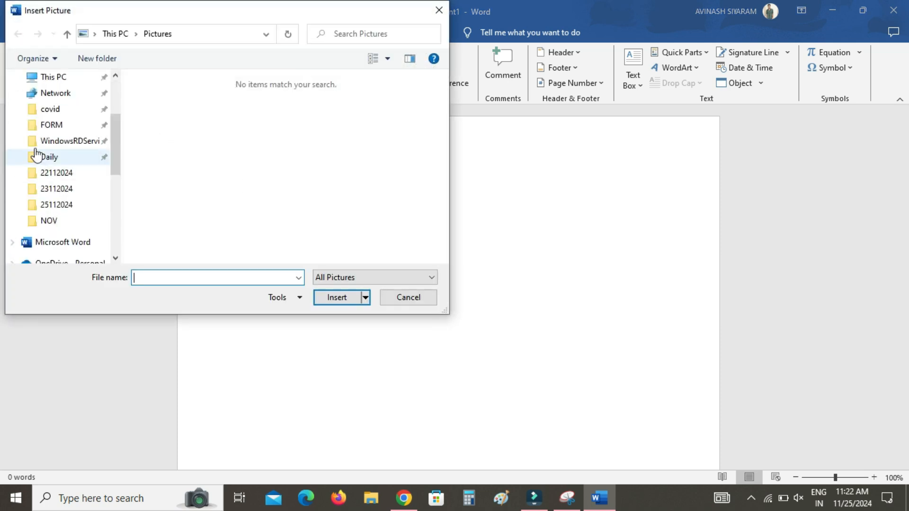
left_click(54, 106)
scroll(199, 208, "down", 10)
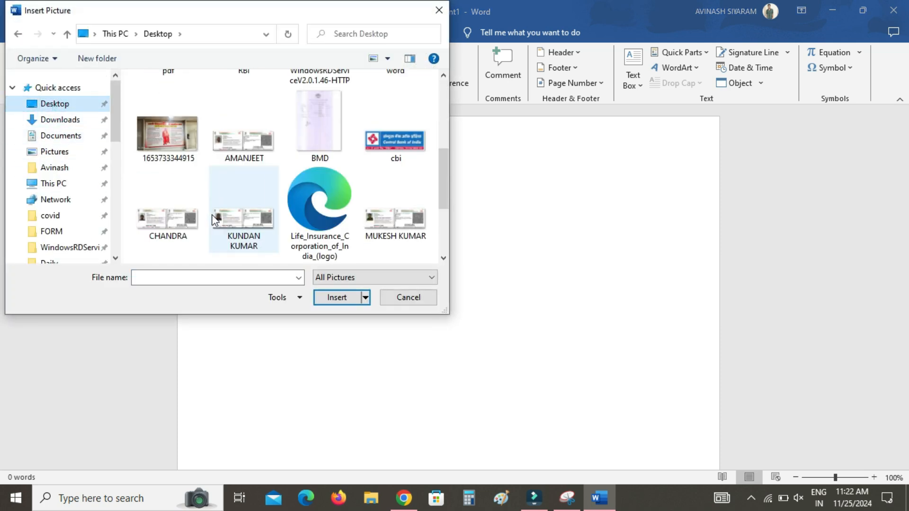
left_click(302, 199)
key("s")
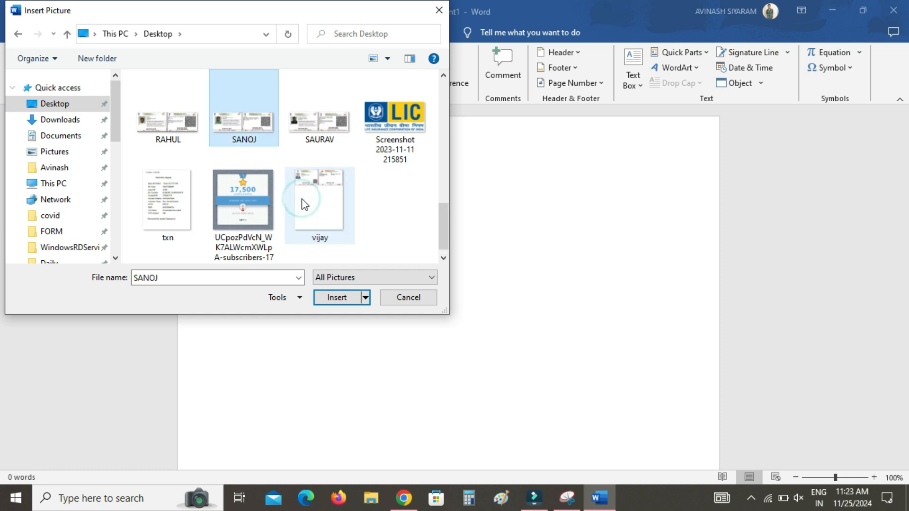
double_click(248, 130)
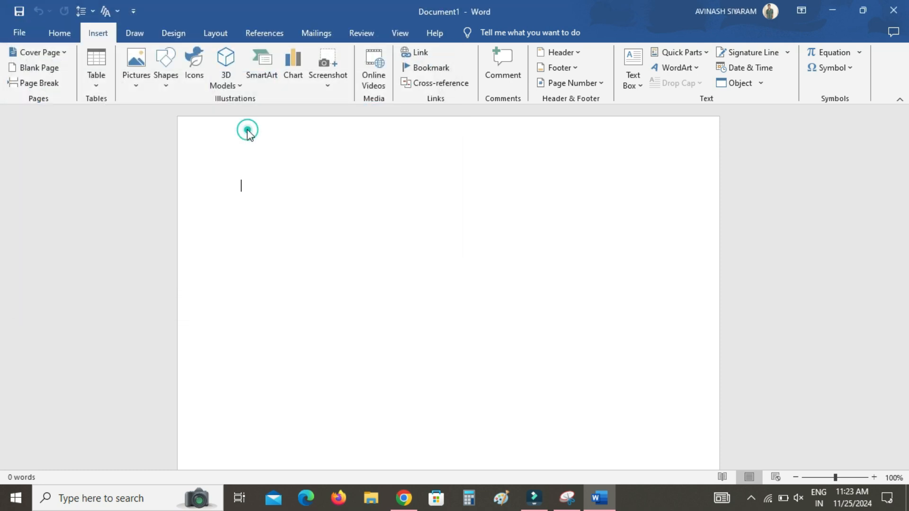
- Save the Word document to the Desktop as a PDF named with the customer's first name followed by AADHAR
left_click(19, 33)
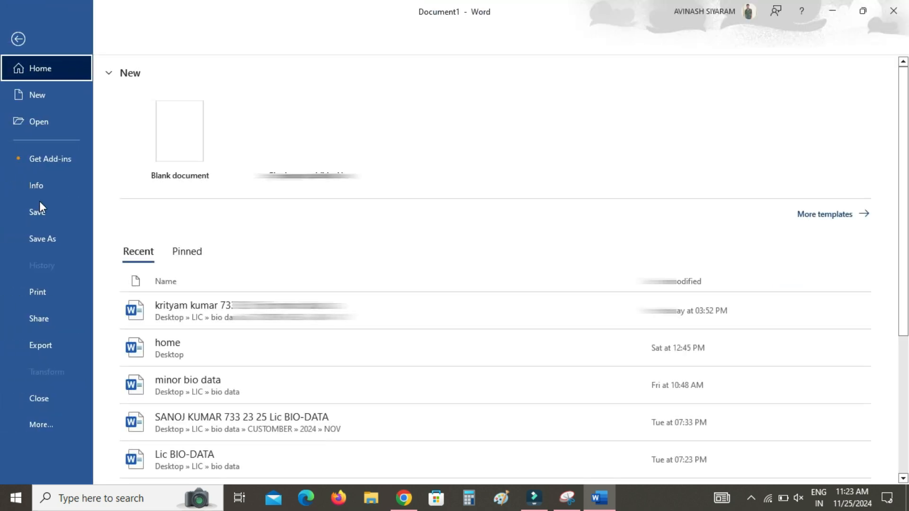
left_click(49, 233)
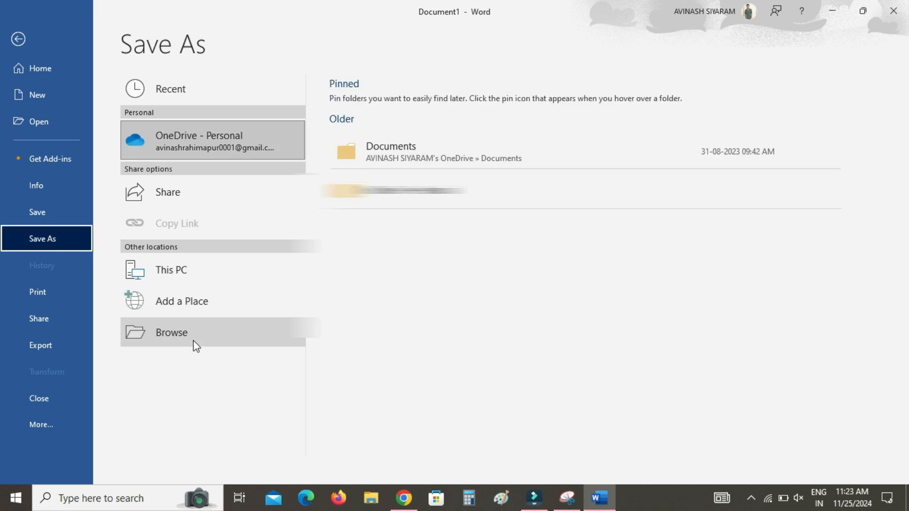
left_click(197, 330)
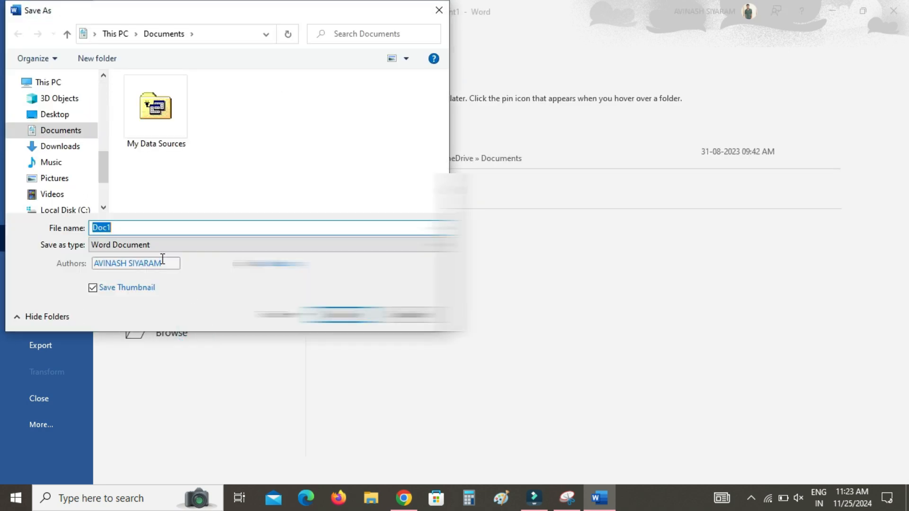
scroll(55, 138, "up", 3)
scroll(57, 102, "up", 2)
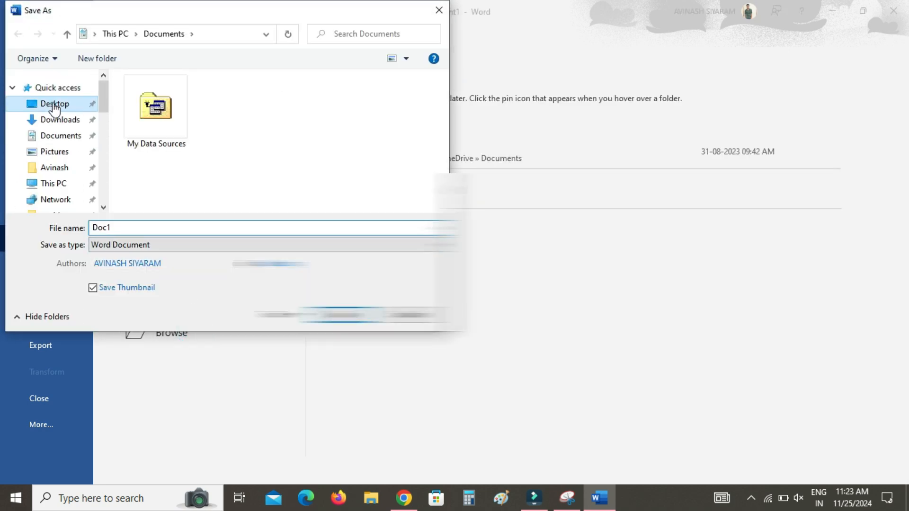
left_click(54, 103)
left_click(124, 229)
type("SANOJ")
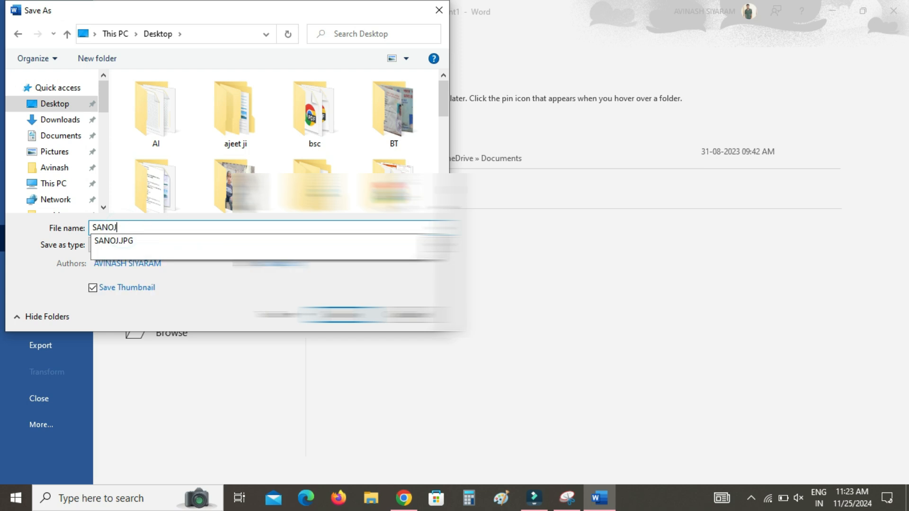
type(" AADHAR")
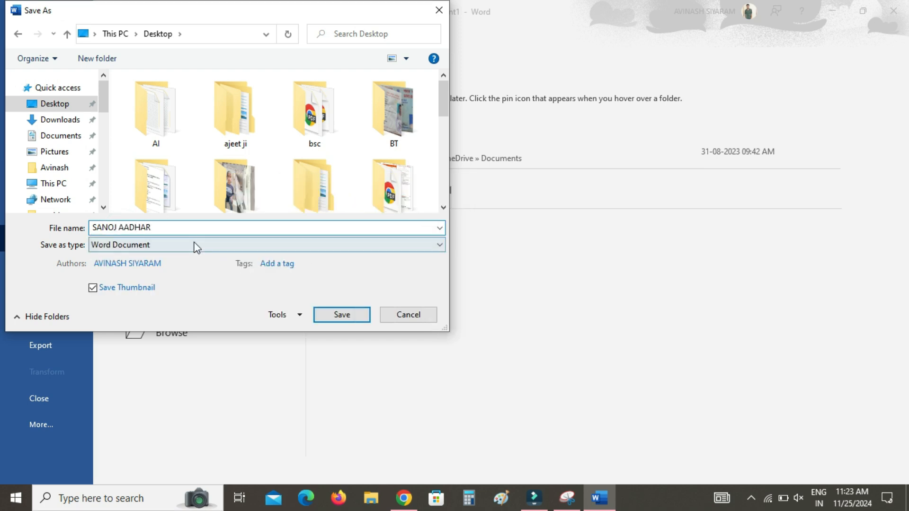
left_click(197, 244)
left_click(146, 316)
left_click(335, 348)
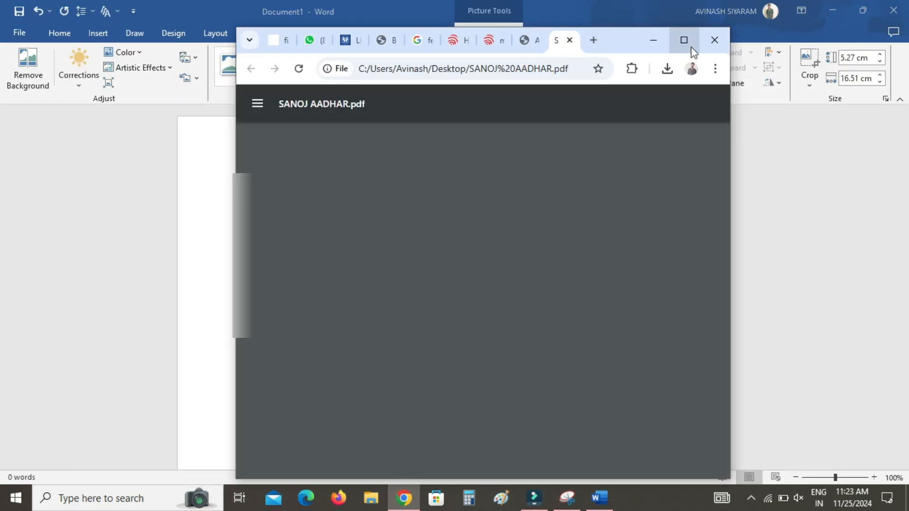
- Return to the LIC proposal's Documents stage and choose Aadhar Card as the address proof
left_click(688, 45)
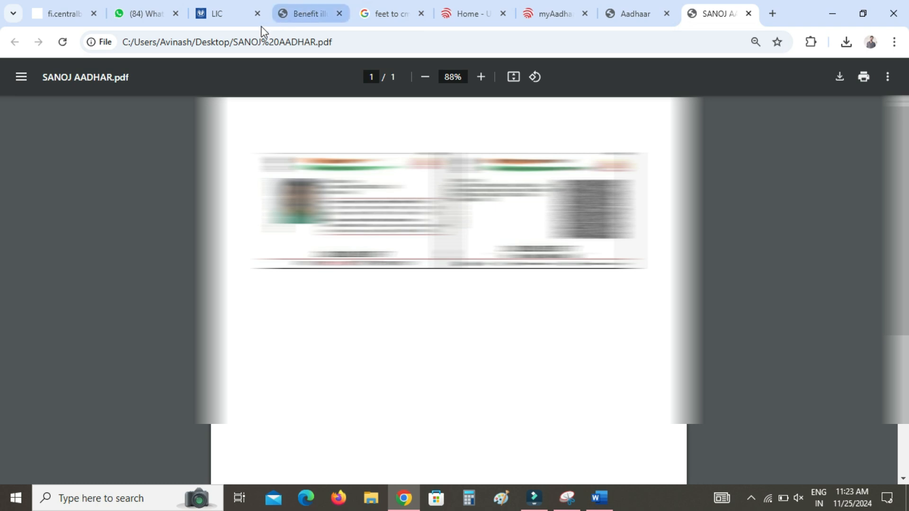
left_click(223, 14)
scroll(464, 338, "down", 1)
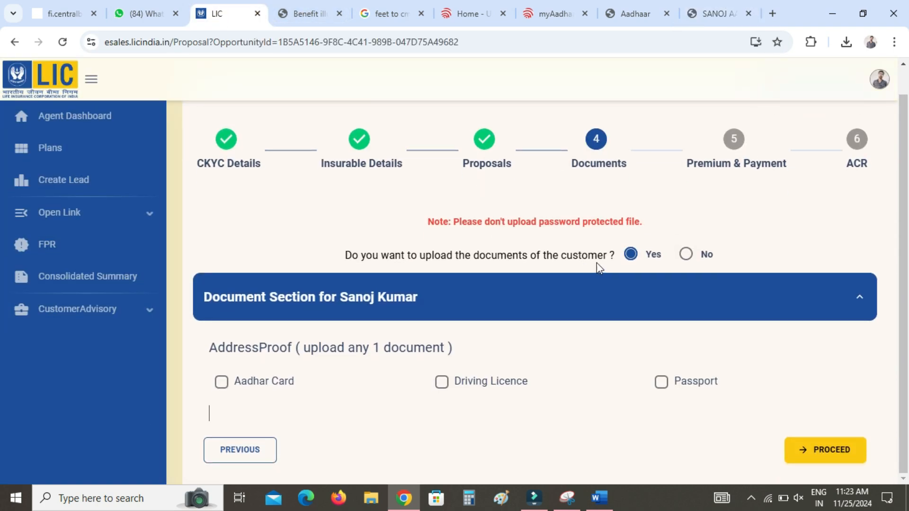
left_click(221, 381)
scroll(237, 381, "down", 2)
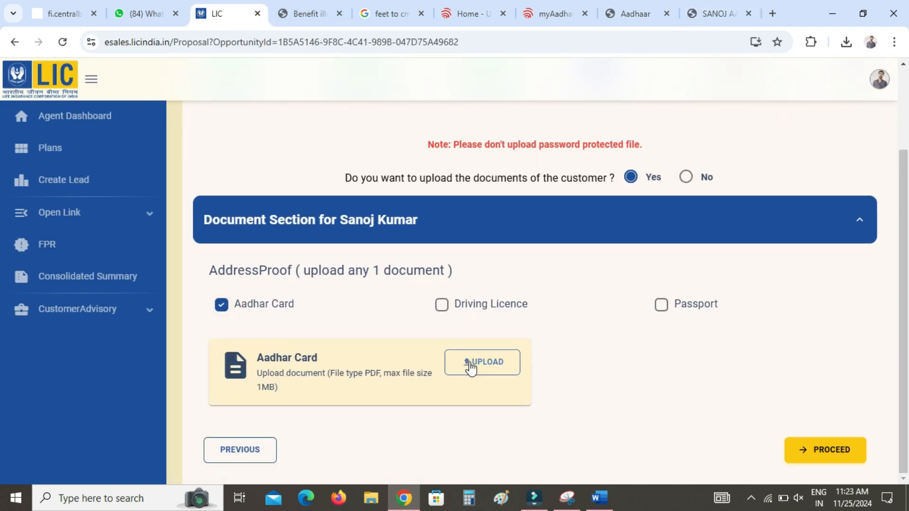
- Upload the customer's Aadhaar PDF from the Desktop as the address proof and proceed to Premium & Payment
left_click(475, 365)
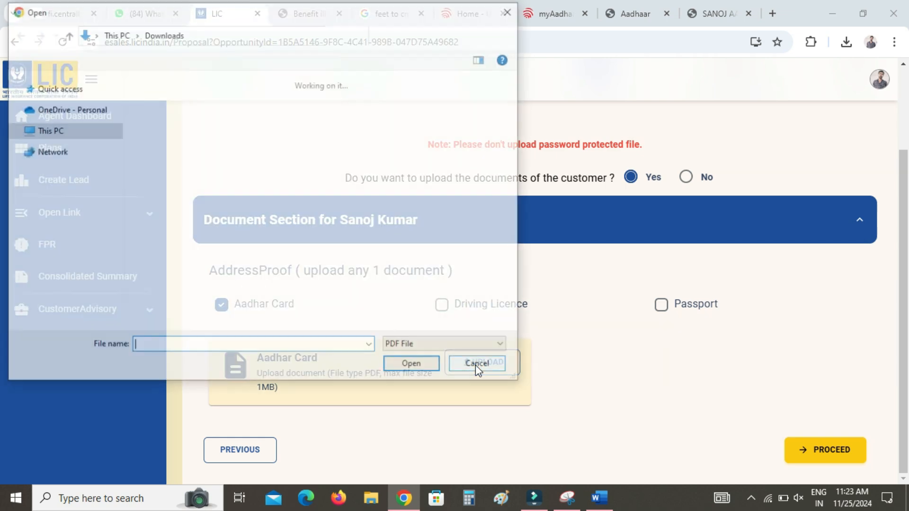
left_click(38, 109)
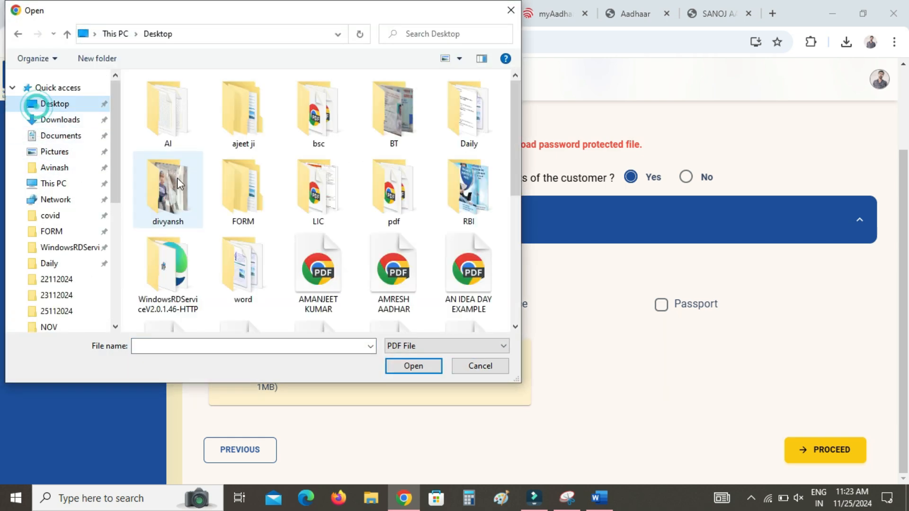
left_click(177, 177)
key("s")
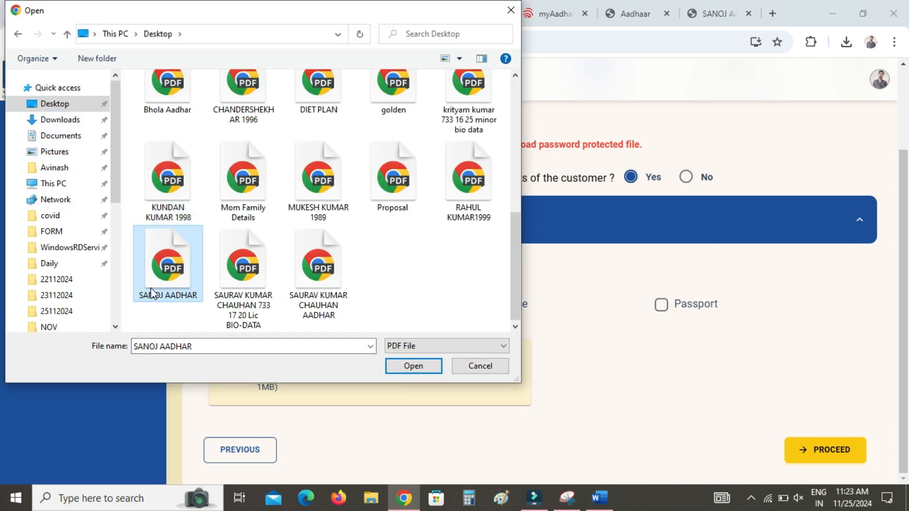
double_click(164, 284)
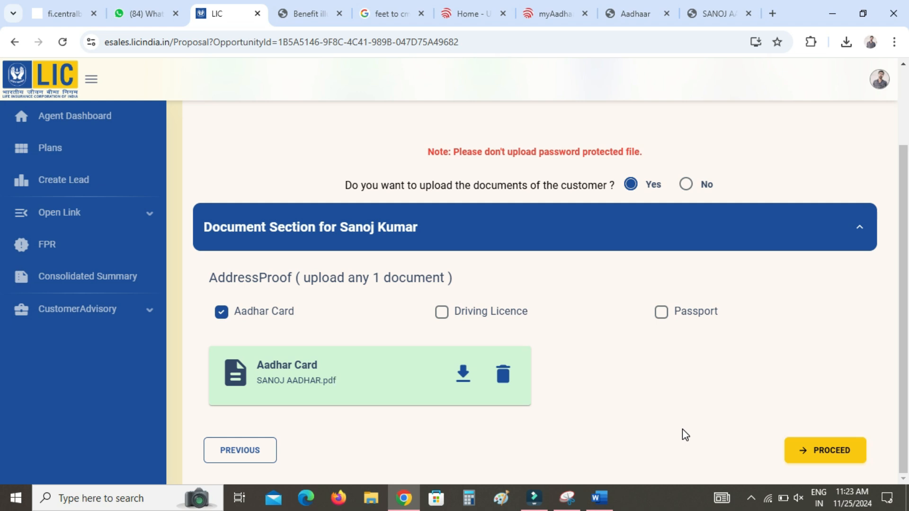
left_click(808, 439)
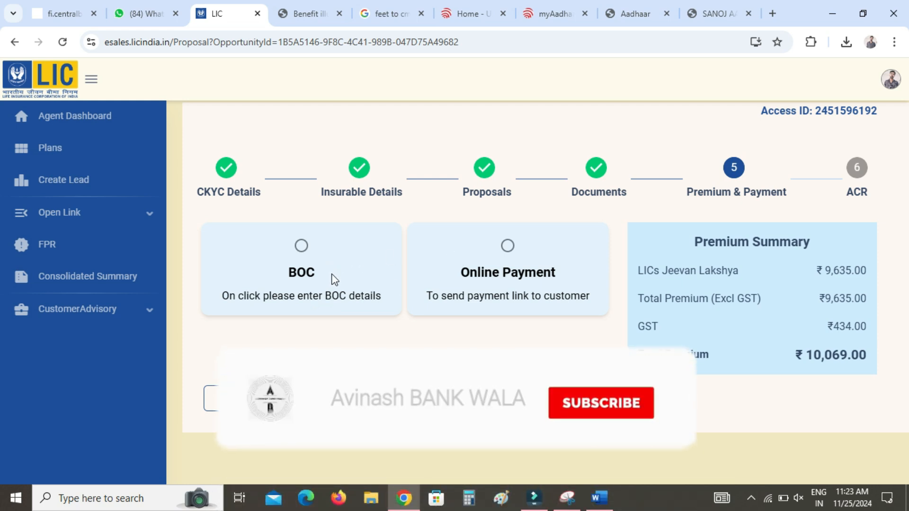
- Choose Online Payment as the premium payment method and proceed to the ACR stage
left_click(301, 246)
left_click(506, 247)
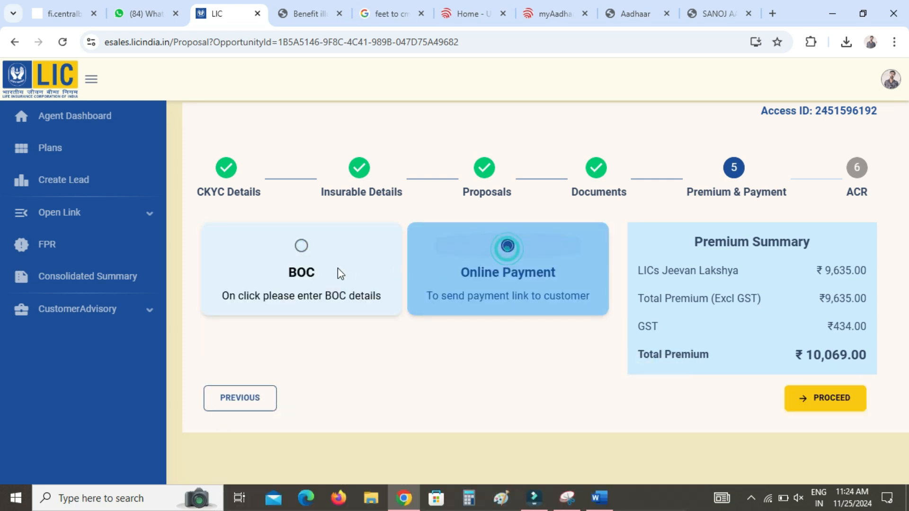
left_click(824, 402)
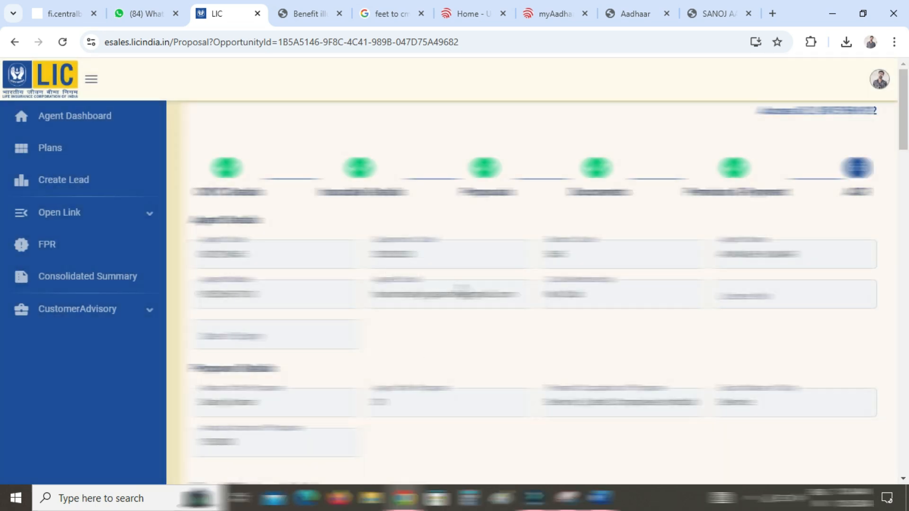
- In the ACR form, set the acquaintance with the proposer to 08 Years and answer No to being related
scroll(462, 290, "down", 5)
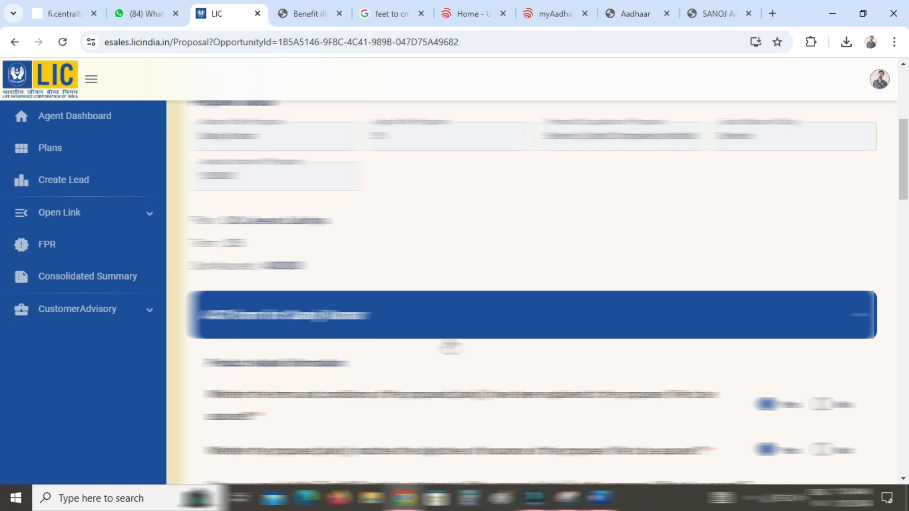
scroll(438, 285, "up", 5)
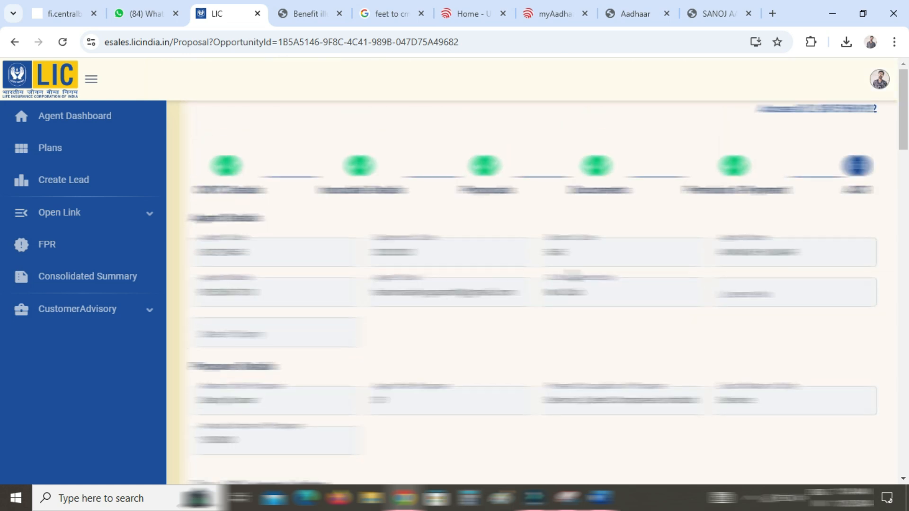
scroll(577, 279, "down", 3)
scroll(442, 308, "down", 8)
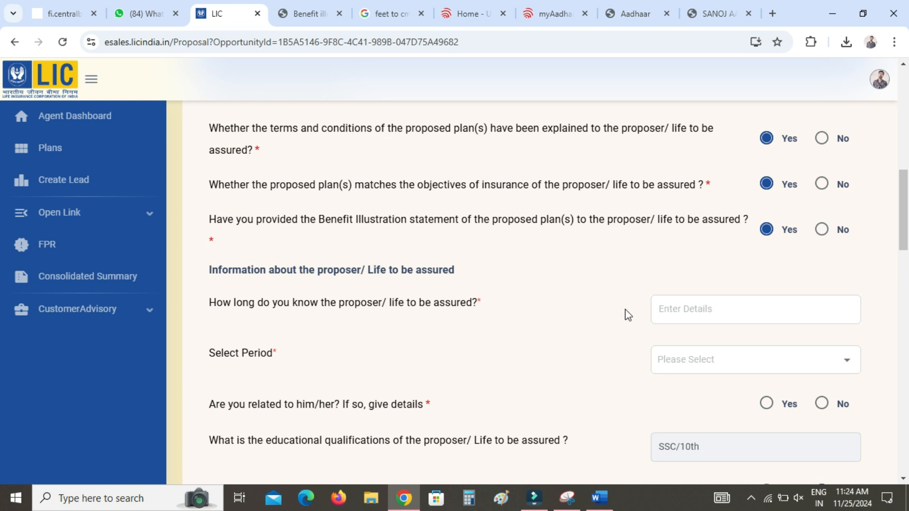
left_click(692, 314)
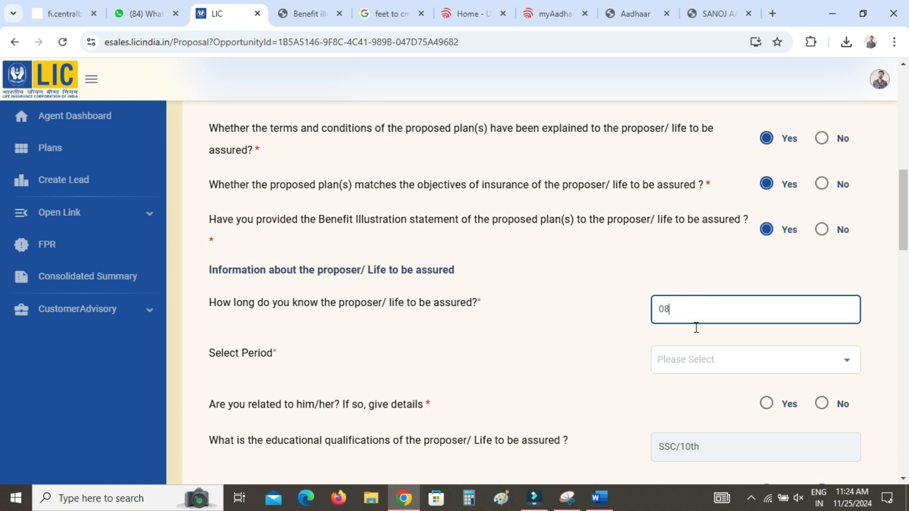
left_click(713, 357)
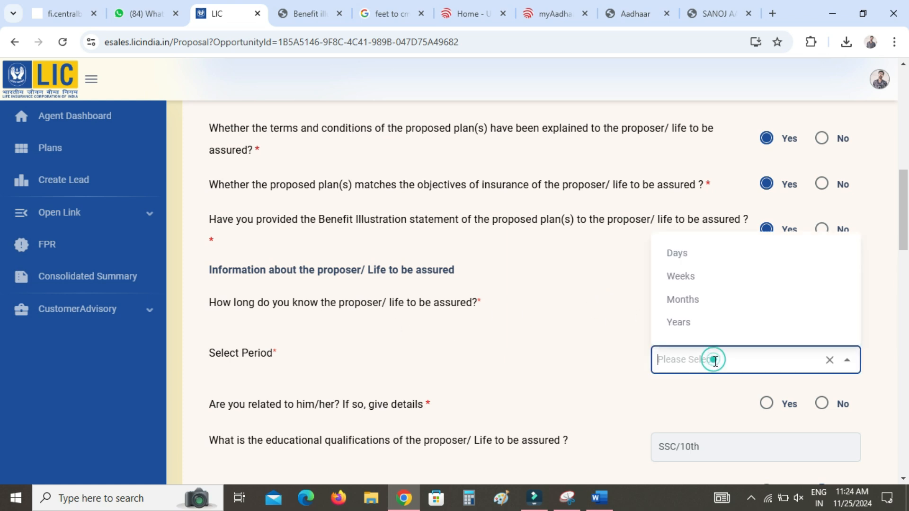
left_click(694, 325)
left_click(821, 403)
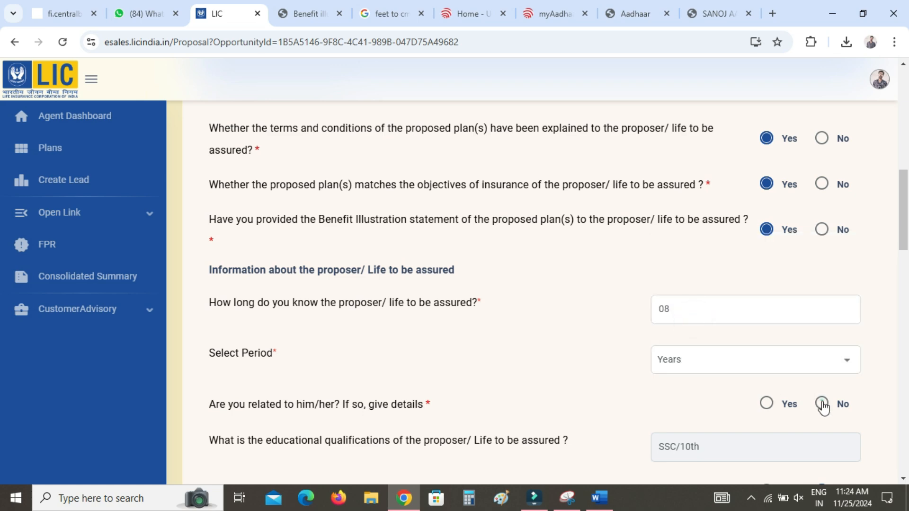
- Accept the declaration at the end of the ACR form and request the agent's OTP
scroll(581, 364, "down", 5)
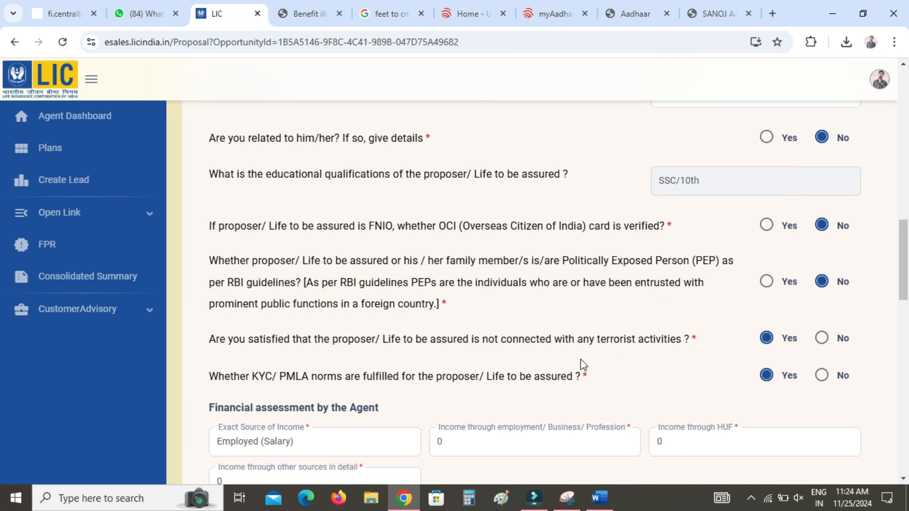
scroll(640, 351, "down", 15)
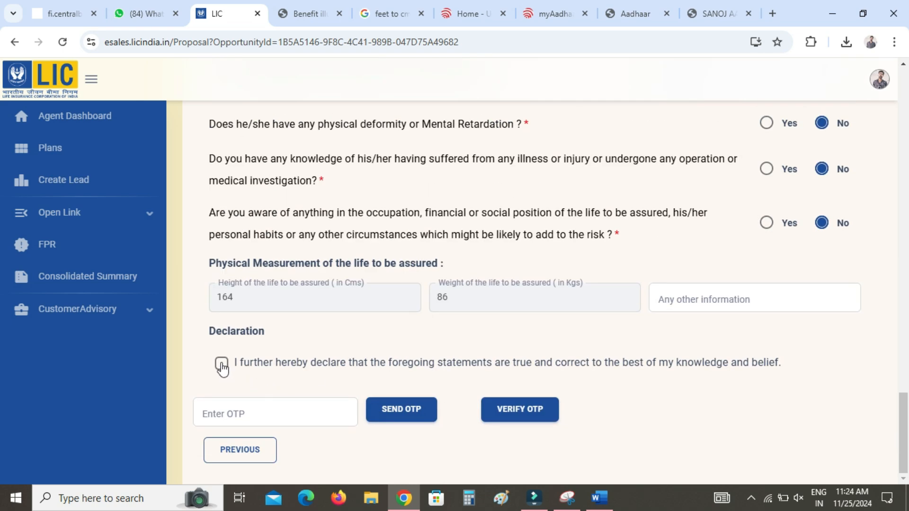
left_click(238, 411)
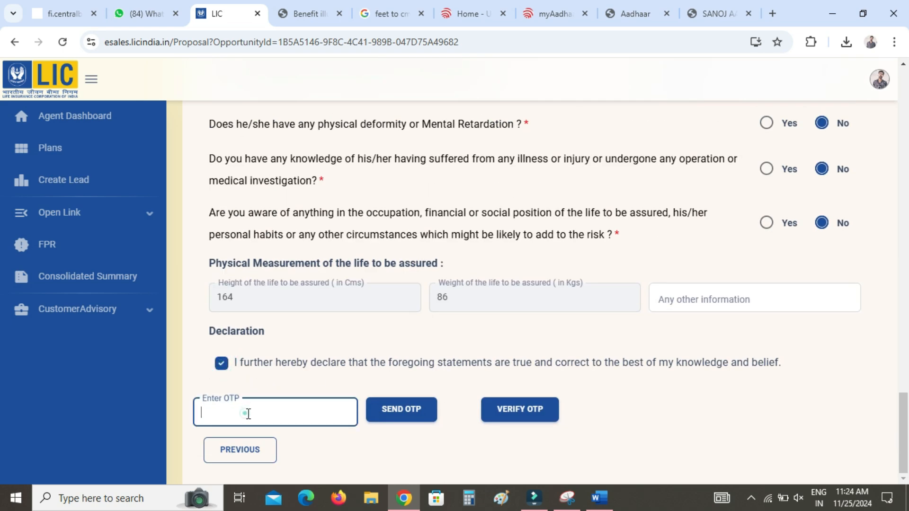
left_click(389, 416)
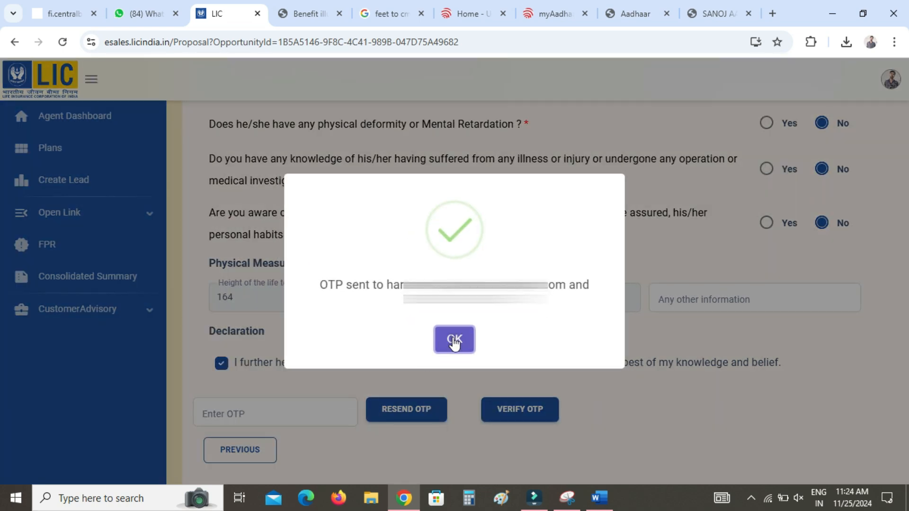
- Dismiss the OTP notice, enter the received OTP and verify it to submit the ACR
left_click(455, 339)
left_click(272, 417)
left_click(272, 417)
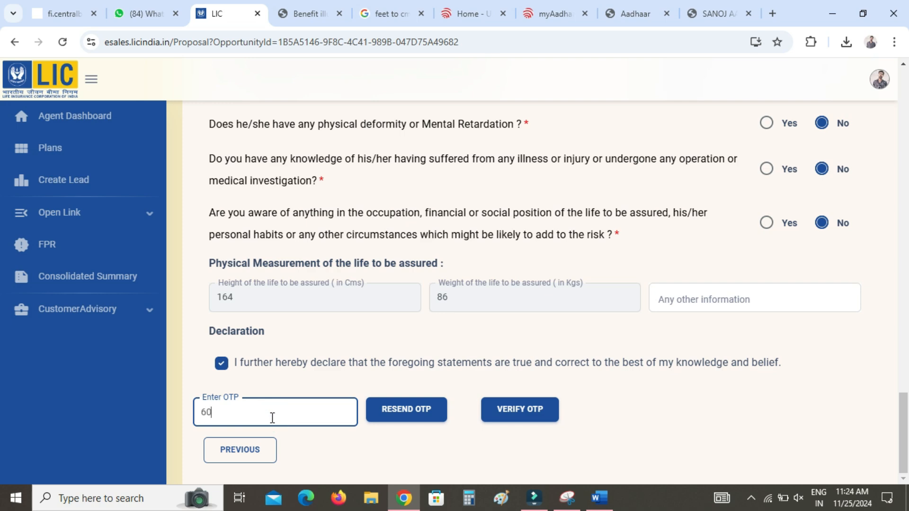
left_click(530, 410)
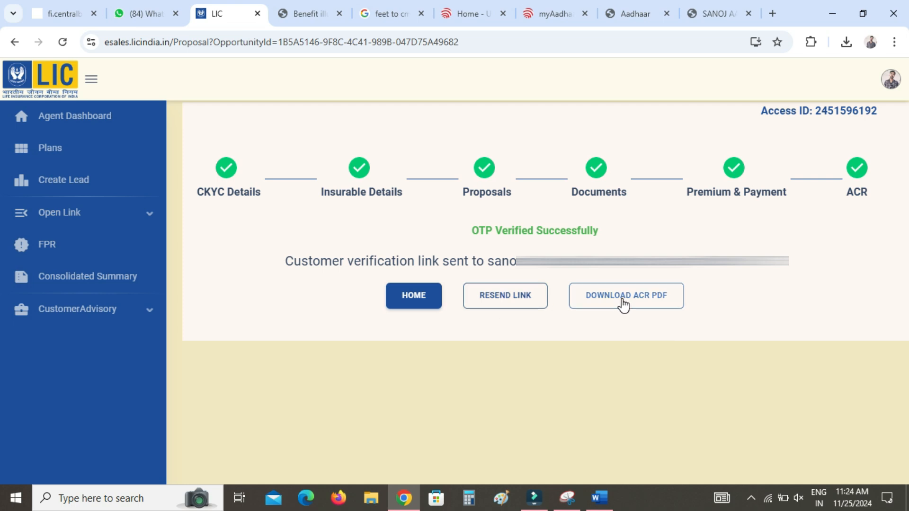
- Download the GeneralACR form for LICs Jeevan Lakshya, look through the PDF, and close the download dialog
left_click(618, 299)
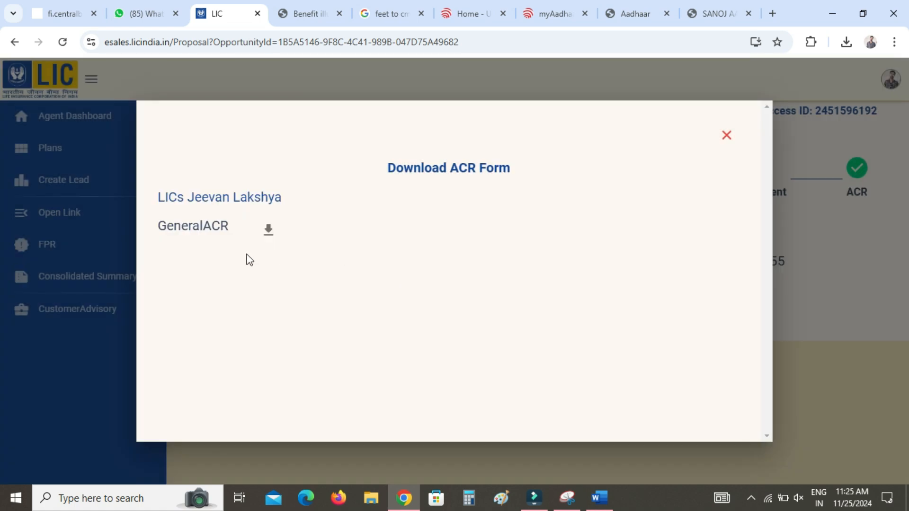
left_click(268, 231)
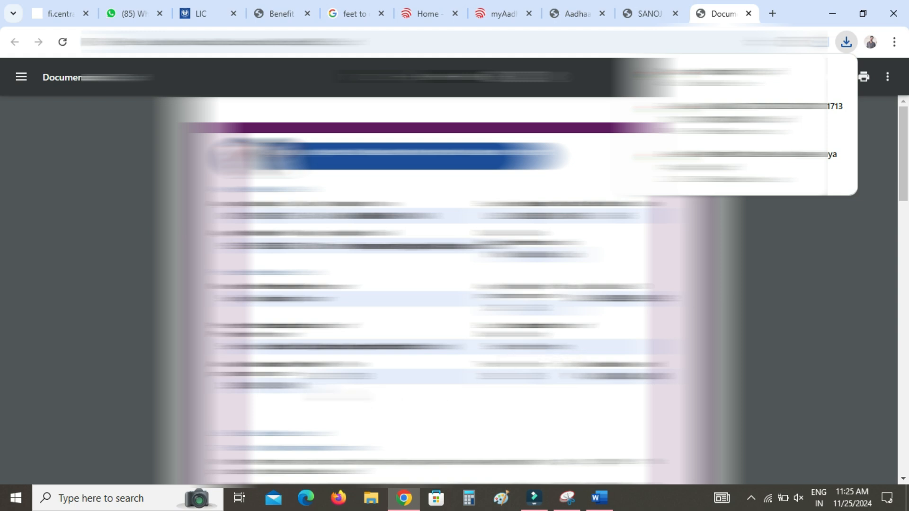
scroll(531, 290, "down", 6)
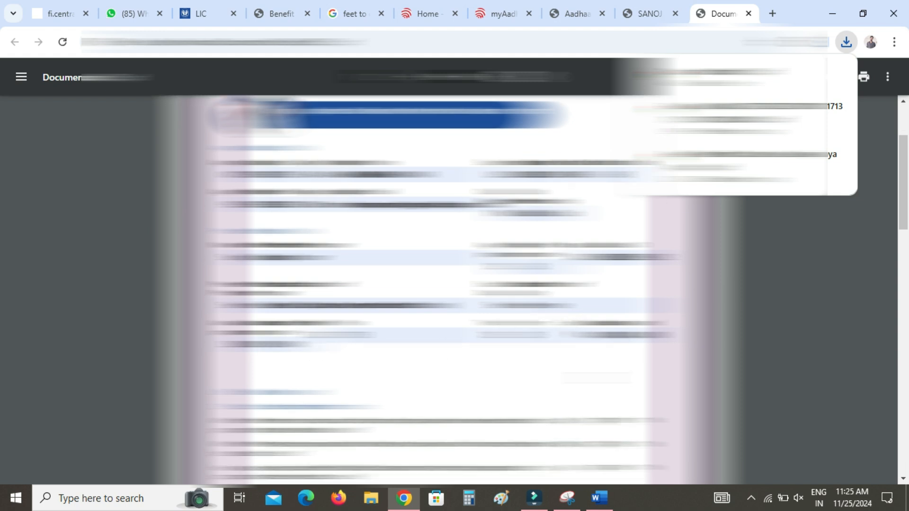
scroll(454, 284, "down", 10)
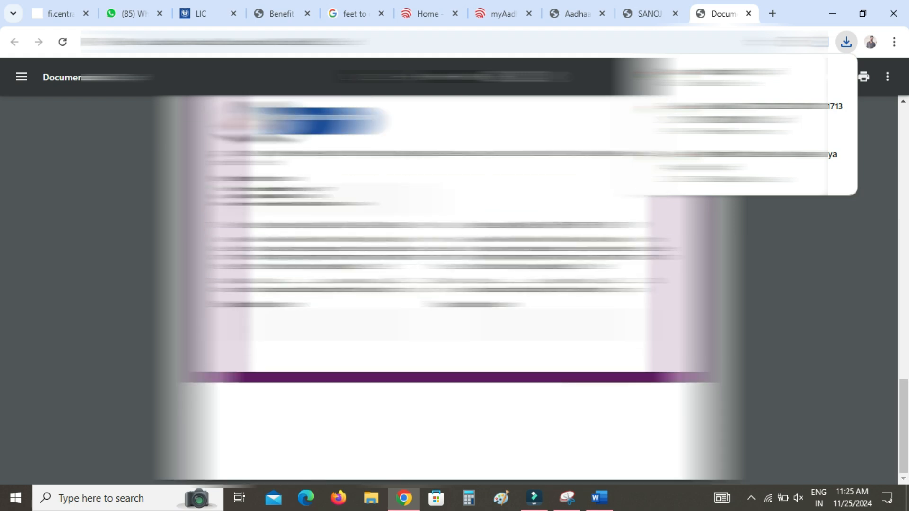
left_click(204, 13)
left_click(460, 343)
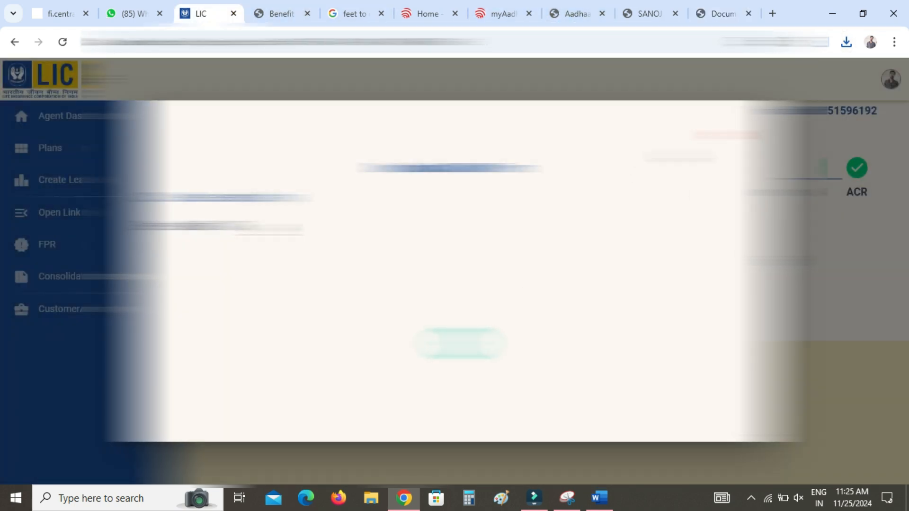
left_click(728, 135)
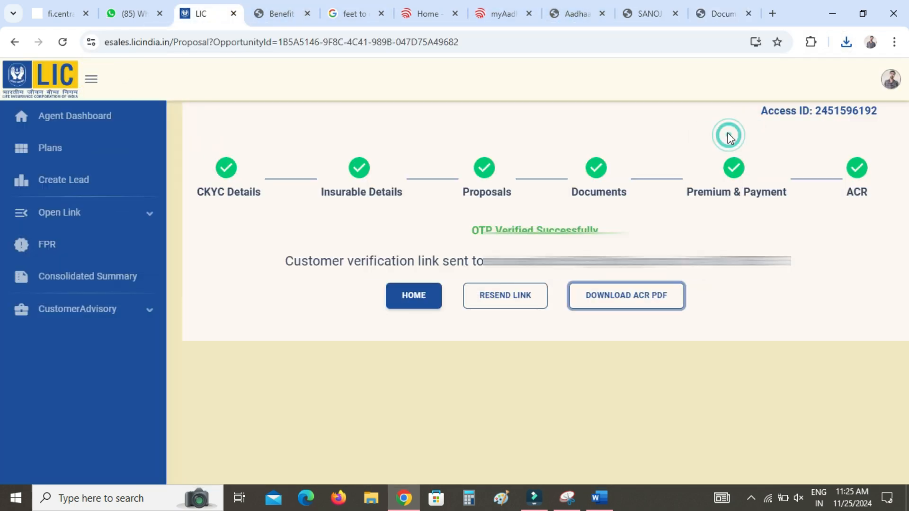
- Copy the proposal's Access ID and resend the verification link to the customer
double_click(829, 111)
key("ctrl+c")
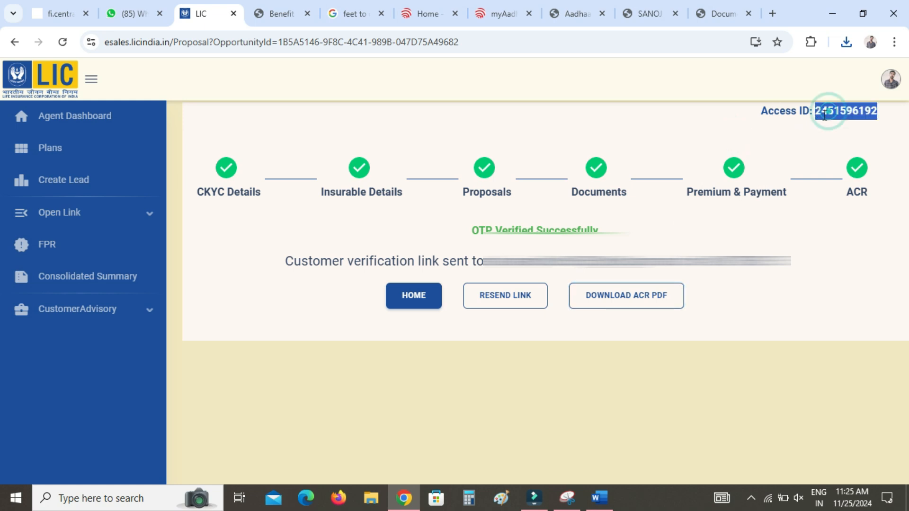
left_click(497, 298)
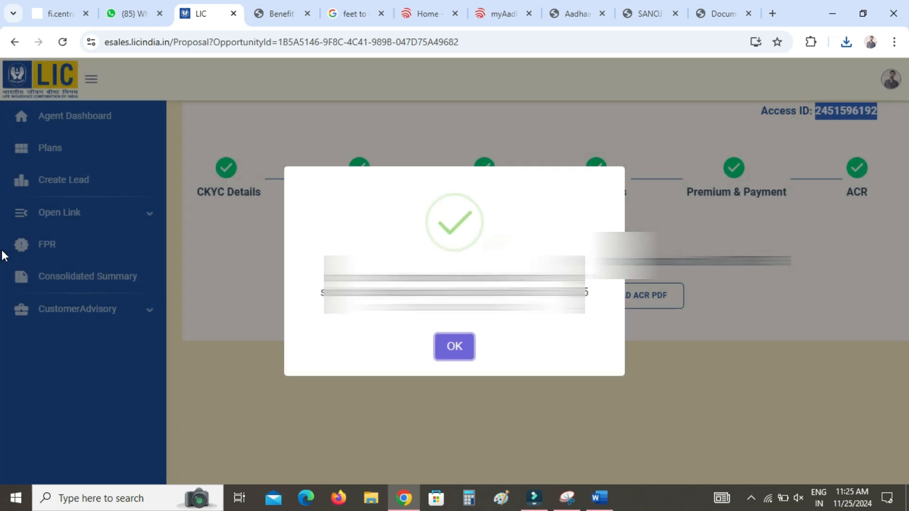
left_click(461, 348)
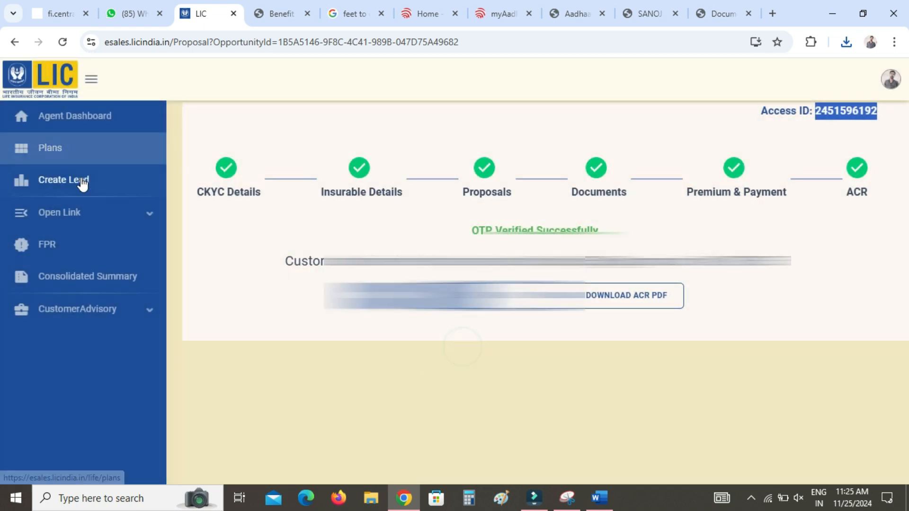
- Open the Customer Verification page and fill in the Access Id field with the copied Access ID
left_click(87, 214)
left_click(88, 248)
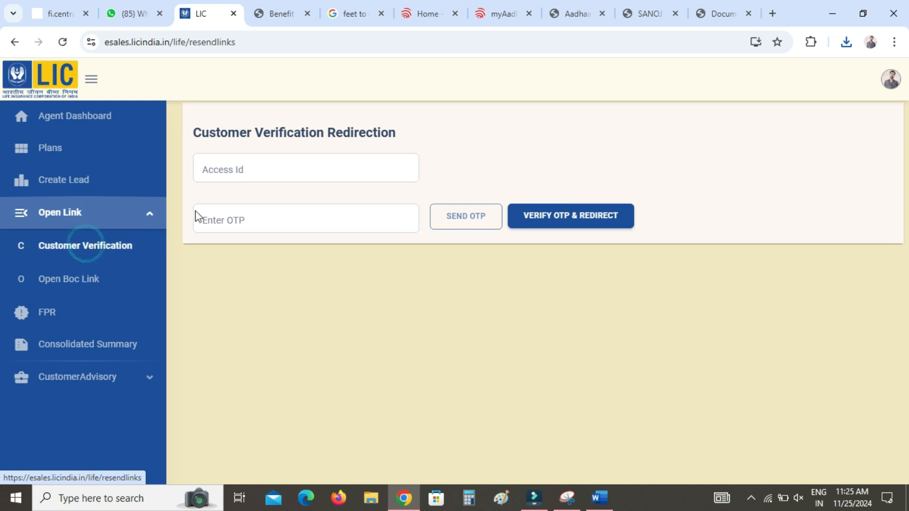
left_click(246, 180)
key("ctrl+v")
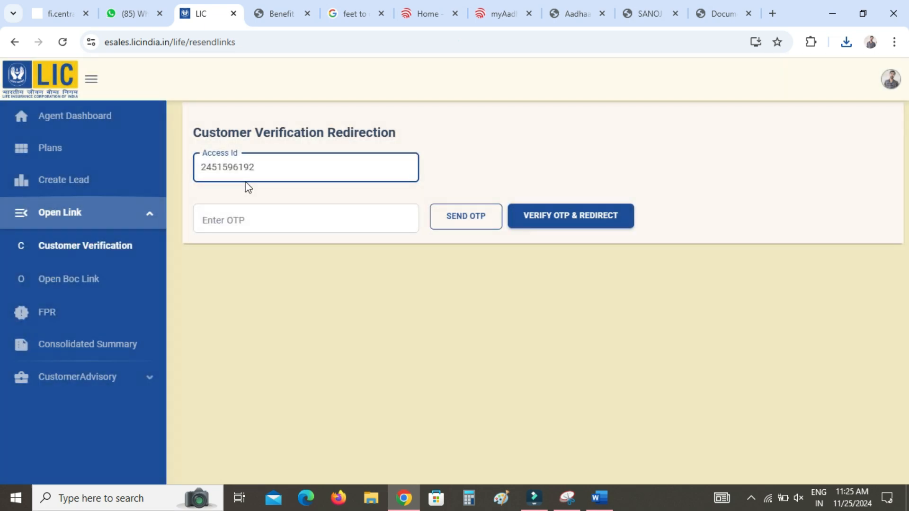
- Request the OTP for customer verification, dismiss the notice and enter the received OTP
left_click(261, 226)
left_click(461, 218)
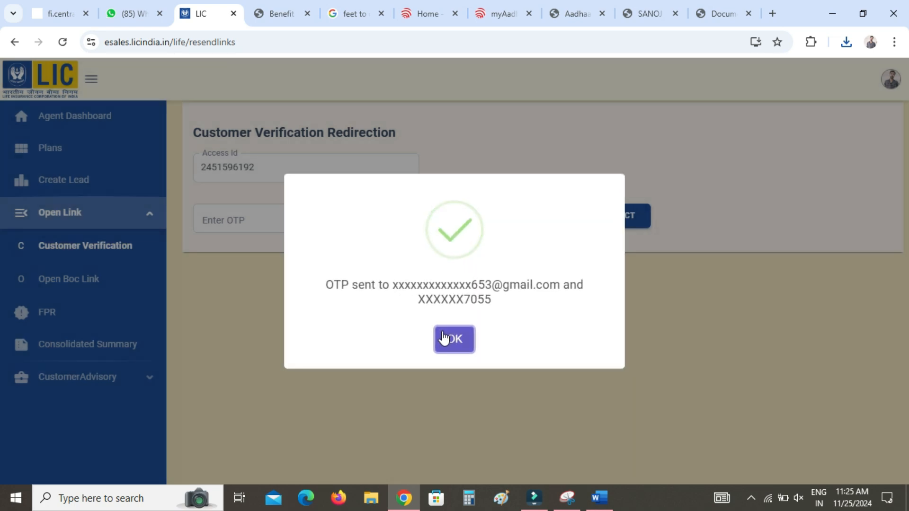
left_click(452, 338)
left_click(330, 226)
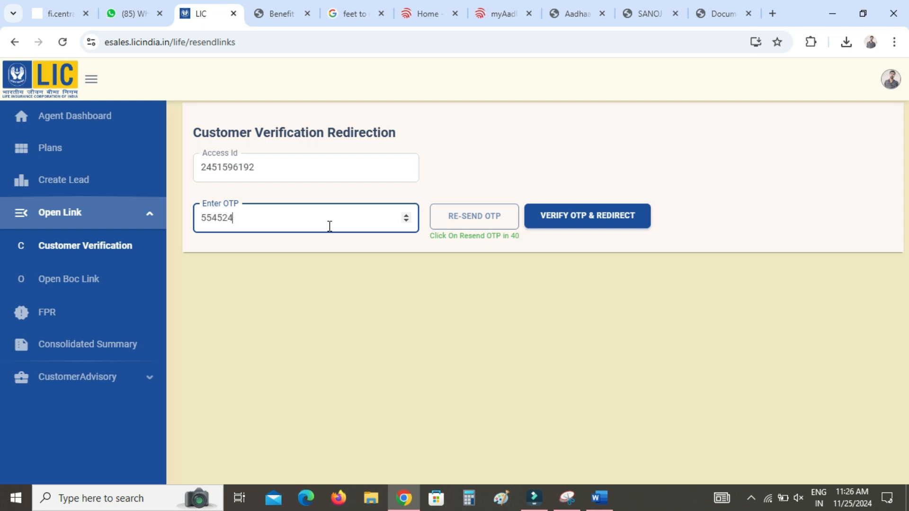
- Enter the received OTP for customer verification and verify it to open the customer consent page
left_click(568, 216)
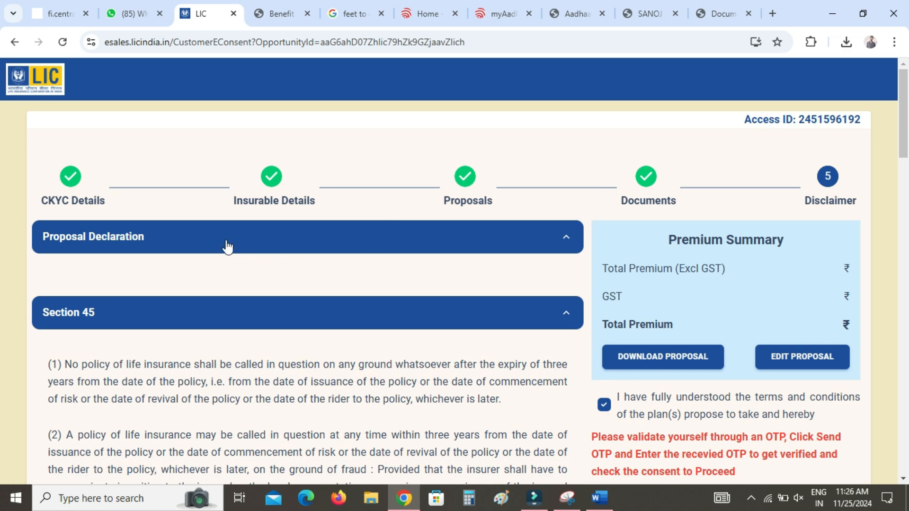
- Download the Proposal PDF for LICs Jeevan Lakshya, look through the document, and close the Download Proposal Form dialog
left_click(661, 356)
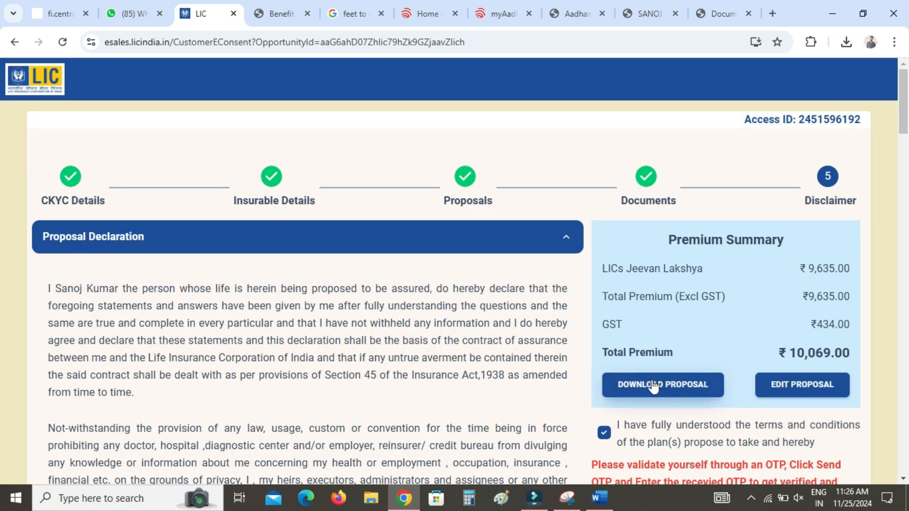
left_click(653, 385)
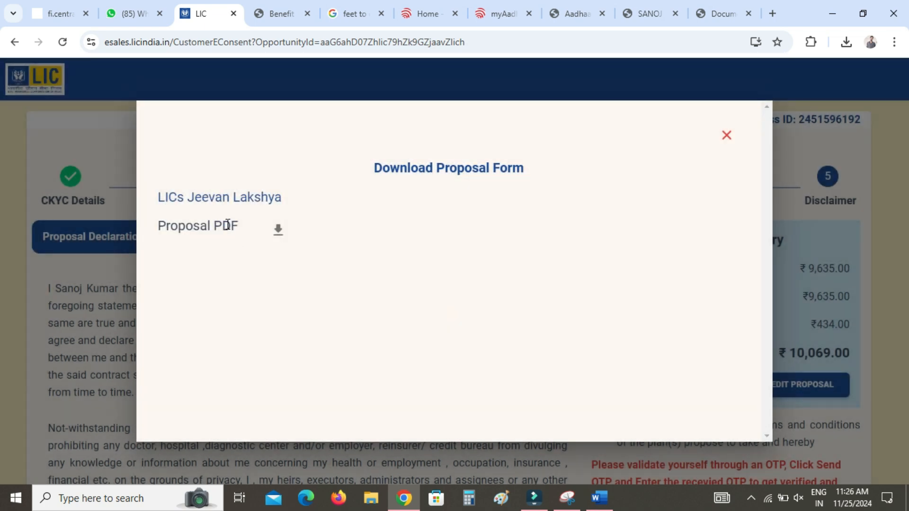
left_click(227, 224)
left_click(278, 232)
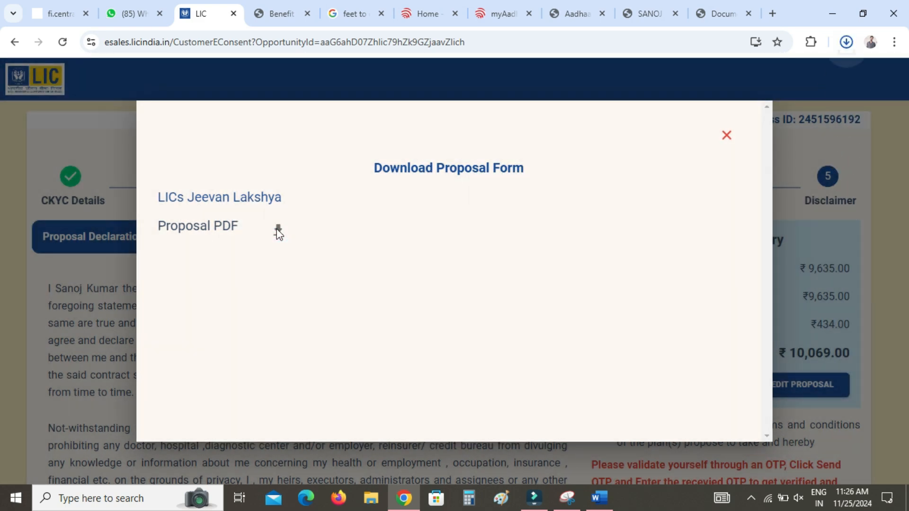
left_click(715, 85)
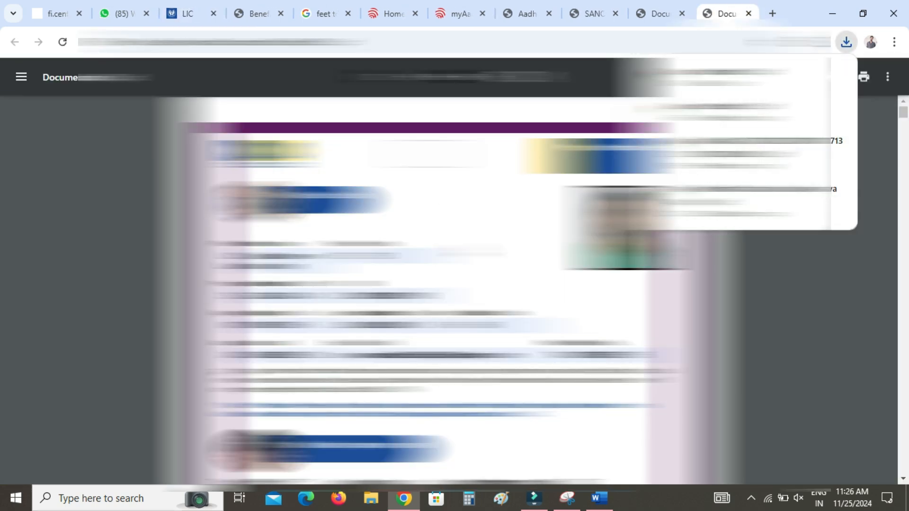
scroll(449, 291, "down", 10)
scroll(449, 290, "down", 5)
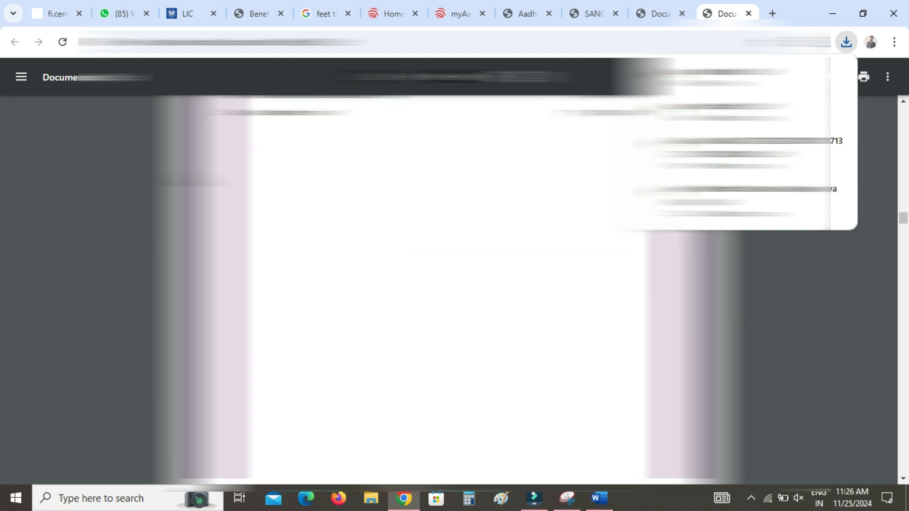
left_click(188, 13)
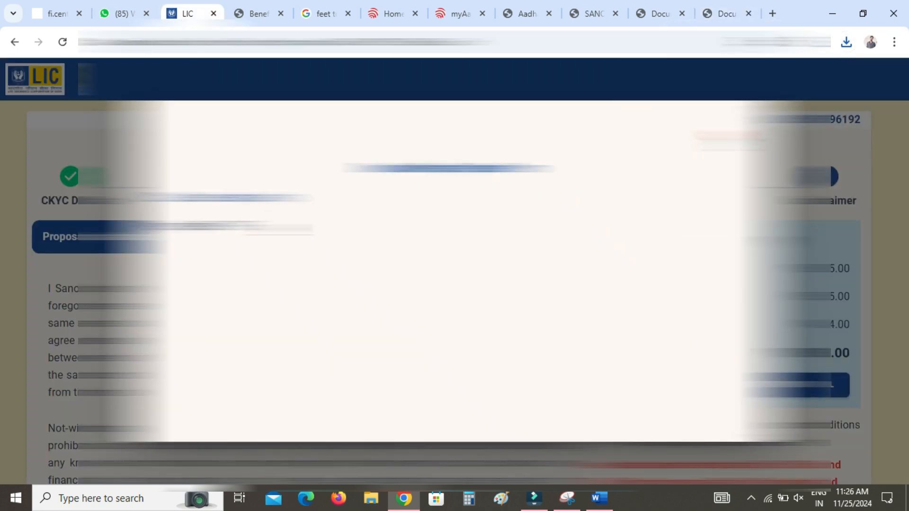
left_click(730, 135)
- Request the OTP for Proposer/Main Life Verification, enter the received code and verify it
scroll(767, 383, "down", 5)
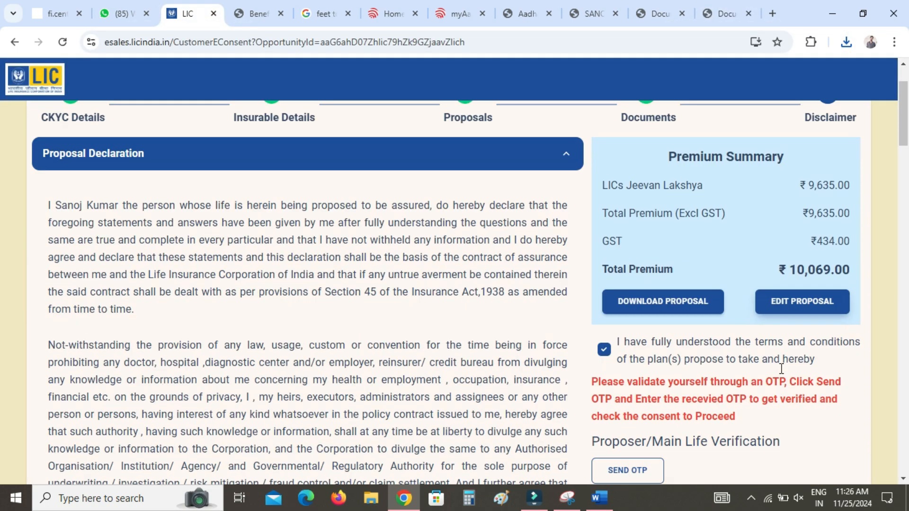
left_click(618, 294)
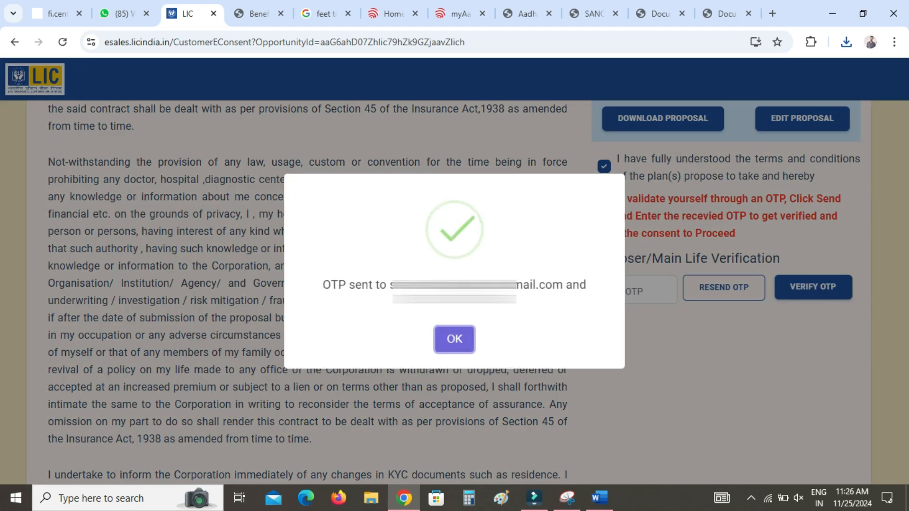
left_click(463, 339)
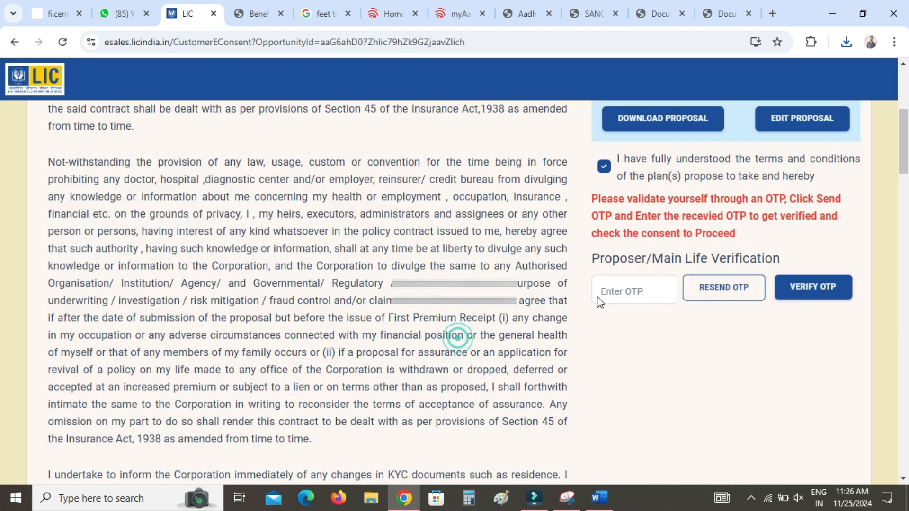
left_click(639, 294)
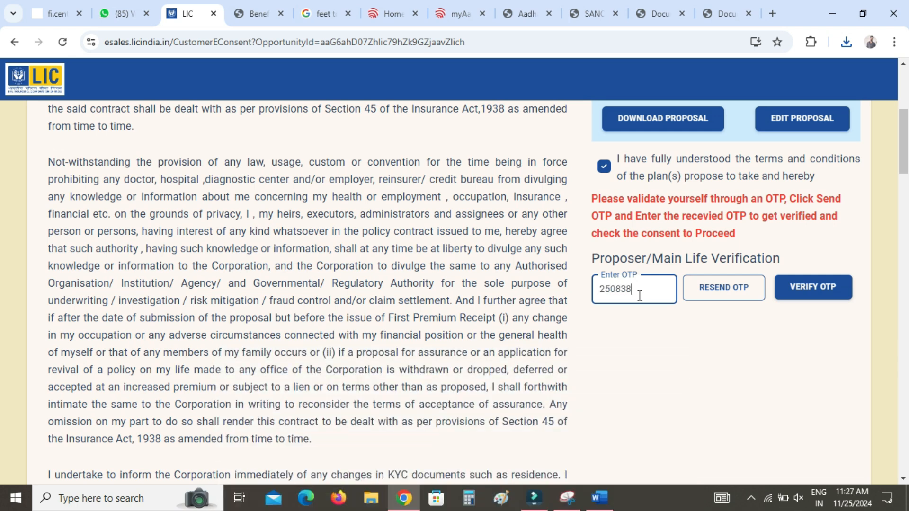
left_click(794, 287)
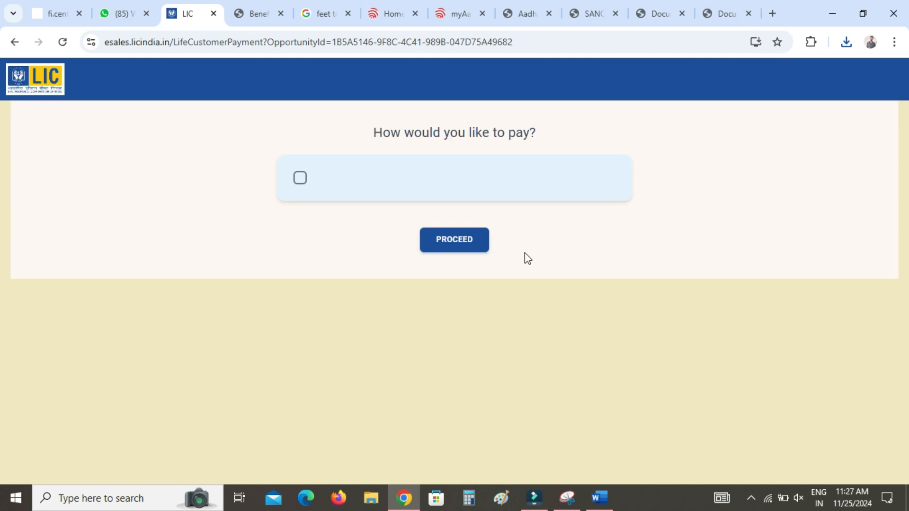
- Choose Paytm as the way to pay, proceed to its payment page and select UPI
left_click(300, 186)
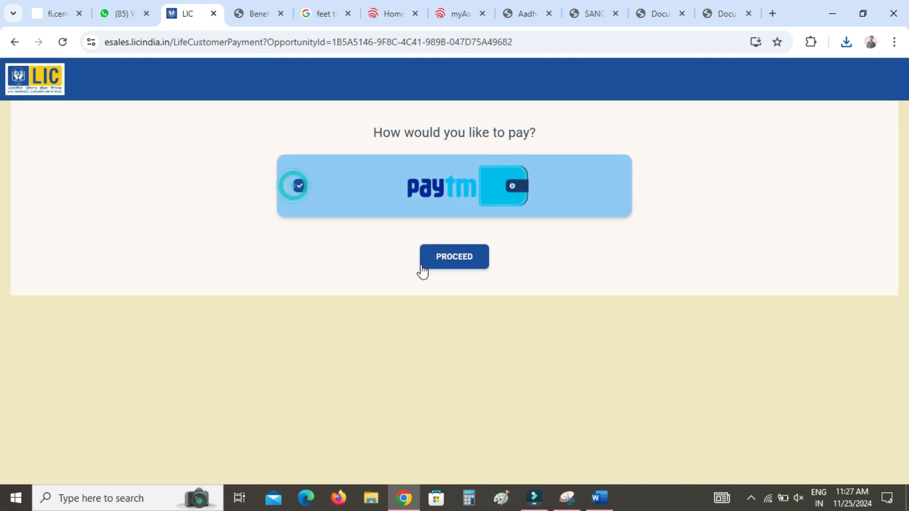
left_click(440, 262)
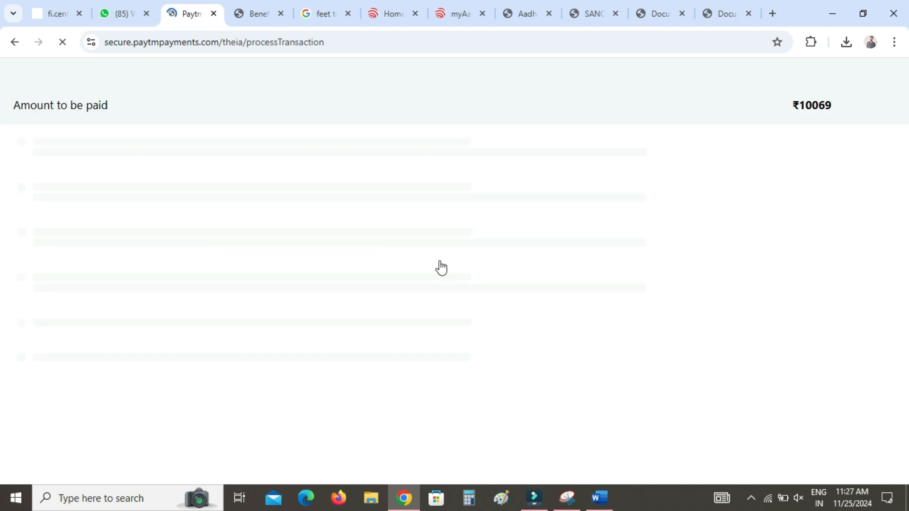
left_click(342, 245)
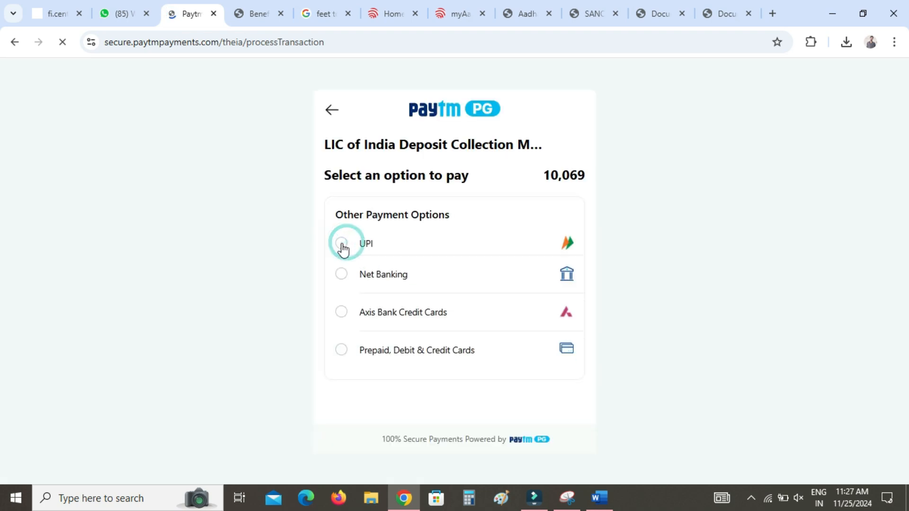
- Pay the premium by entering the payer's UPI ID, and return to the LIC portal after the payment
left_click(402, 303)
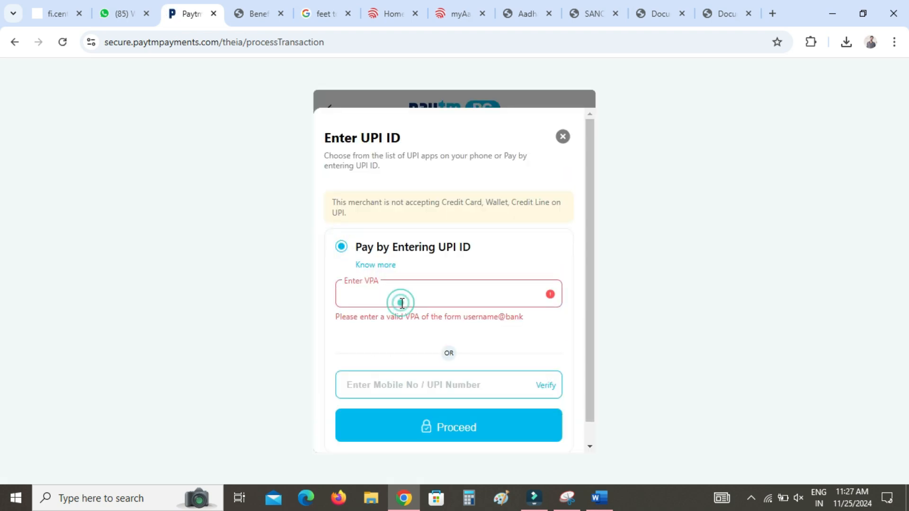
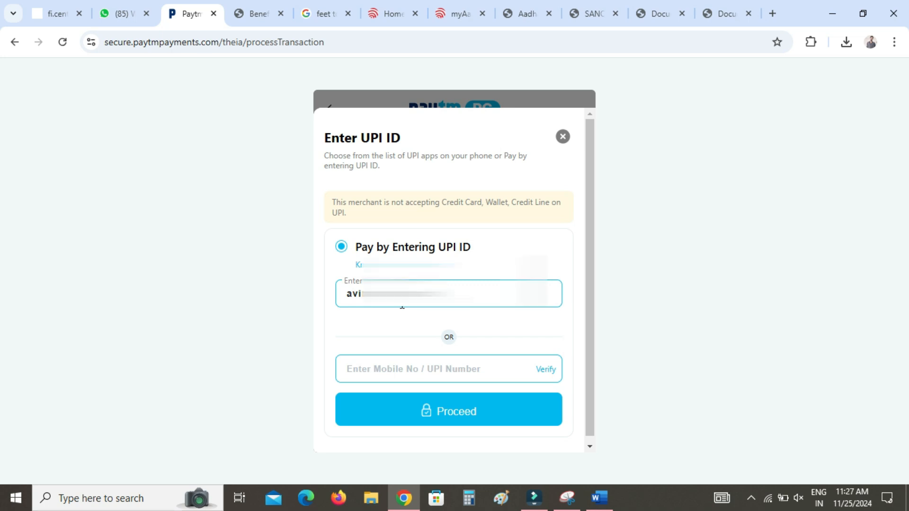
left_click(446, 412)
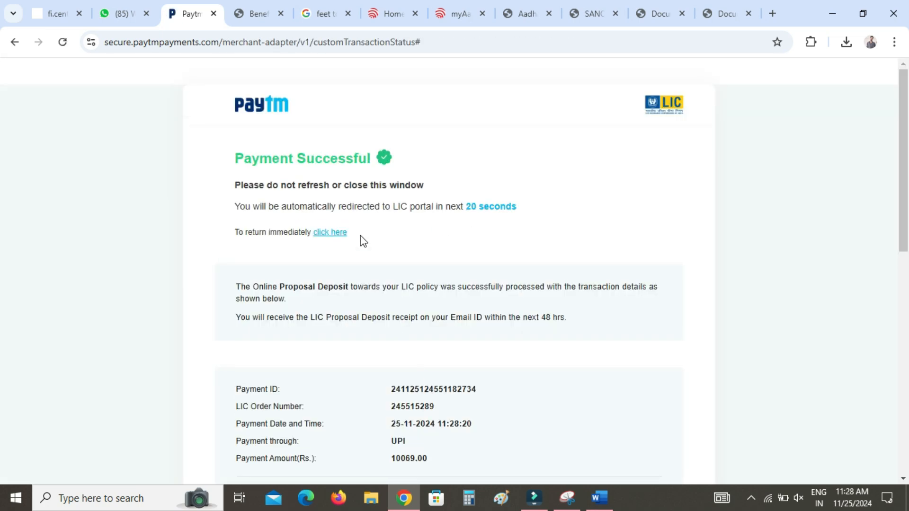
left_click(330, 233)
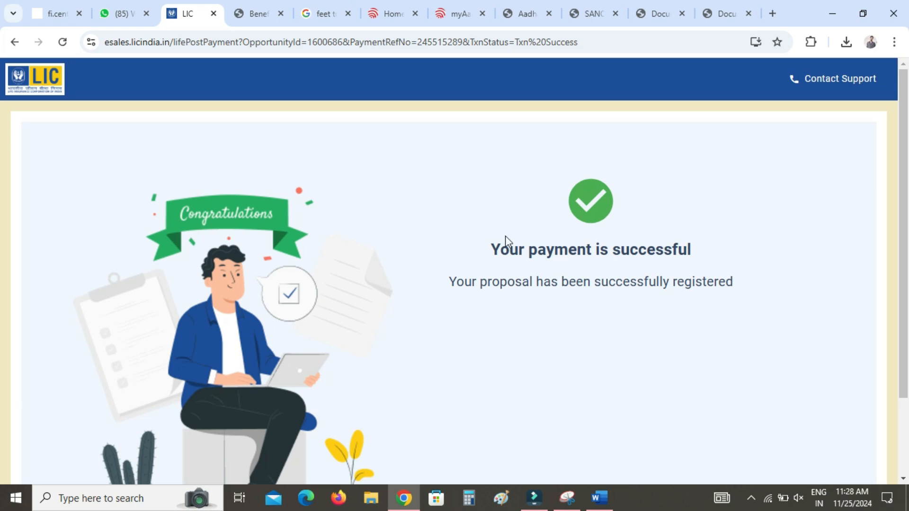
- Leave the payment confirmation page, refresh the Agent Dashboard and view all MHRs
left_click(728, 263)
left_click(14, 43)
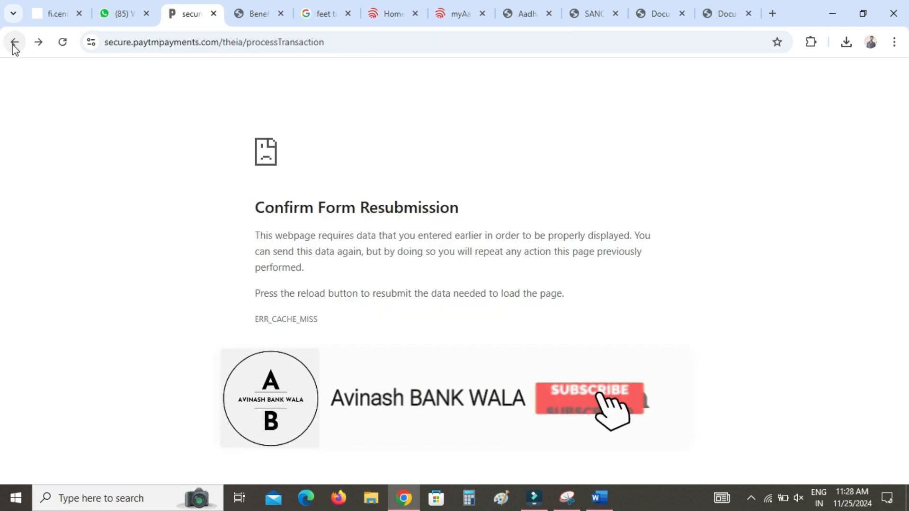
left_click(14, 43)
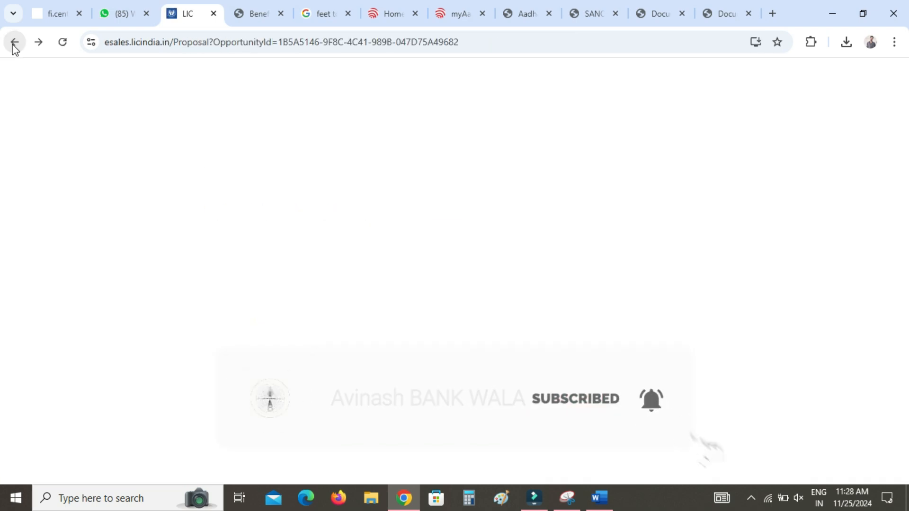
left_click(228, 126)
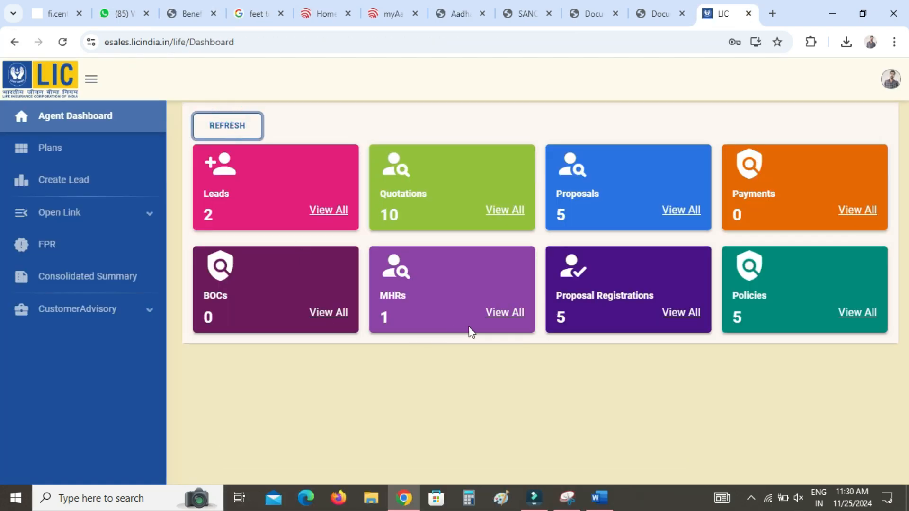
left_click(508, 314)
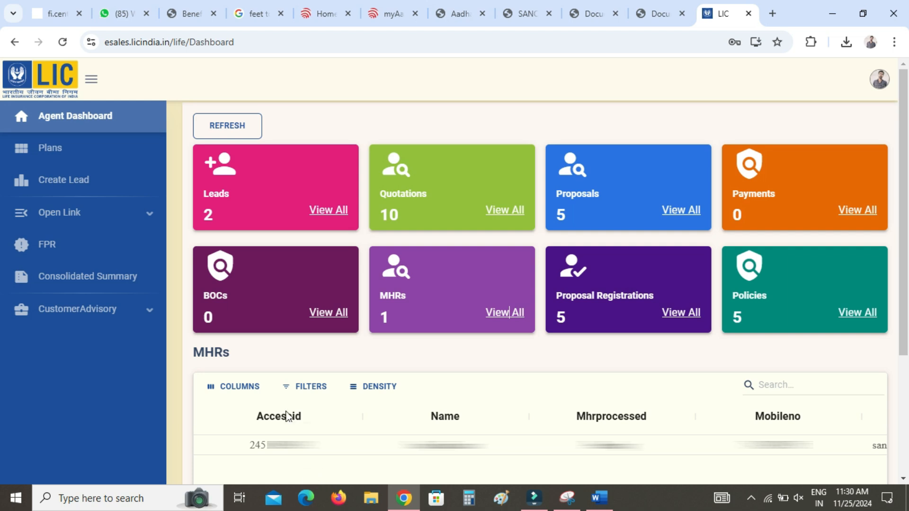
- Switch to WhatsApp Web and search the chats for the contact
left_click(122, 13)
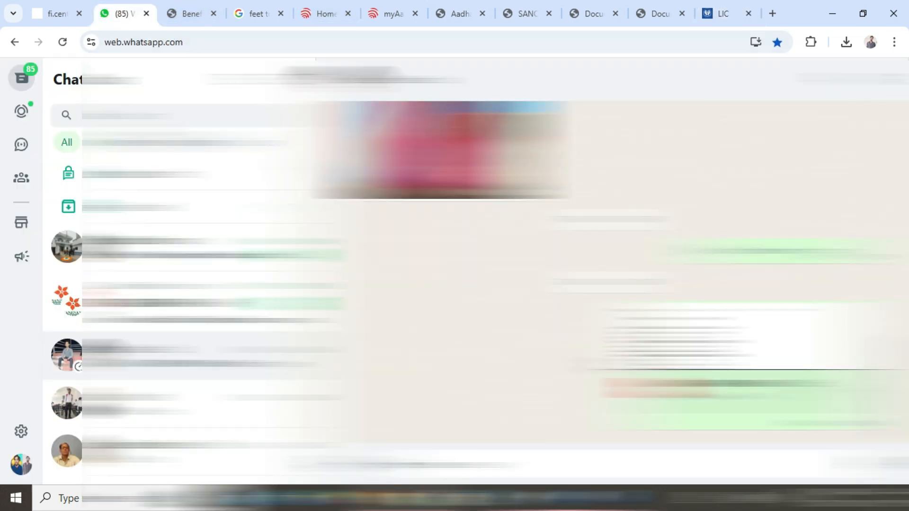
left_click(137, 116)
type("...")
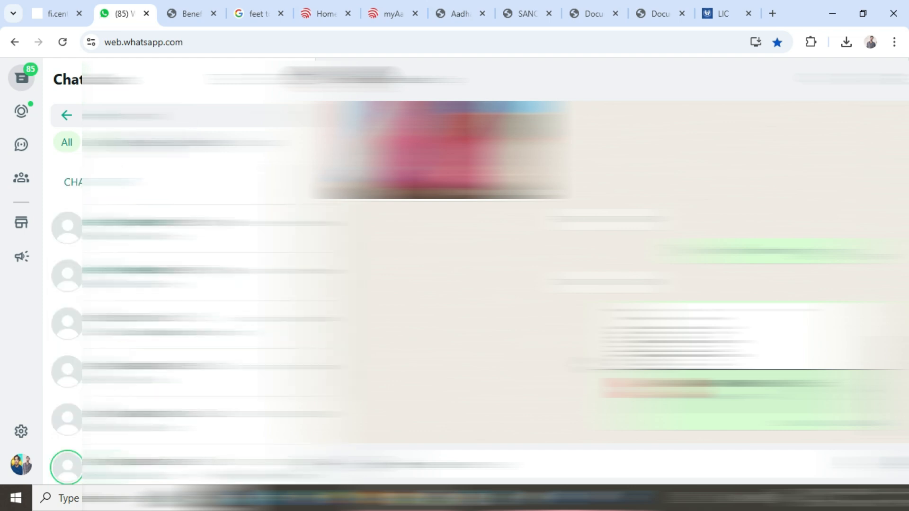